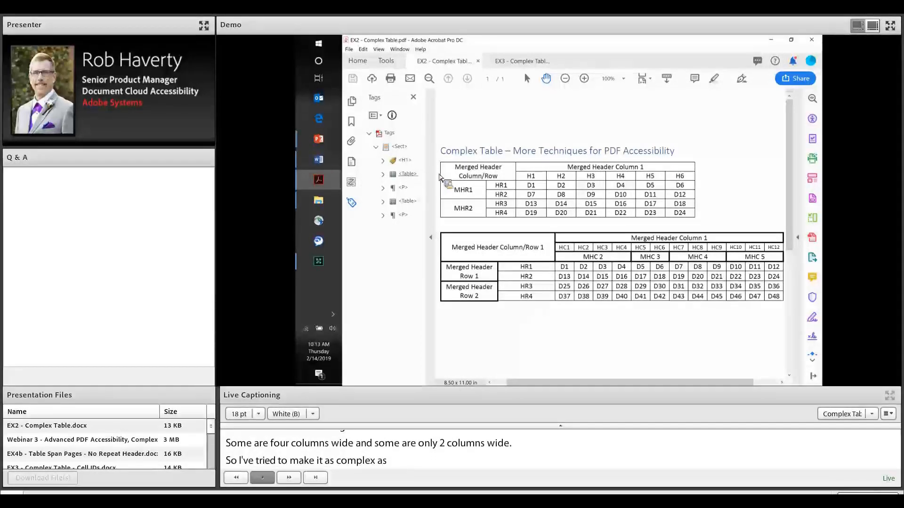
# Step: Open the first table under the Complex Table heading in the Table Editor from its Table tag
pyautogui.click(409, 177)
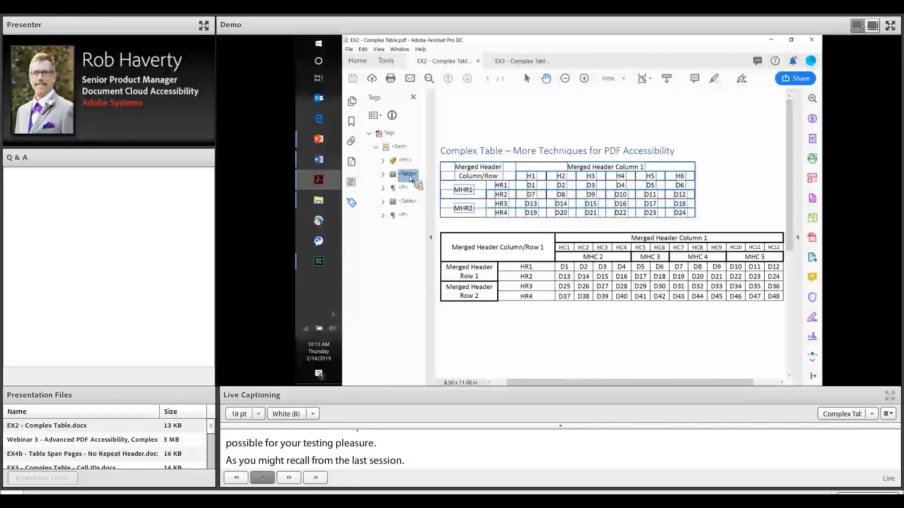
pyautogui.rightClick(410, 178)
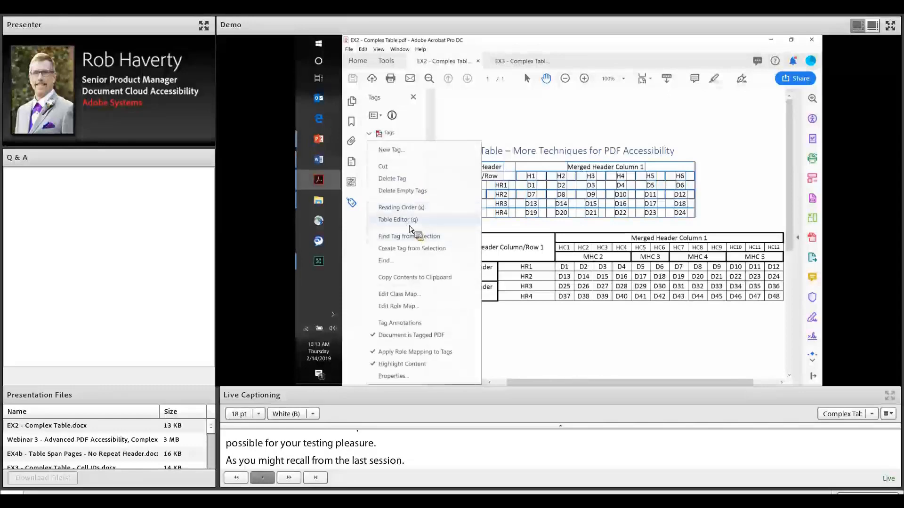
pyautogui.click(409, 227)
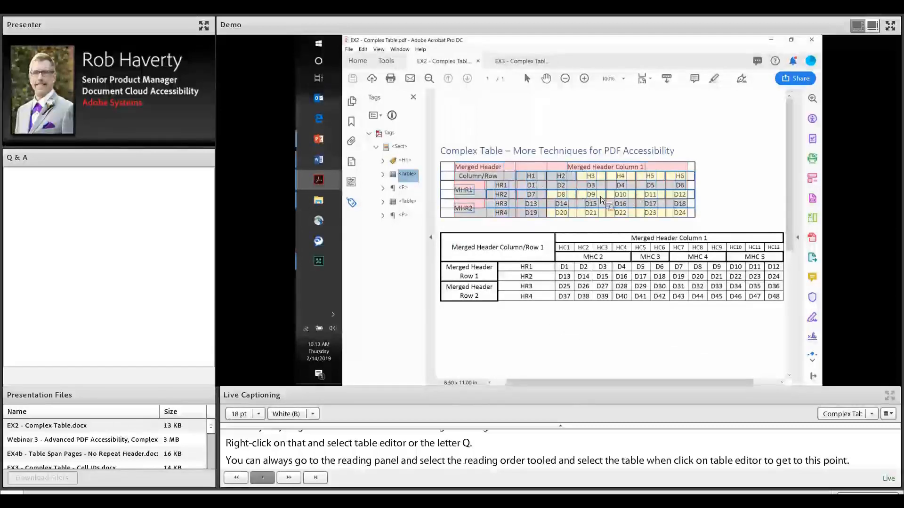
# Step: Review the Table Editor's color and label options, including the setting for showing cells with missing headers
pyautogui.click(510, 182)
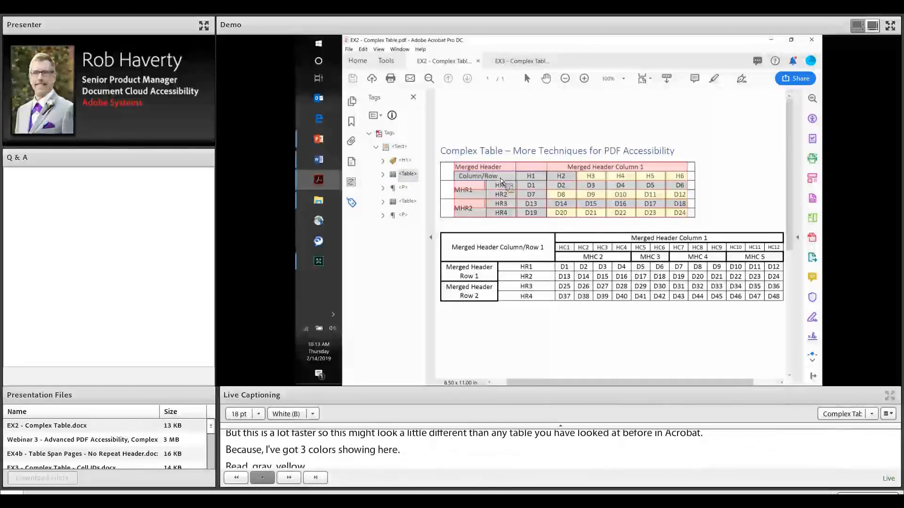
pyautogui.rightClick(498, 185)
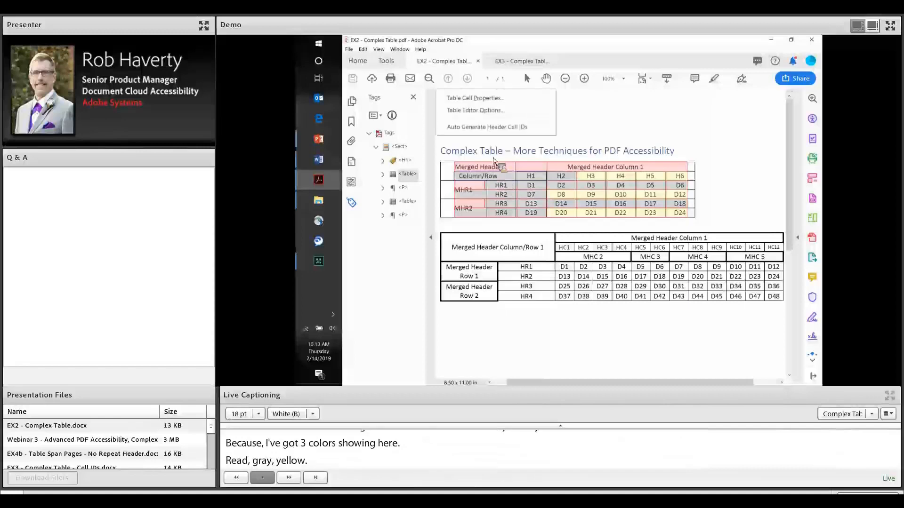
pyautogui.click(484, 113)
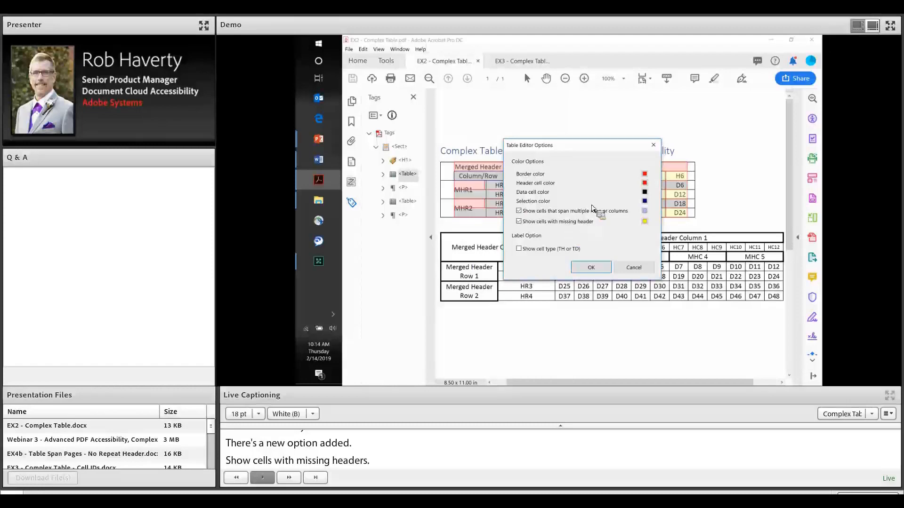
pyautogui.moveTo(581, 150); pyautogui.dragTo(611, 240)
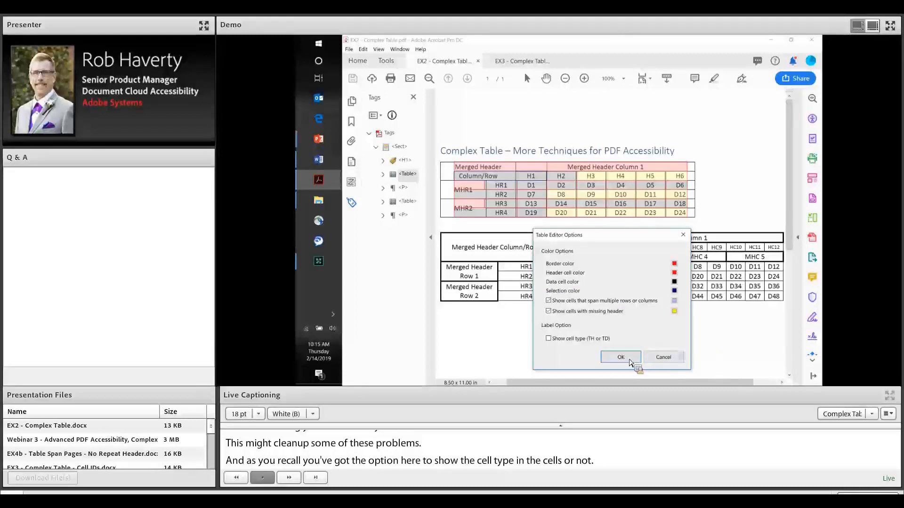
pyautogui.press('Return')
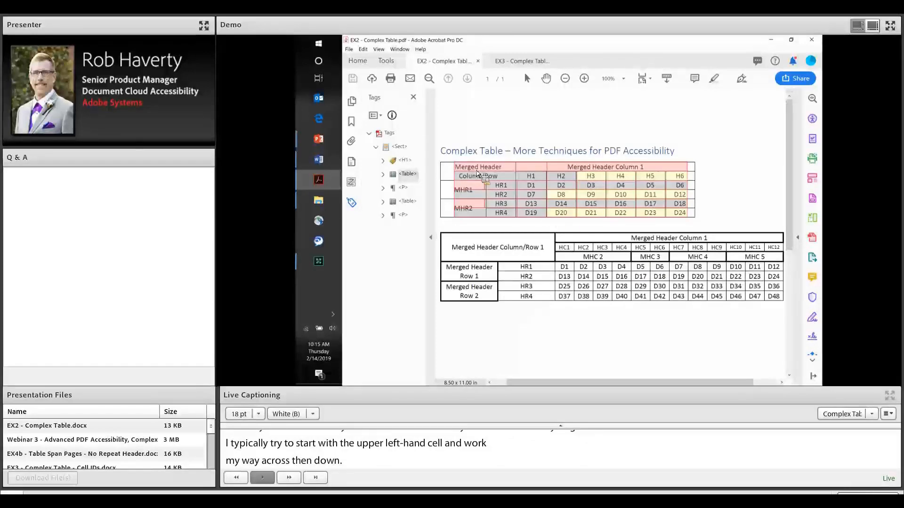
# Step: Set the scope of the first table's upper-left Merged Header Column/Row cell to Both in its cell properties
pyautogui.click(476, 173)
pyautogui.rightClick(484, 102)
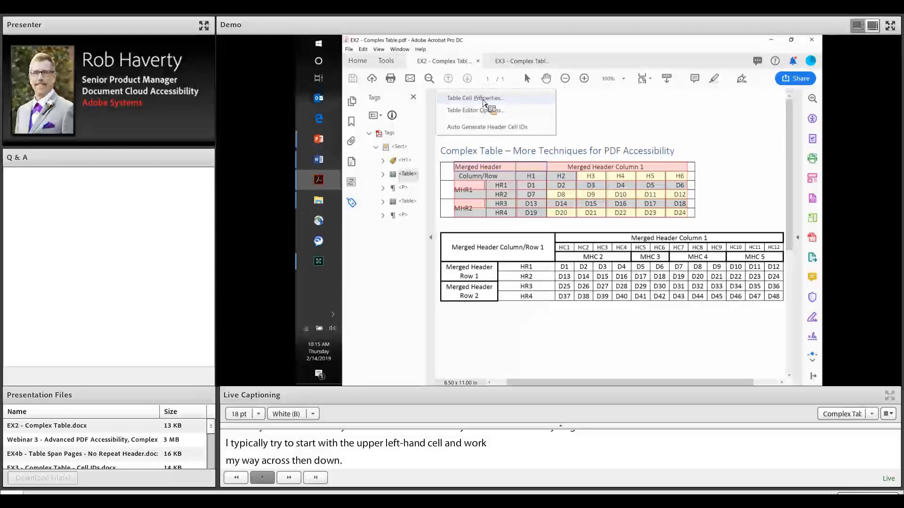
pyautogui.click(485, 99)
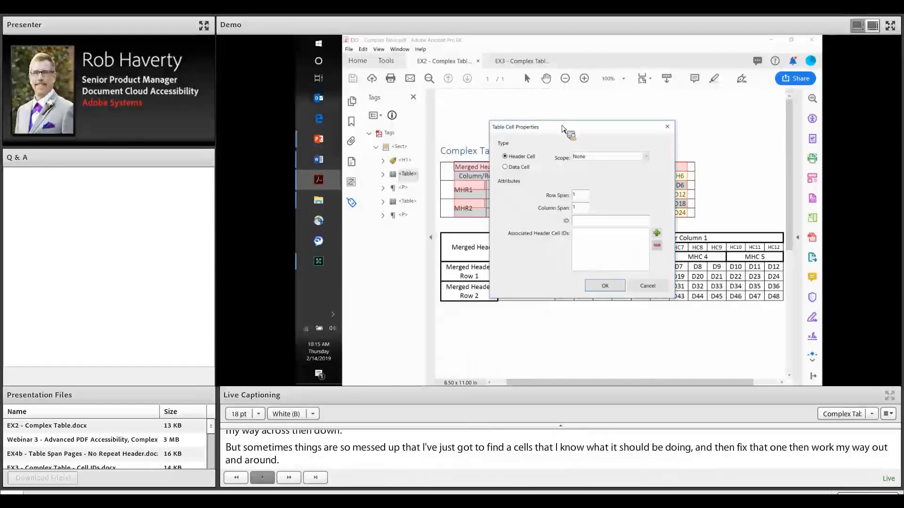
pyautogui.moveTo(565, 129); pyautogui.dragTo(656, 127)
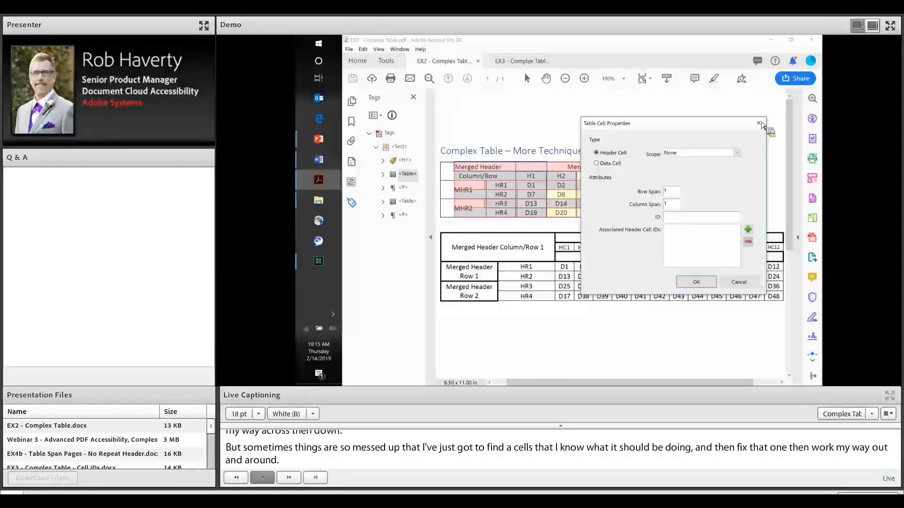
pyautogui.click(705, 153)
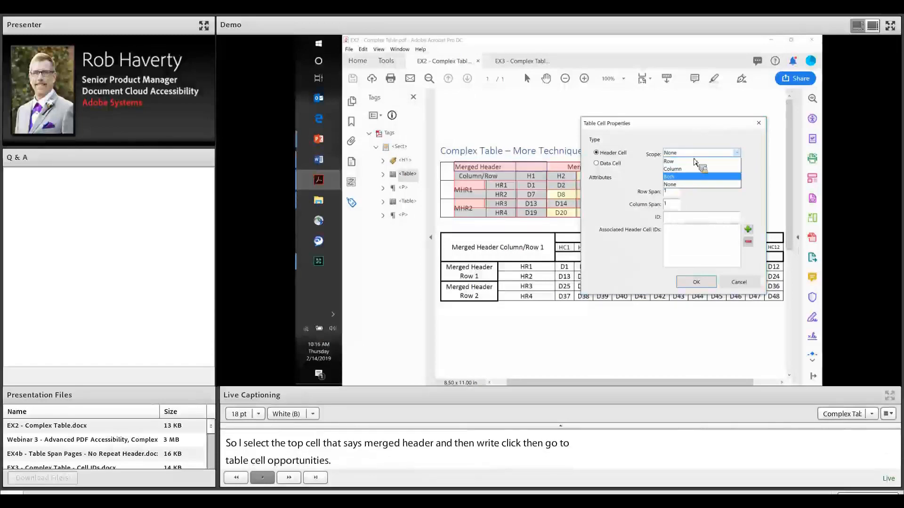
pyautogui.click(690, 175)
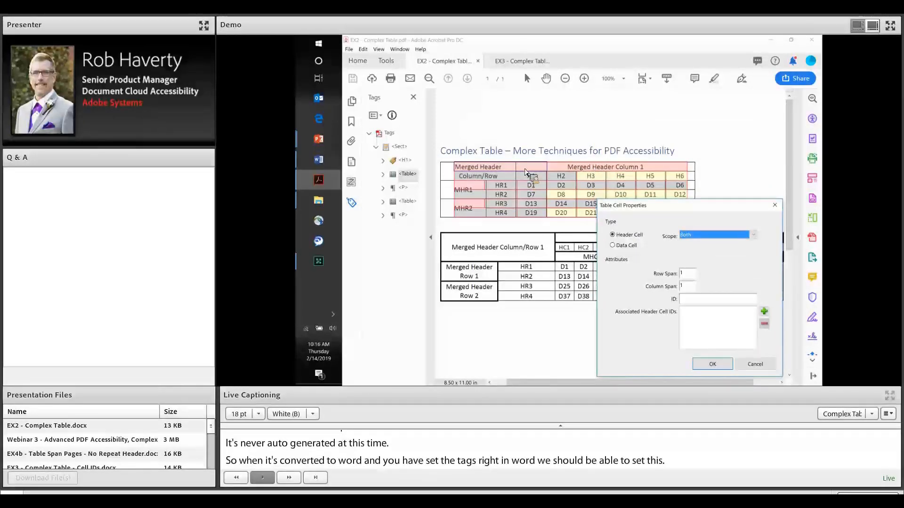
# Step: Set the upper-left merged header cell's row span and column span to 2 and accept the span change
pyautogui.click(681, 277)
pyautogui.write('2')
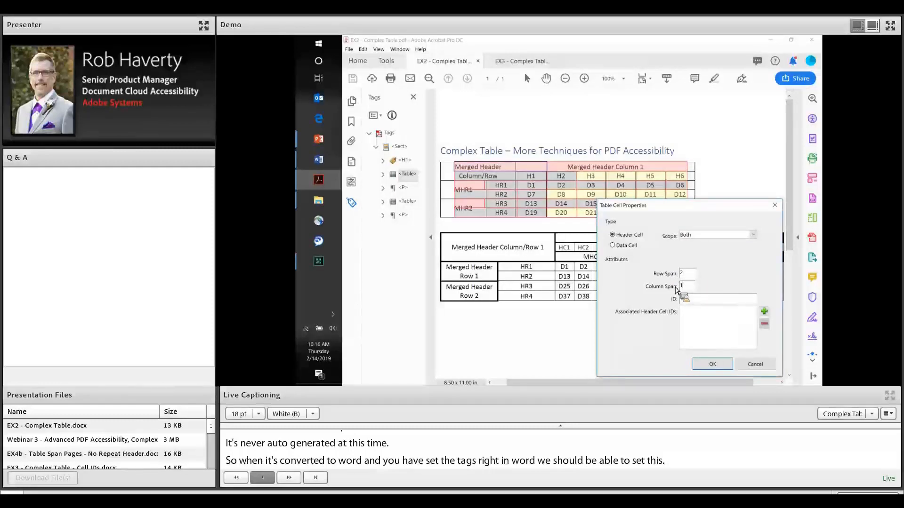
pyautogui.write('2')
pyautogui.click(711, 367)
pyautogui.click(712, 366)
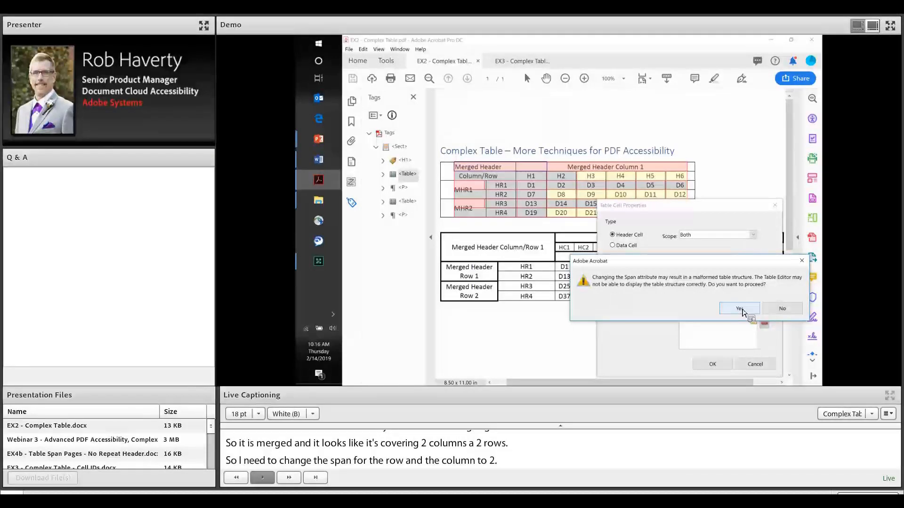
pyautogui.click(739, 309)
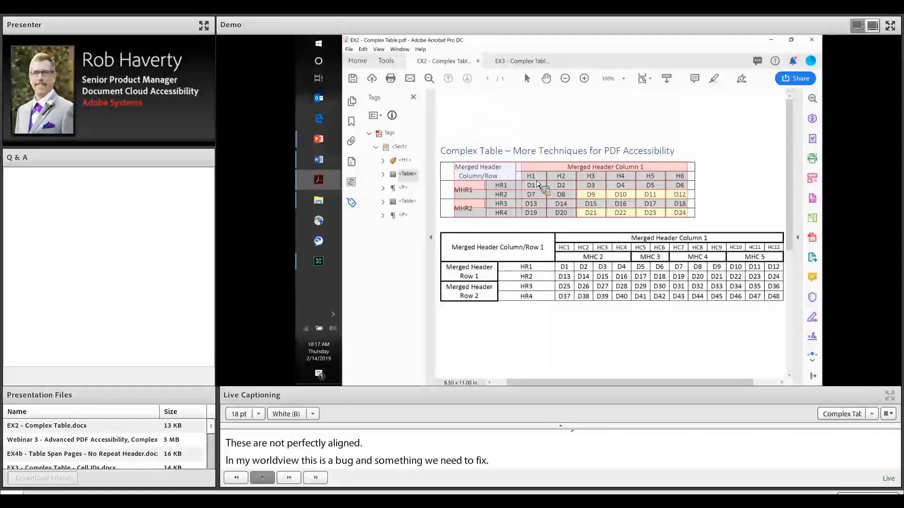
# Step: Set the first table's Merged Header Column 1 cell to Column scope with a column span of 6
pyautogui.rightClick(605, 169)
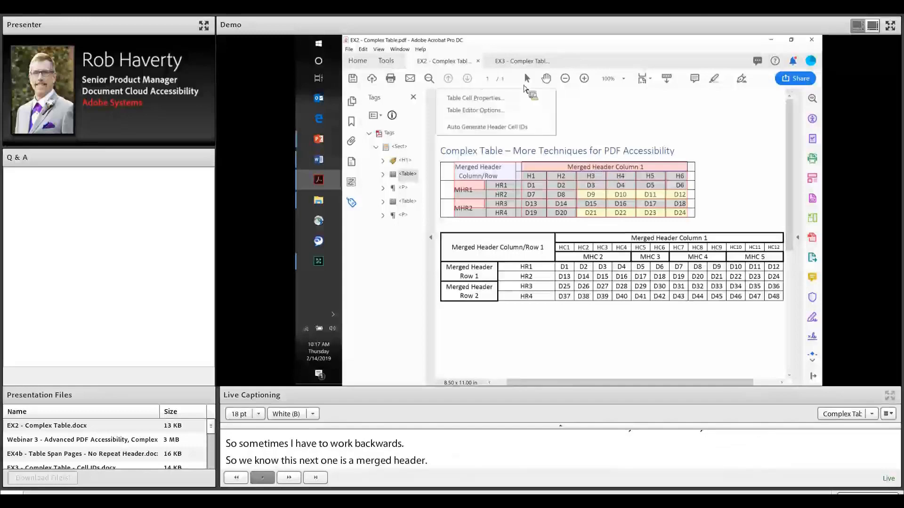
pyautogui.click(475, 101)
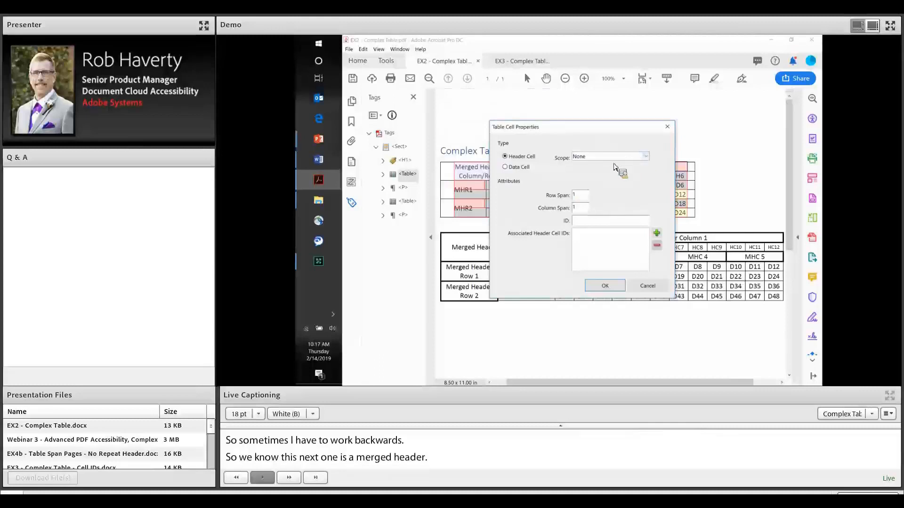
pyautogui.click(612, 157)
pyautogui.click(594, 173)
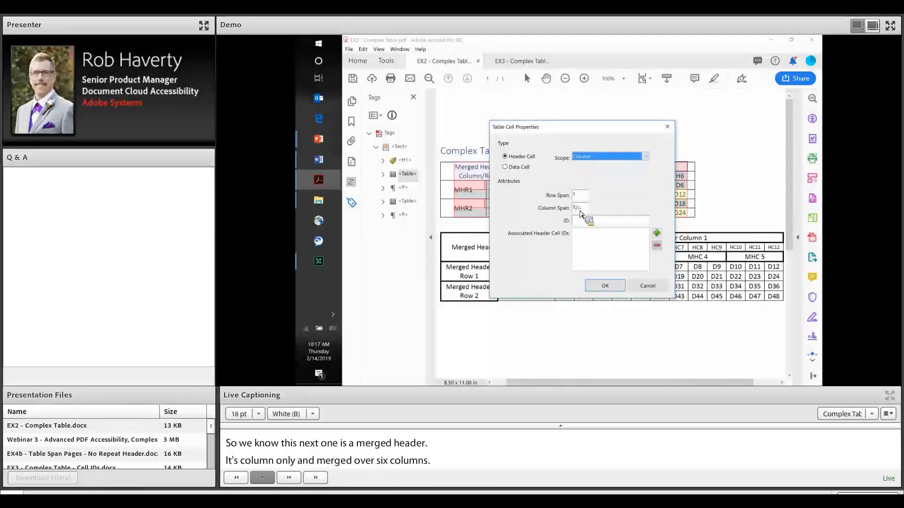
pyautogui.moveTo(579, 209); pyautogui.dragTo(569, 211)
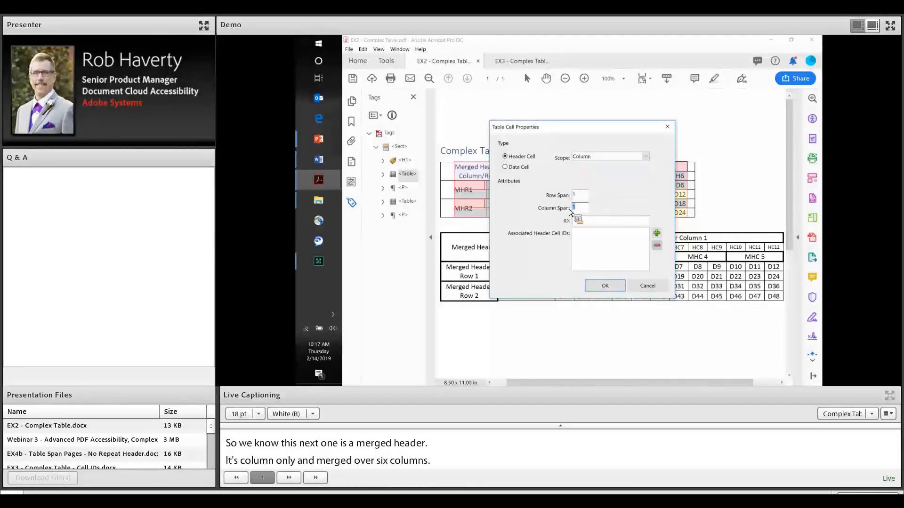
pyautogui.write('5')
pyautogui.press('BackSpace')
pyautogui.write('6')
pyautogui.click(612, 287)
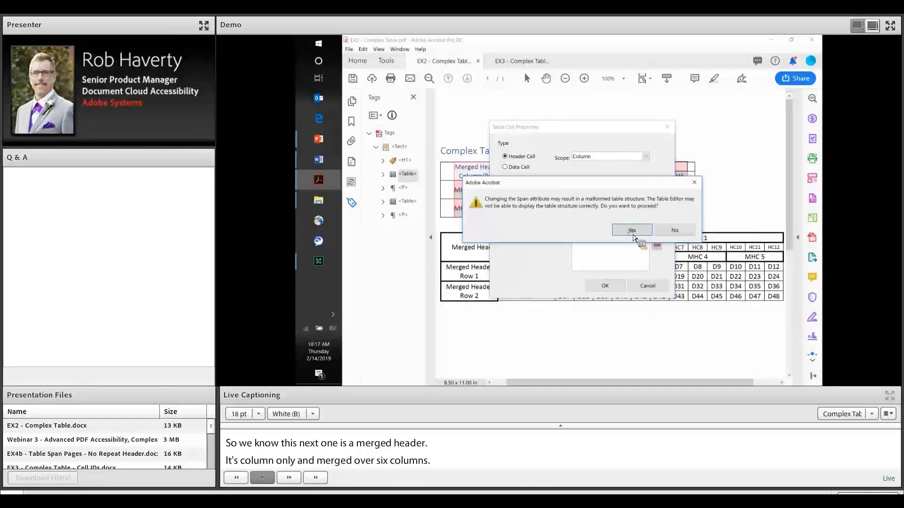
pyautogui.click(632, 229)
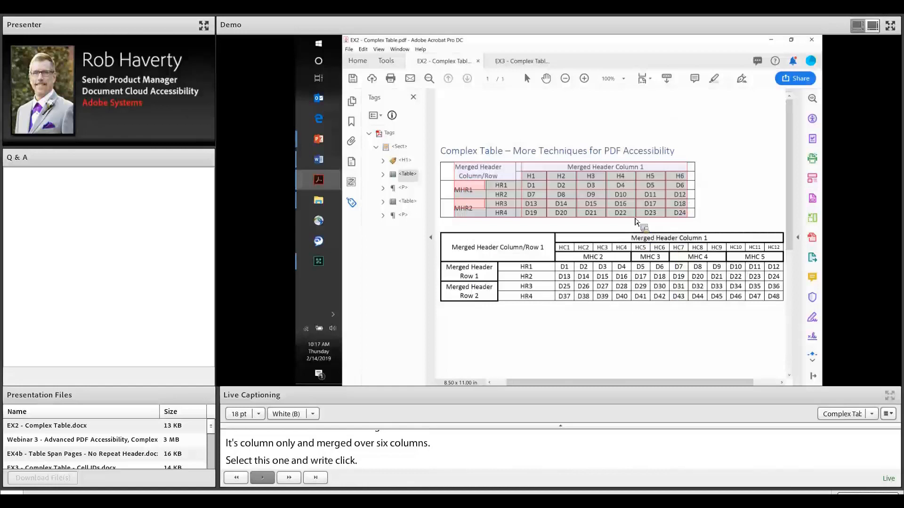
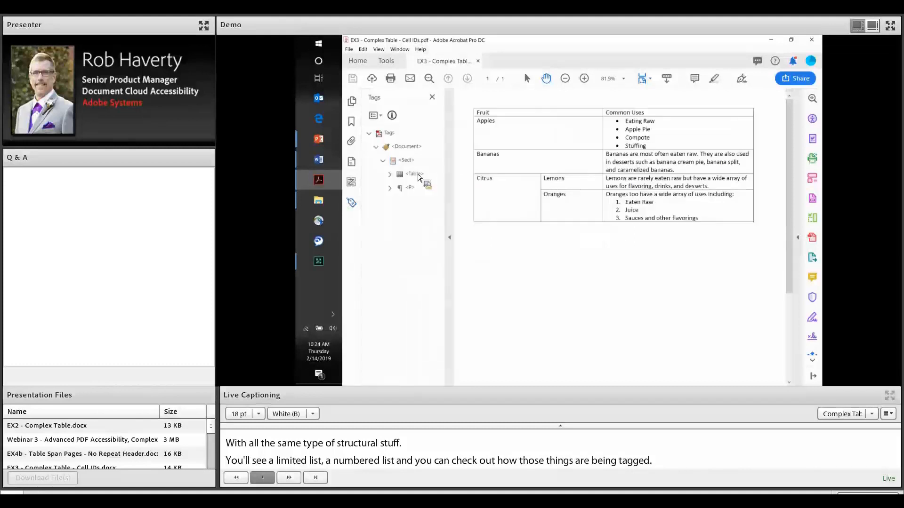
# Step: Open the fruit table of the EX3 - Complex Table - Cell IDs document in the Table Editor from its Table tag
pyautogui.click(414, 174)
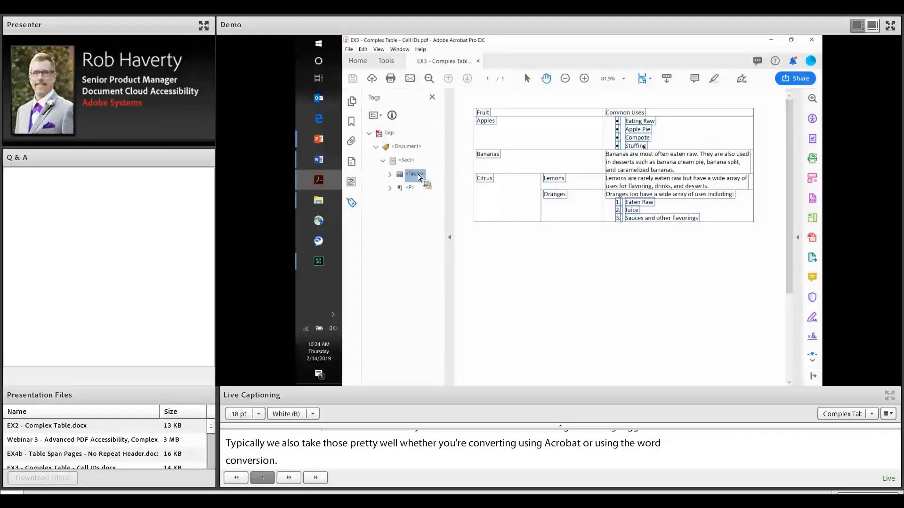
pyautogui.rightClick(419, 177)
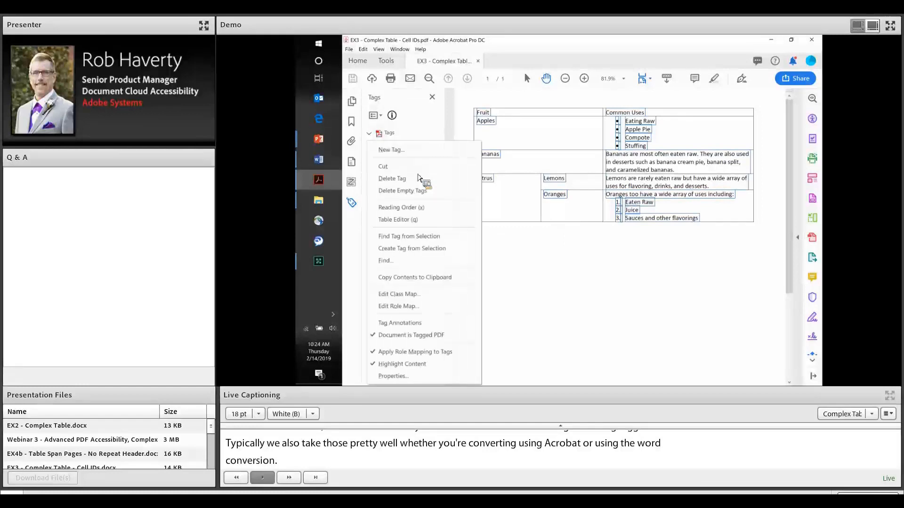
pyautogui.press('Escape')
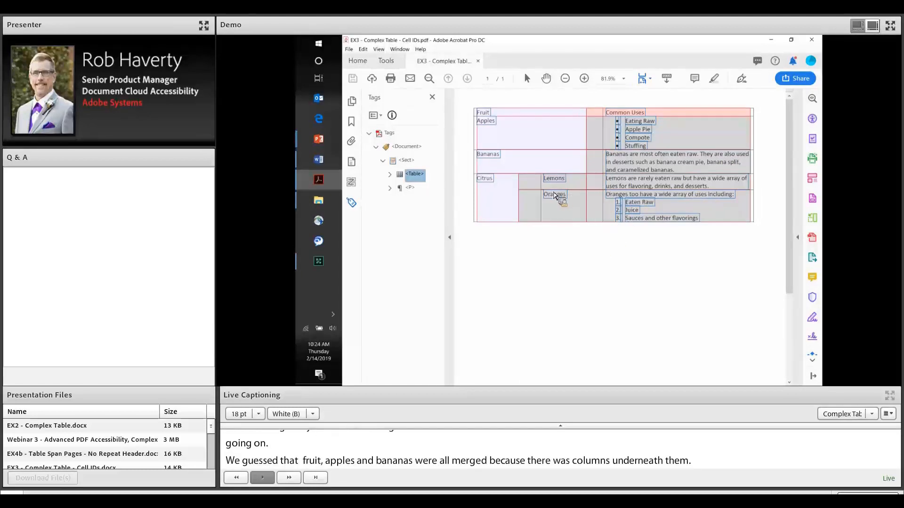
# Step: Set the scope of the Fruit header cell to Column in its cell properties
pyautogui.rightClick(500, 111)
pyautogui.click(498, 98)
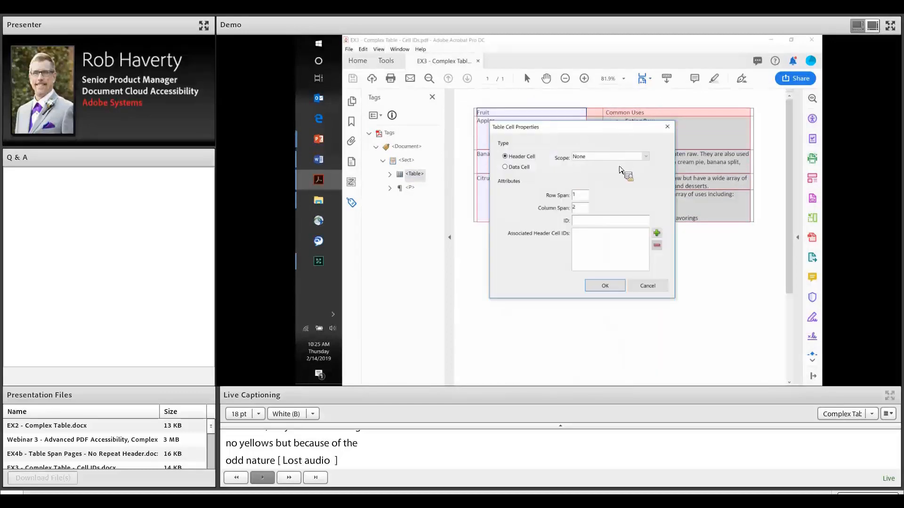
pyautogui.moveTo(575, 125); pyautogui.dragTo(667, 98)
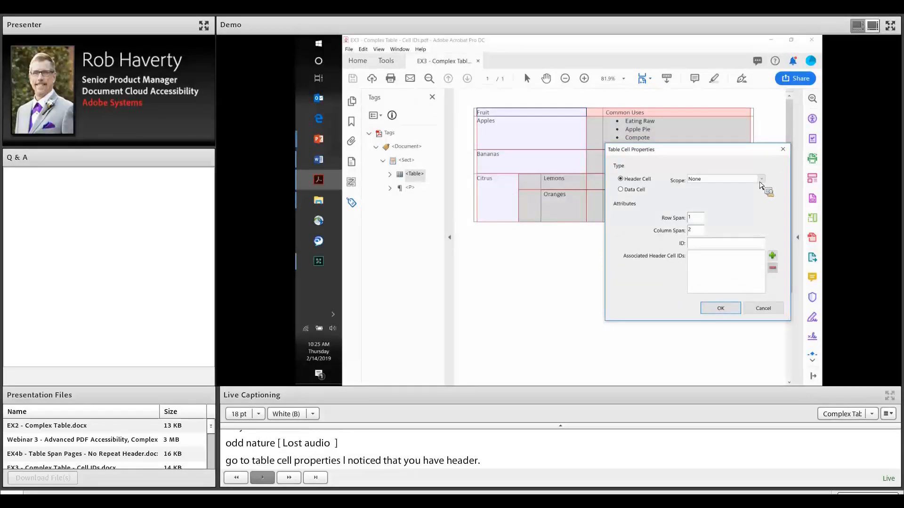
pyautogui.click(718, 179)
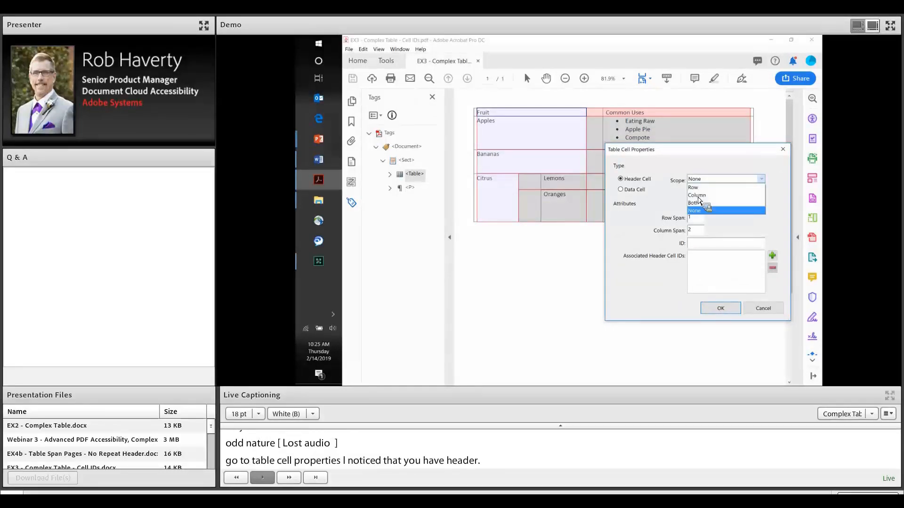
pyautogui.click(698, 197)
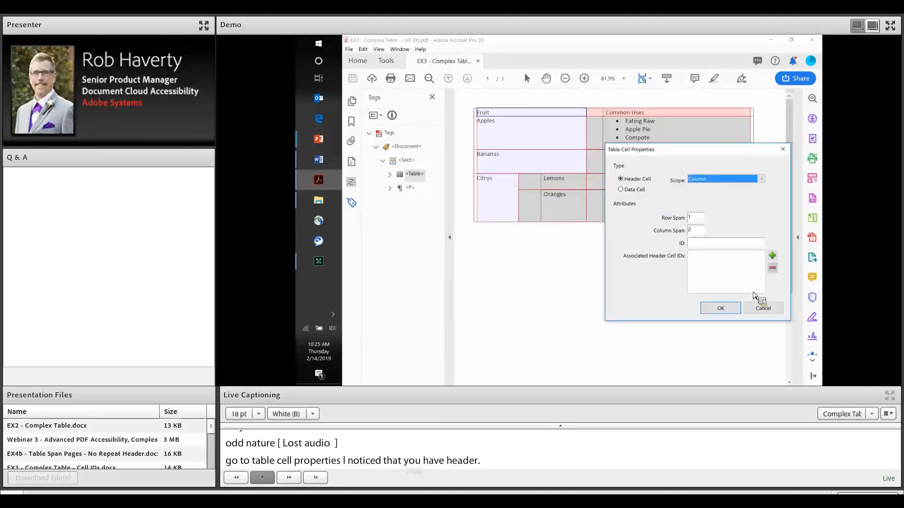
pyautogui.click(724, 310)
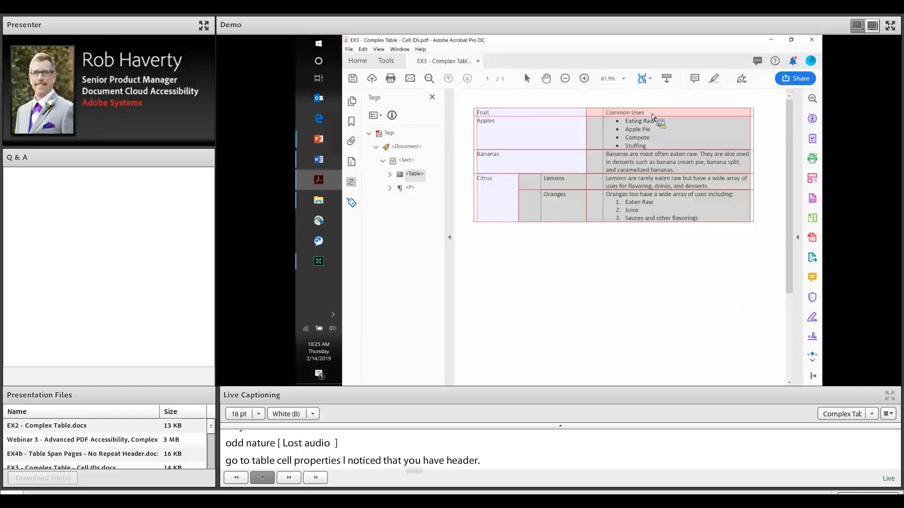
# Step: Set the scope of the Common Uses header cell to Column in its cell properties
pyautogui.rightClick(491, 104)
pyautogui.press('Return')
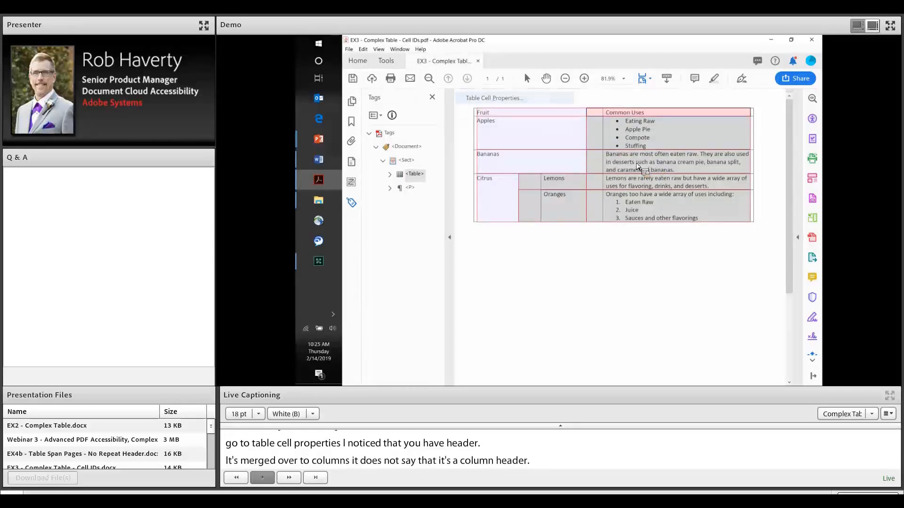
pyautogui.click(646, 157)
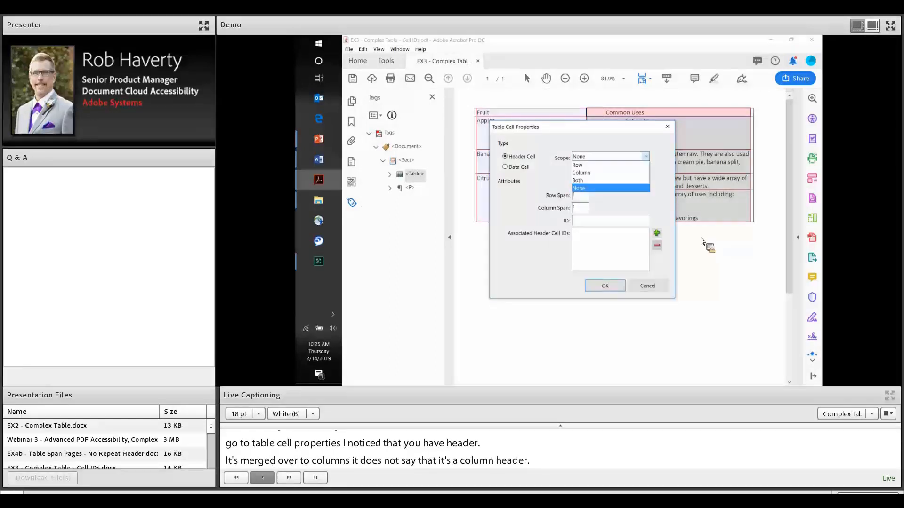
pyautogui.click(584, 172)
pyautogui.click(607, 291)
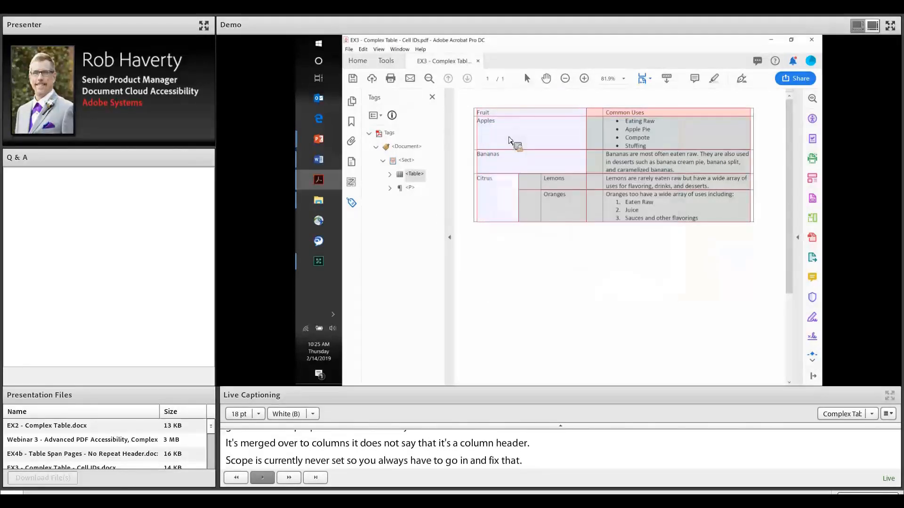
# Step: Set the Apples header cell to Row scope with a column span of 1 in its cell properties
pyautogui.click(509, 140)
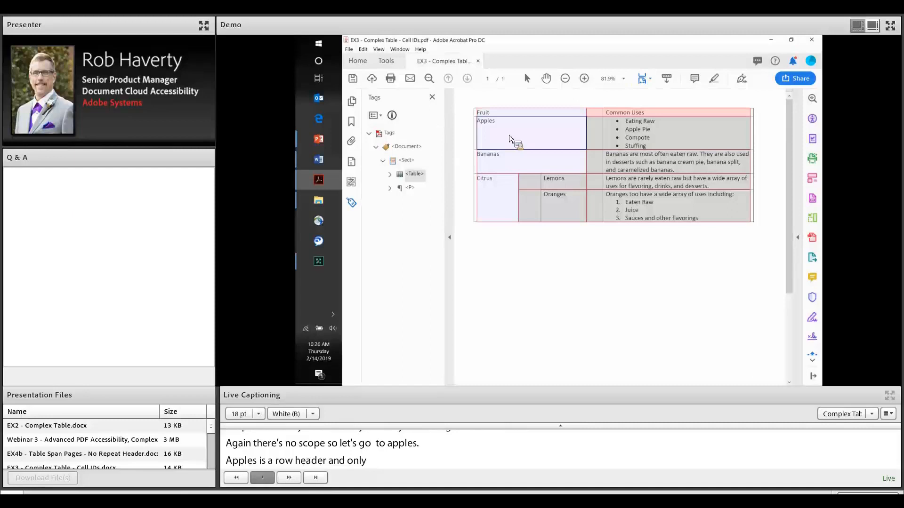
pyautogui.rightClick(510, 101)
pyautogui.click(509, 98)
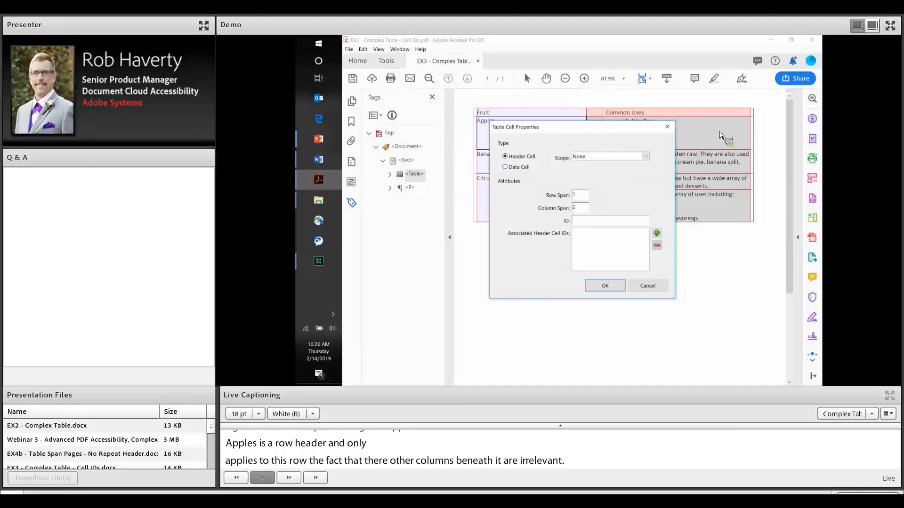
pyautogui.moveTo(591, 128); pyautogui.dragTo(688, 114)
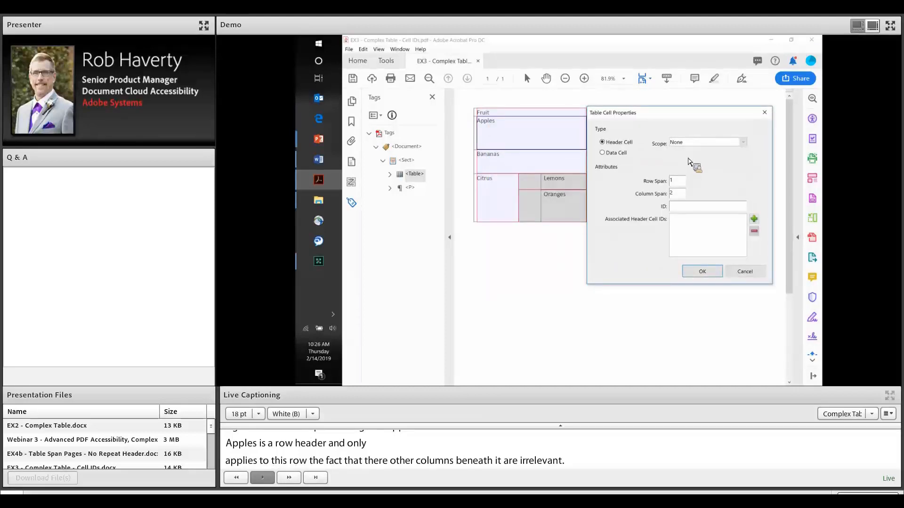
pyautogui.click(686, 142)
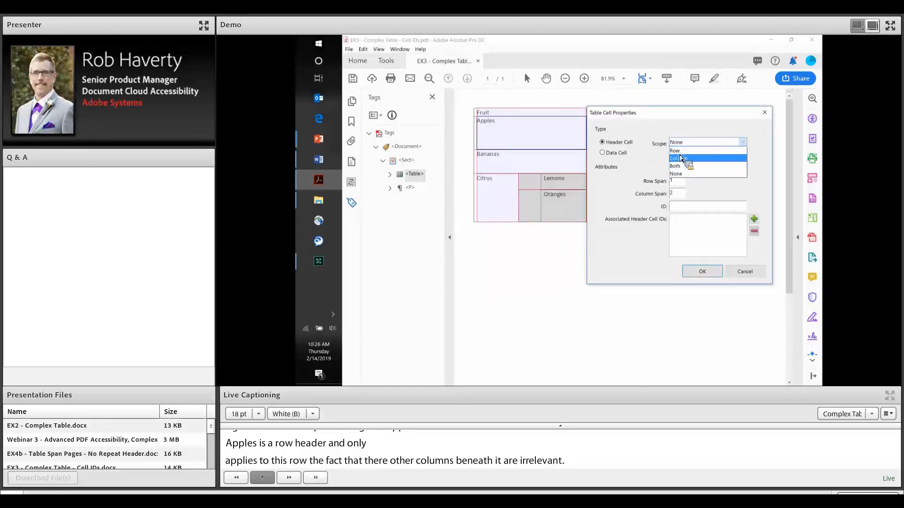
pyautogui.press('Return')
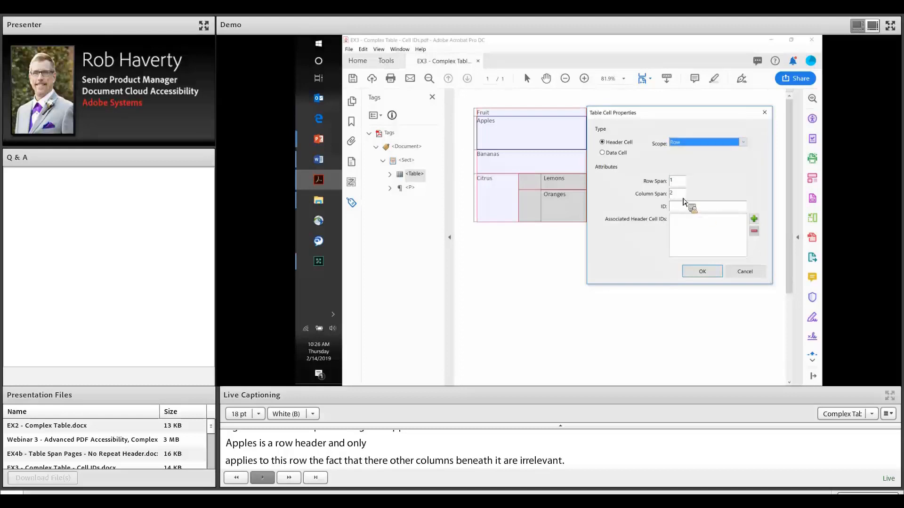
pyautogui.doubleClick(671, 193)
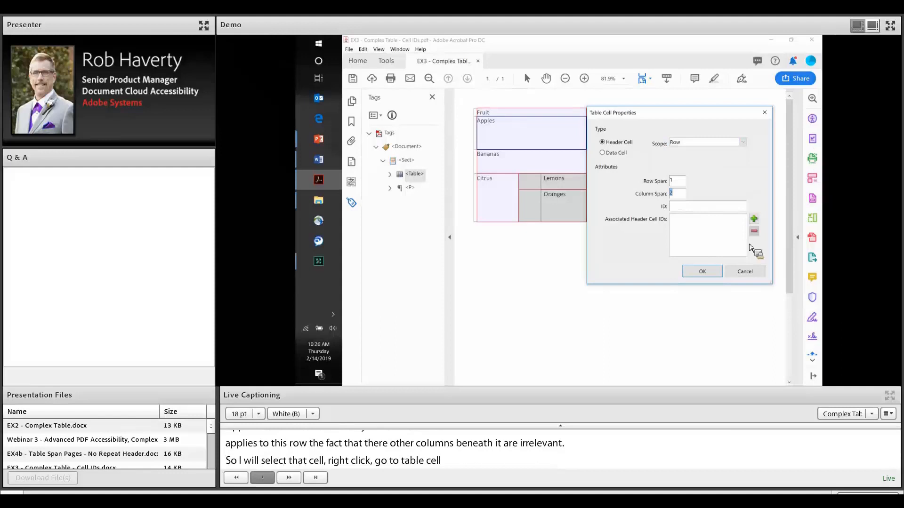
pyautogui.click(702, 272)
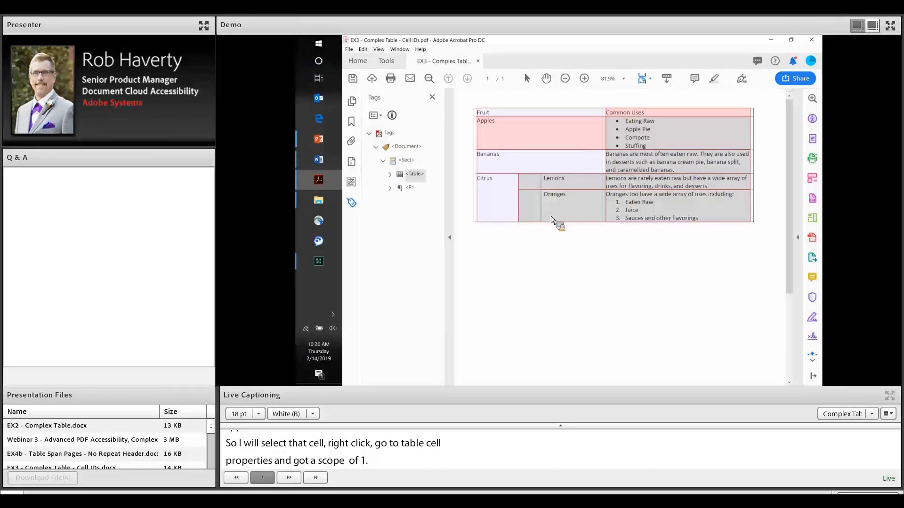
# Step: Set the Bananas header cell to Row scope with a column span of 1 in its cell properties
pyautogui.click(521, 168)
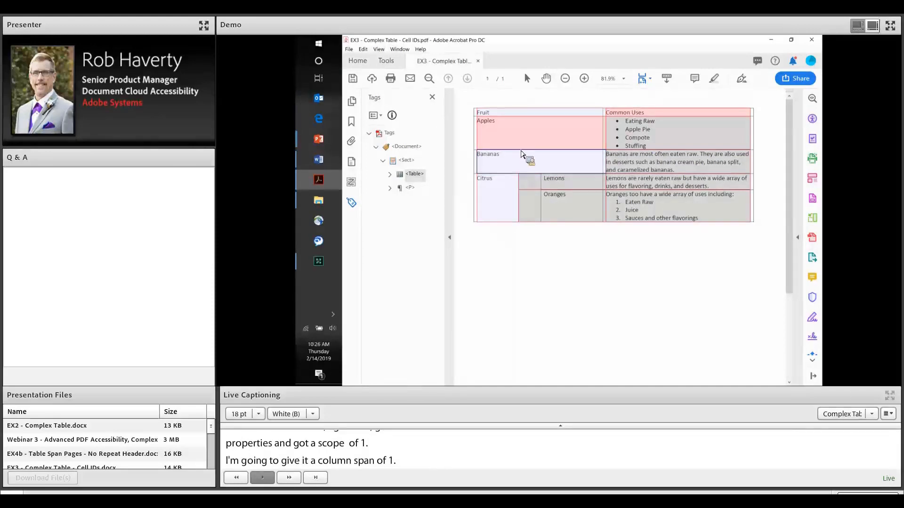
pyautogui.rightClick(521, 164)
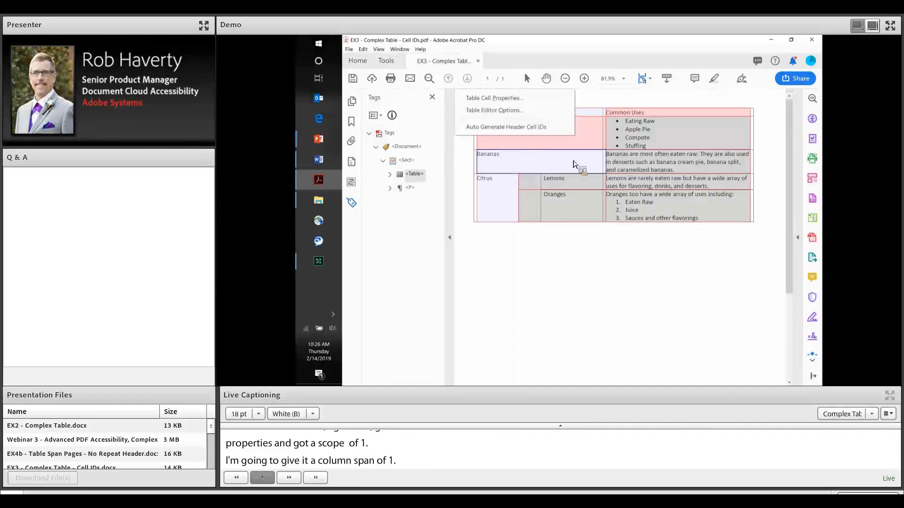
pyautogui.click(493, 100)
pyautogui.click(649, 158)
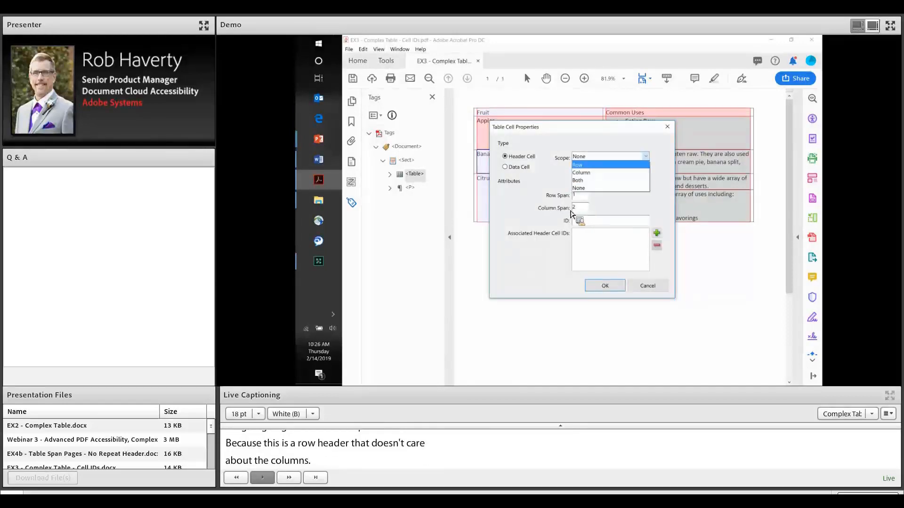
pyautogui.click(578, 165)
pyautogui.moveTo(584, 208); pyautogui.dragTo(571, 212)
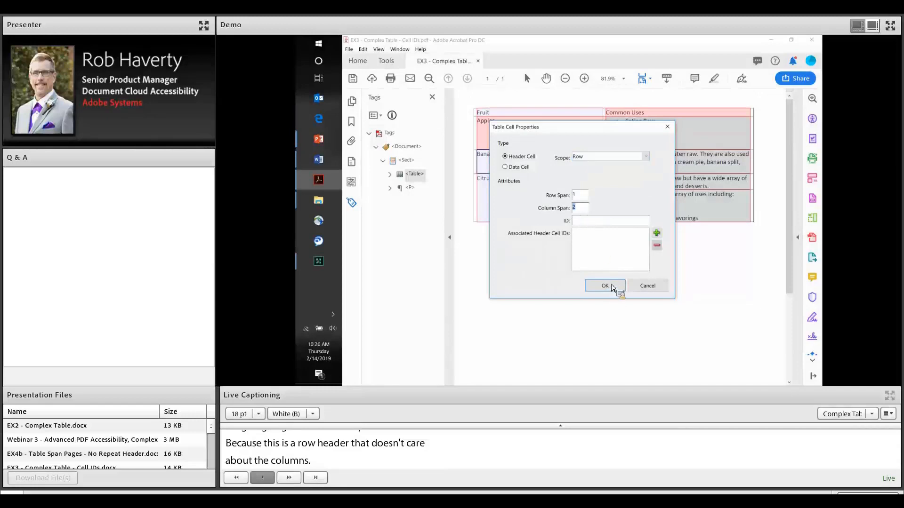
pyautogui.write('1')
pyautogui.press('Return')
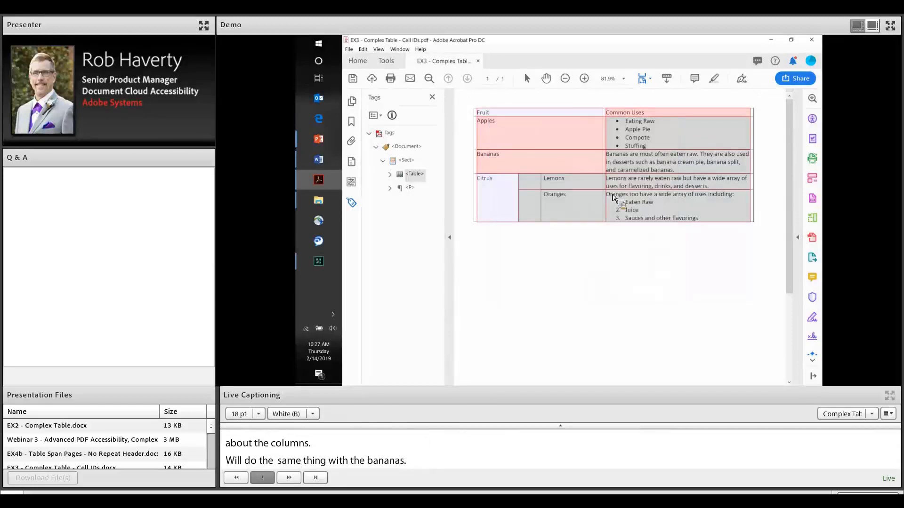
# Step: Set the scope of the Citrus header cell to Row in its cell properties
pyautogui.click(494, 205)
pyautogui.hotkey('shift', 'F10')
pyautogui.click(524, 97)
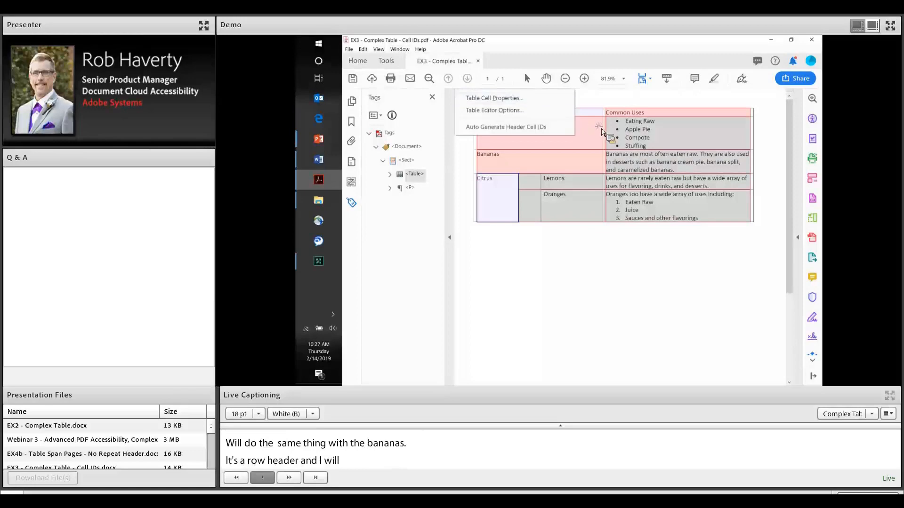
pyautogui.click(758, 140)
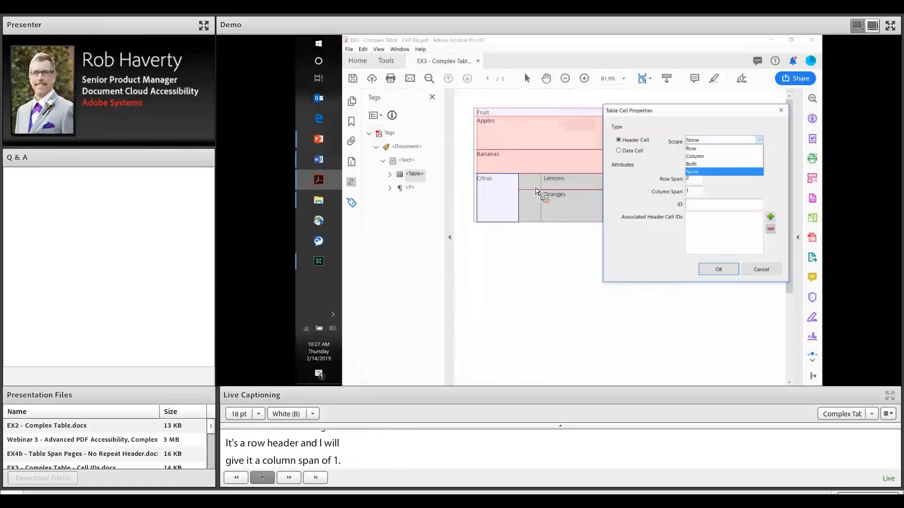
pyautogui.click(699, 148)
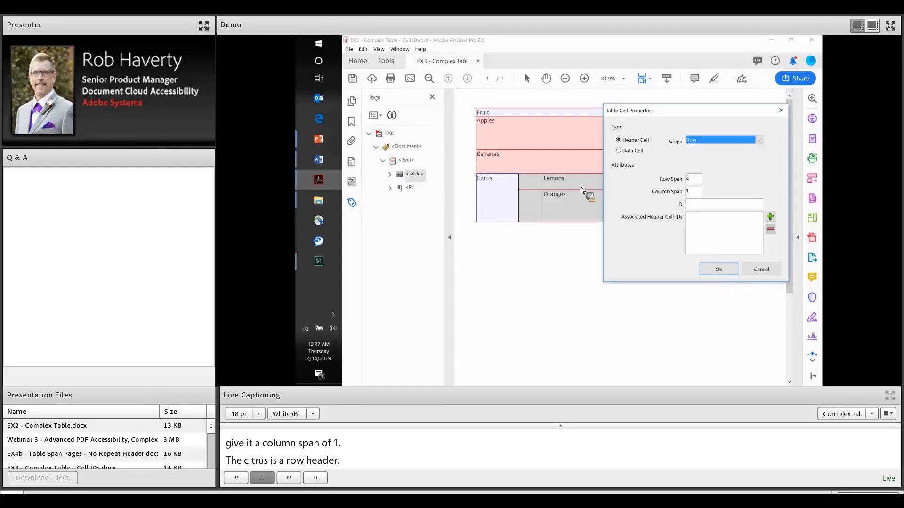
pyautogui.press('Return')
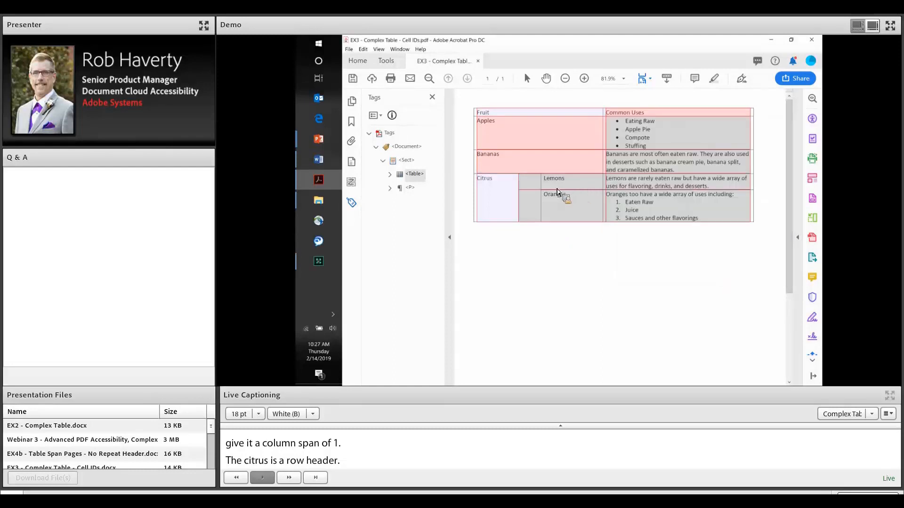
# Step: Reopen the fruit table in the Table Editor from its Table tag
pyautogui.click(571, 177)
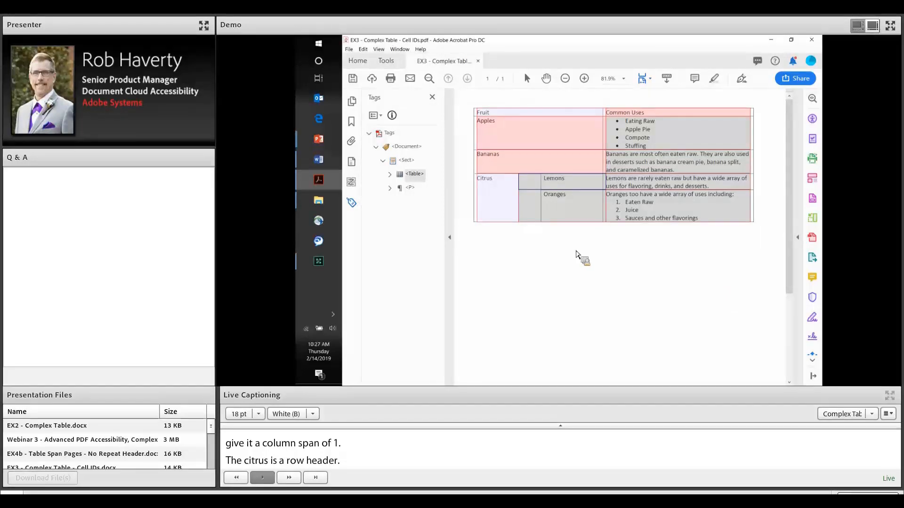
pyautogui.click(420, 180)
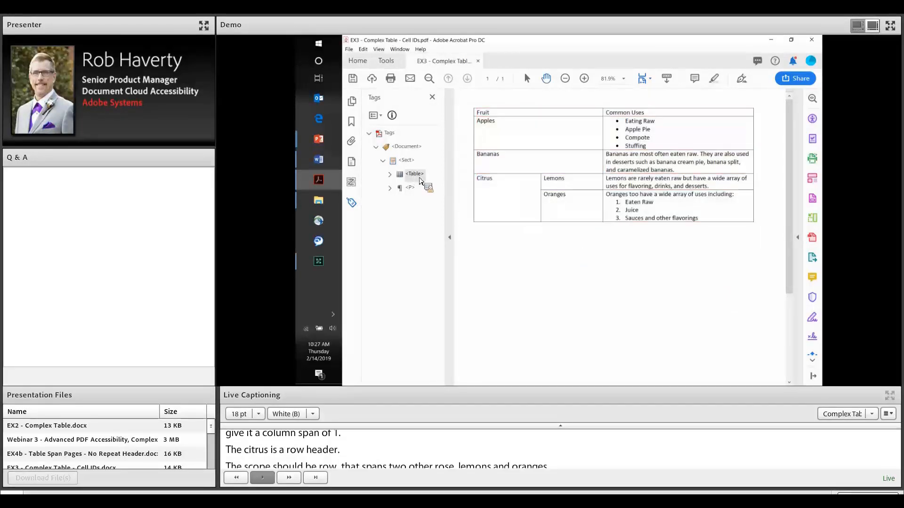
pyautogui.click(405, 219)
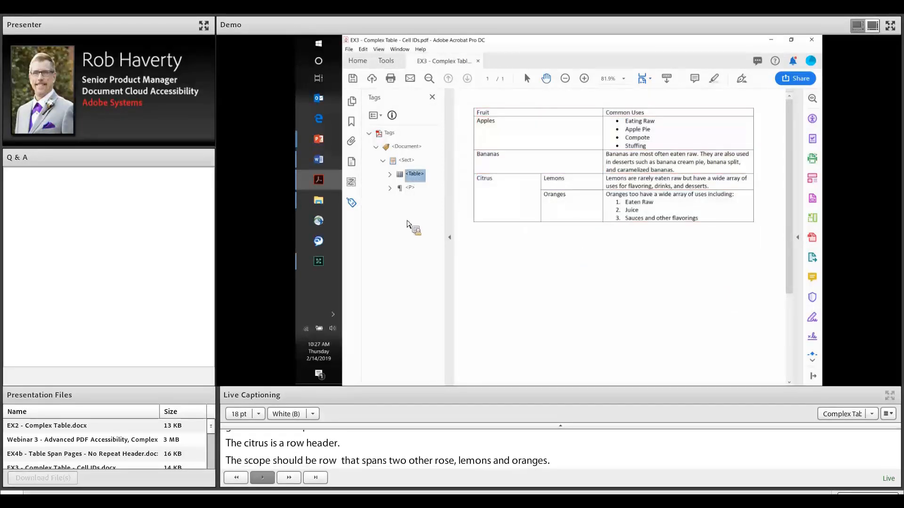
pyautogui.click(375, 114)
pyautogui.click(451, 220)
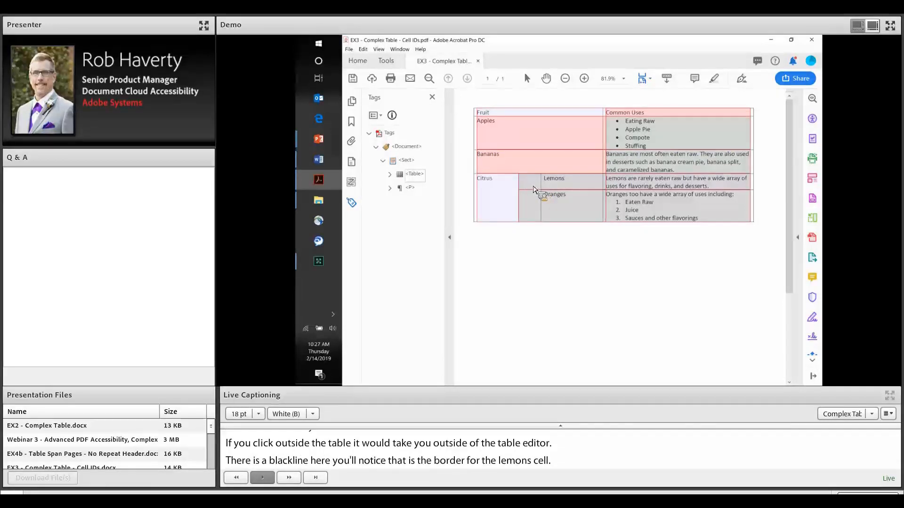
# Step: Change the Lemons cell to a header cell with Row scope in its cell properties
pyautogui.click(569, 187)
pyautogui.rightClick(570, 187)
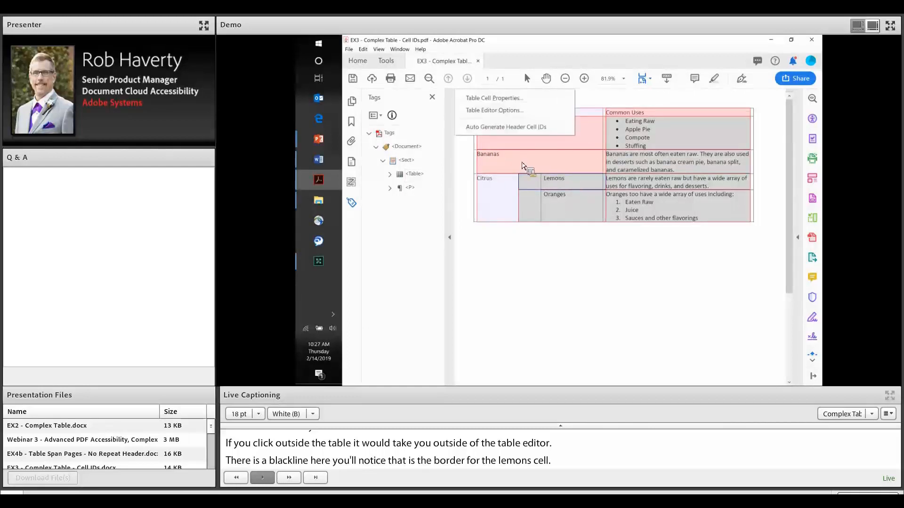
pyautogui.click(503, 98)
pyautogui.click(505, 156)
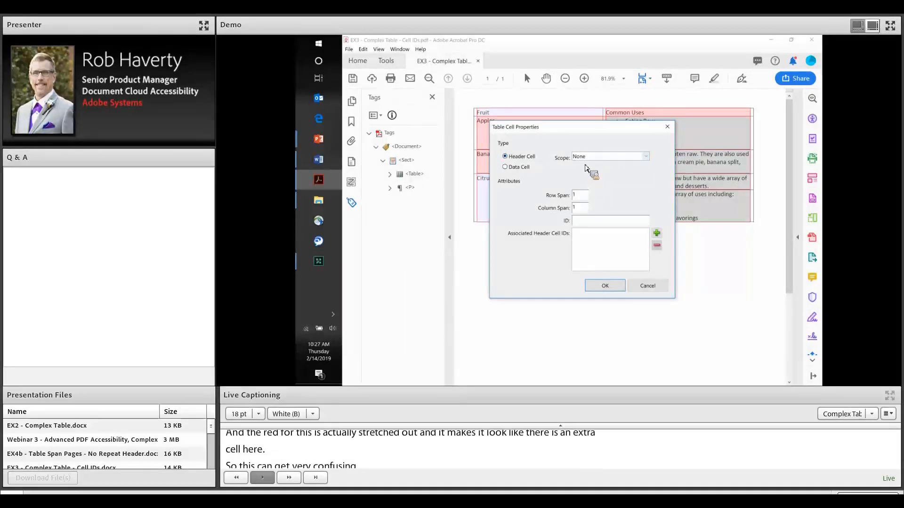
pyautogui.click(610, 157)
pyautogui.click(583, 165)
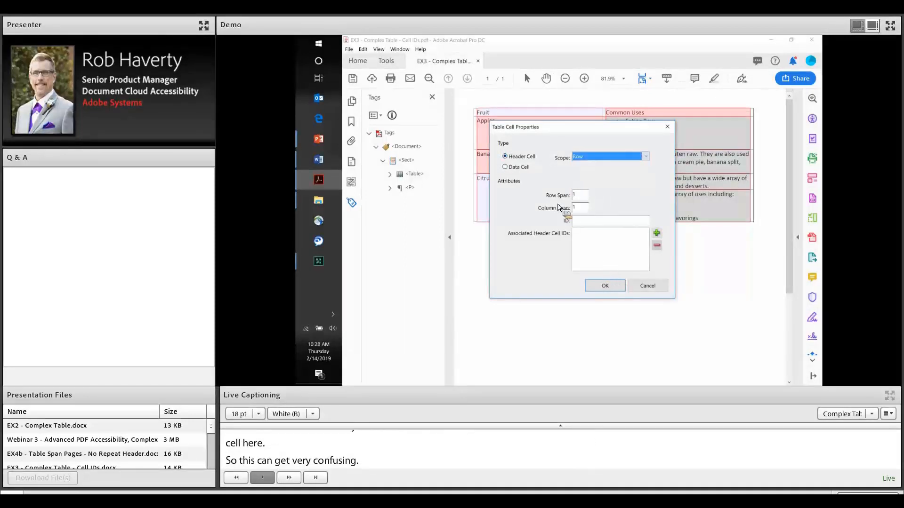
pyautogui.click(613, 286)
# Step: Change the Oranges cell to a header cell with Row scope in its cell properties
pyautogui.rightClick(556, 205)
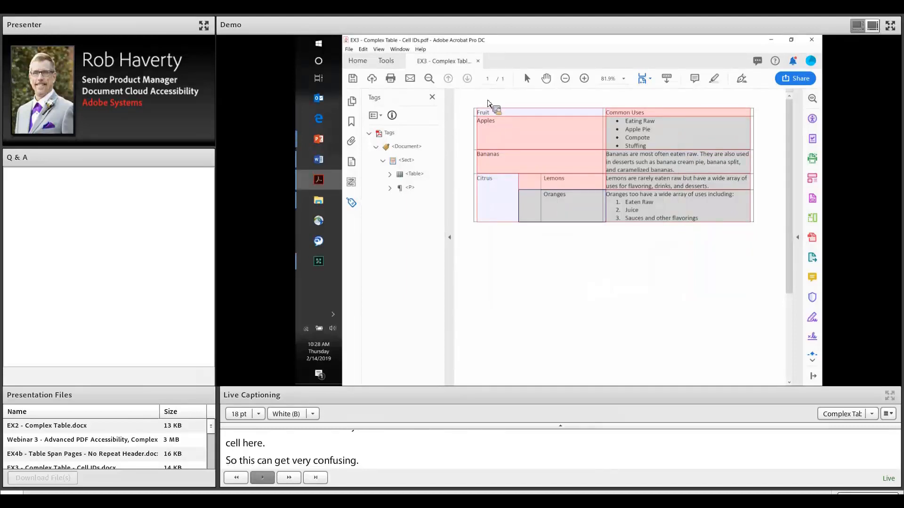
pyautogui.click(494, 97)
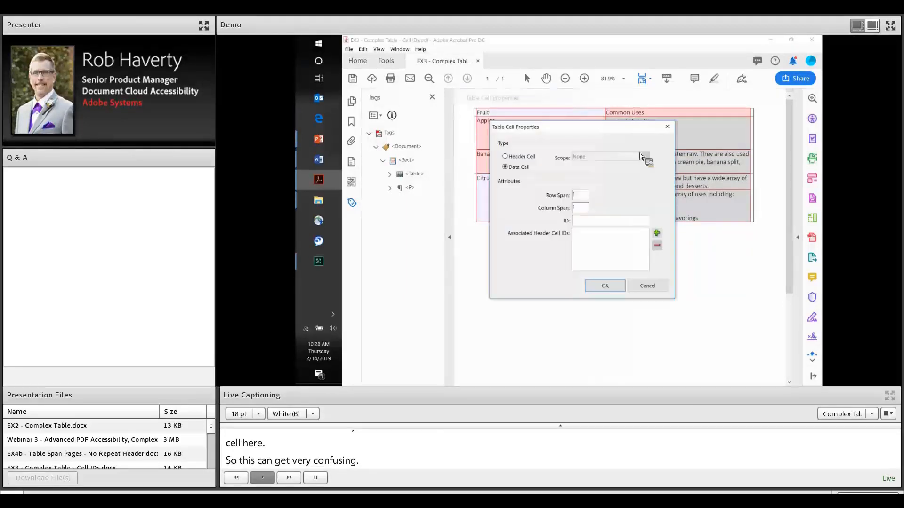
pyautogui.click(505, 156)
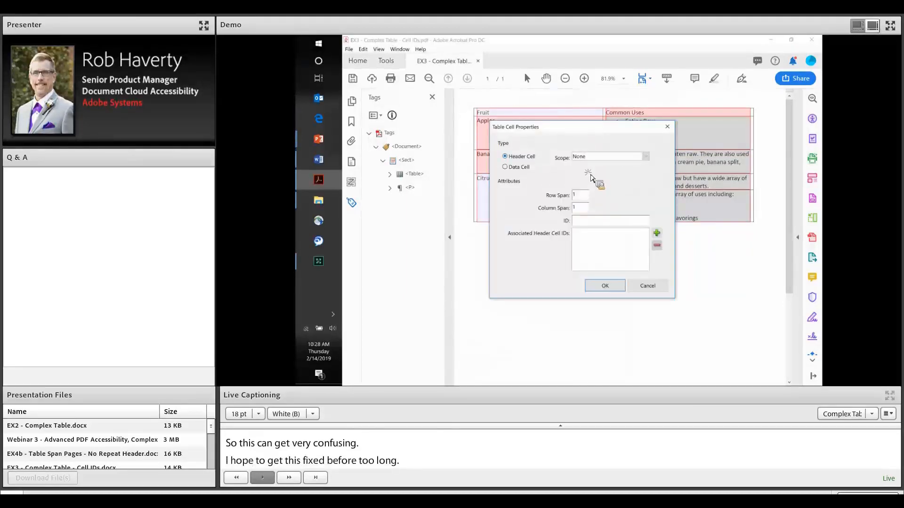
pyautogui.click(646, 156)
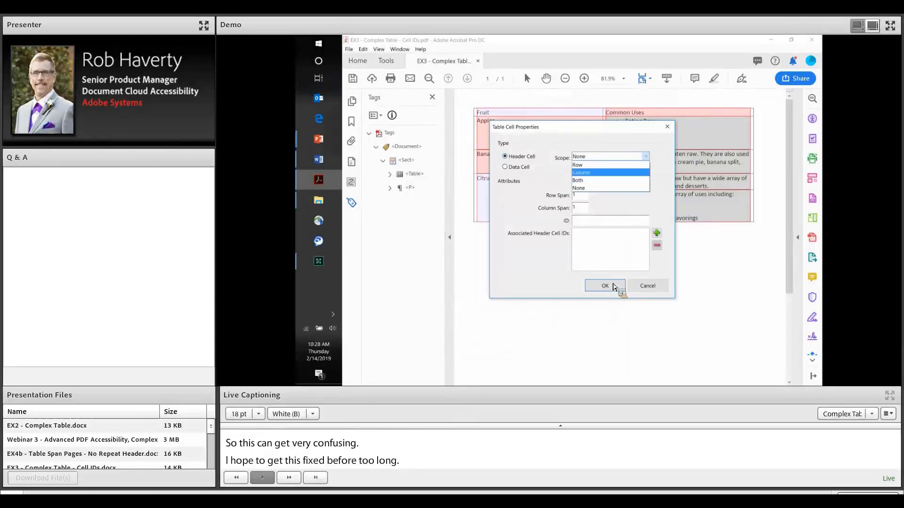
pyautogui.click(594, 165)
pyautogui.click(613, 287)
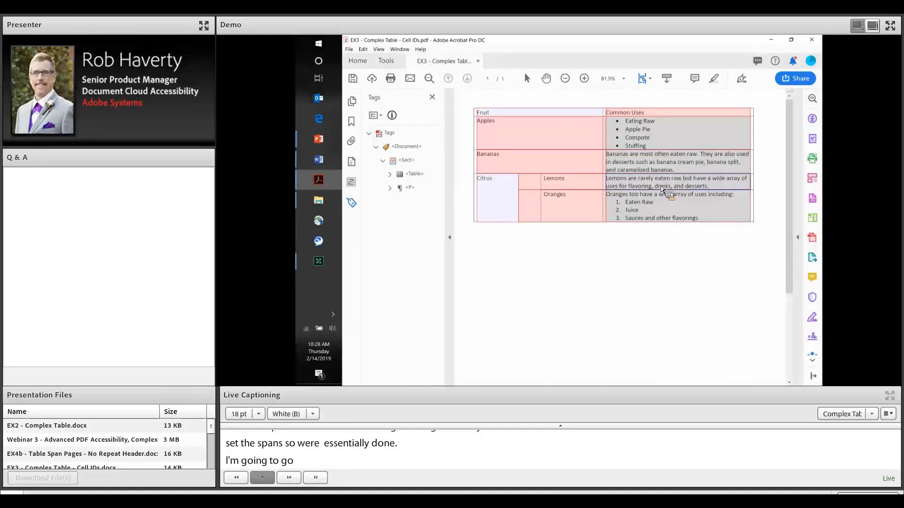
pyautogui.rightClick(469, 155)
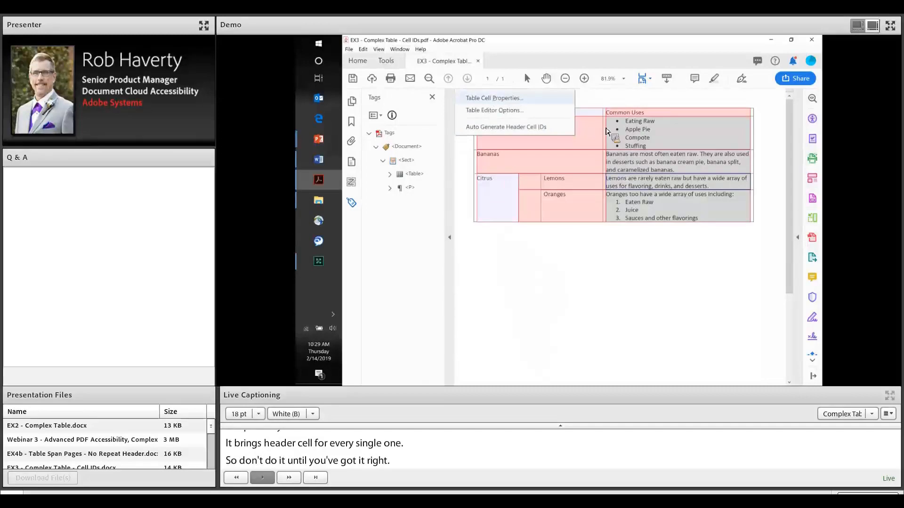
pyautogui.click(493, 98)
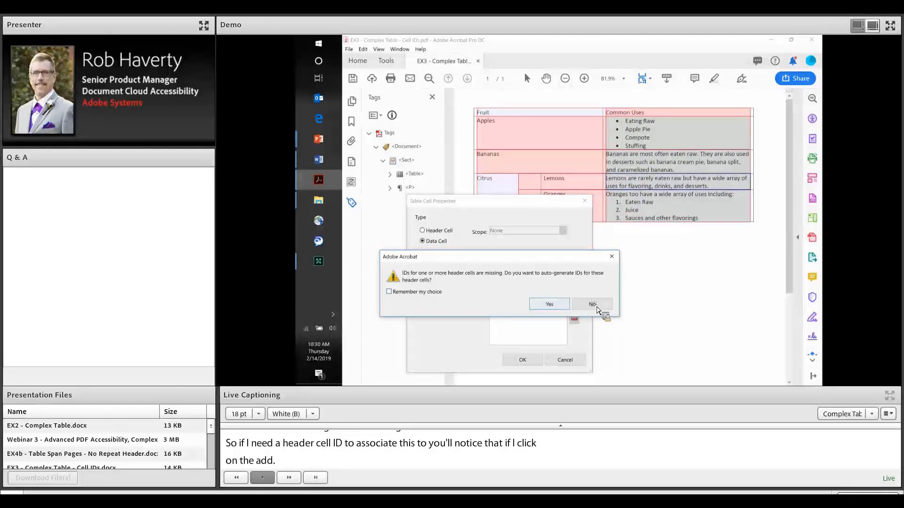
pyautogui.click(550, 302)
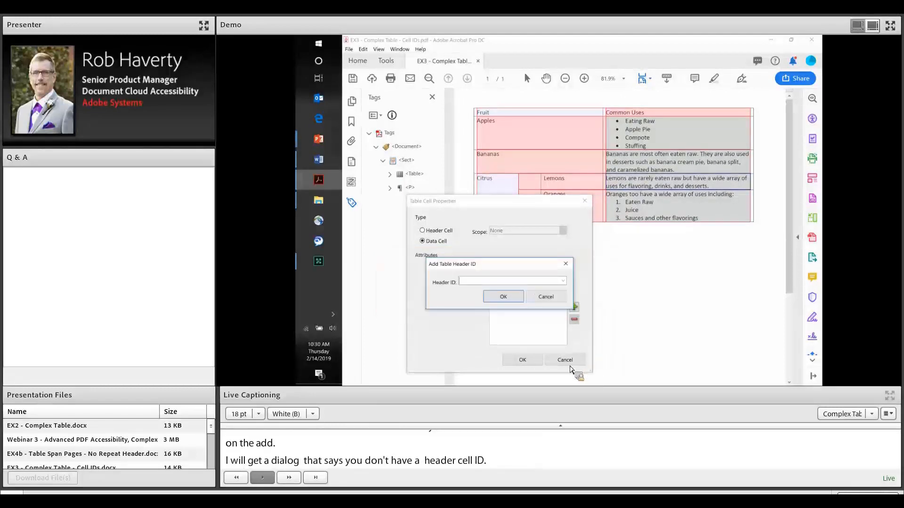
pyautogui.click(547, 296)
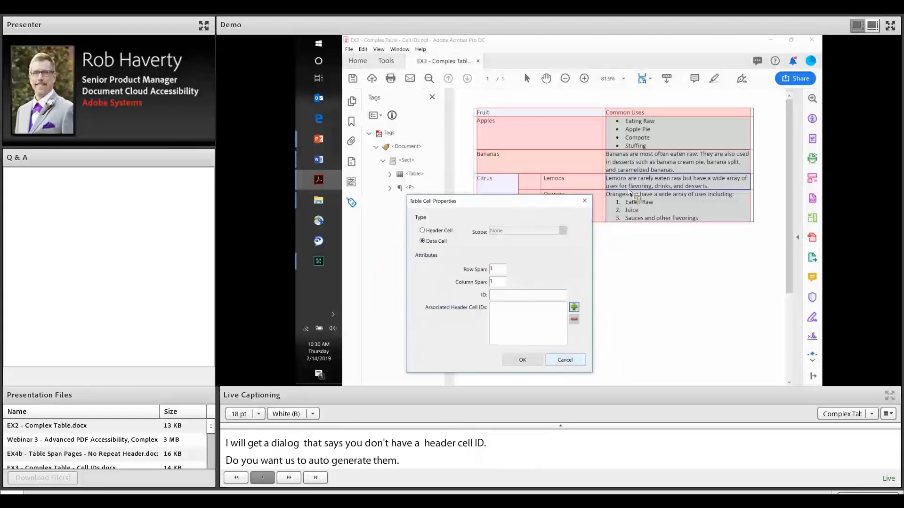
pyautogui.press('Escape')
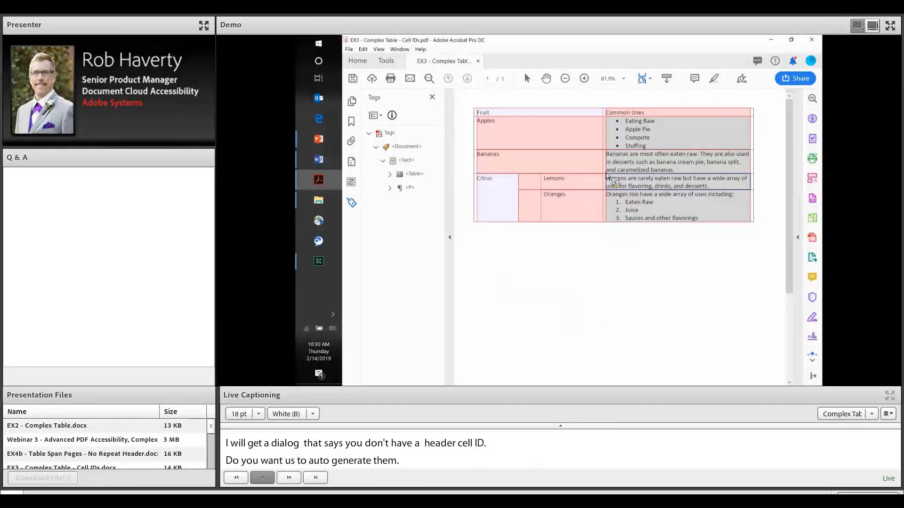
# Step: Auto-generate the header cell IDs for the fruit table
pyautogui.rightClick(506, 135)
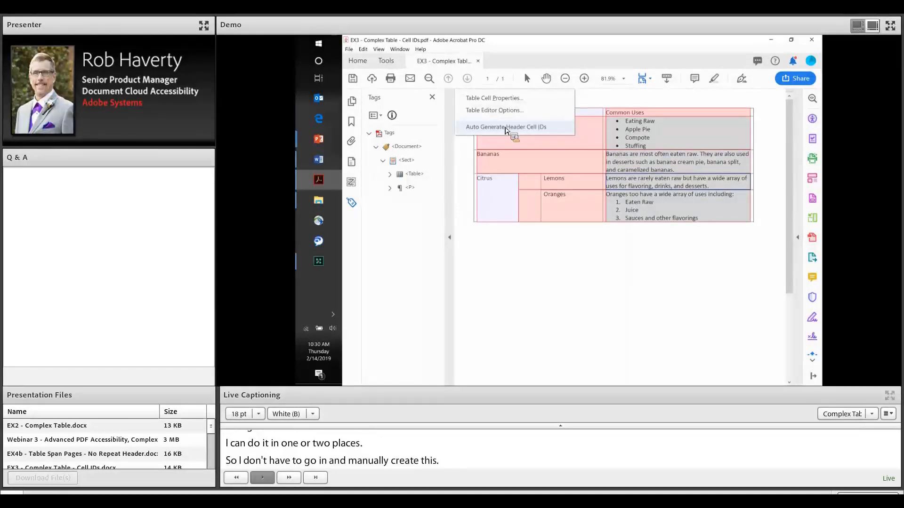
pyautogui.click(506, 128)
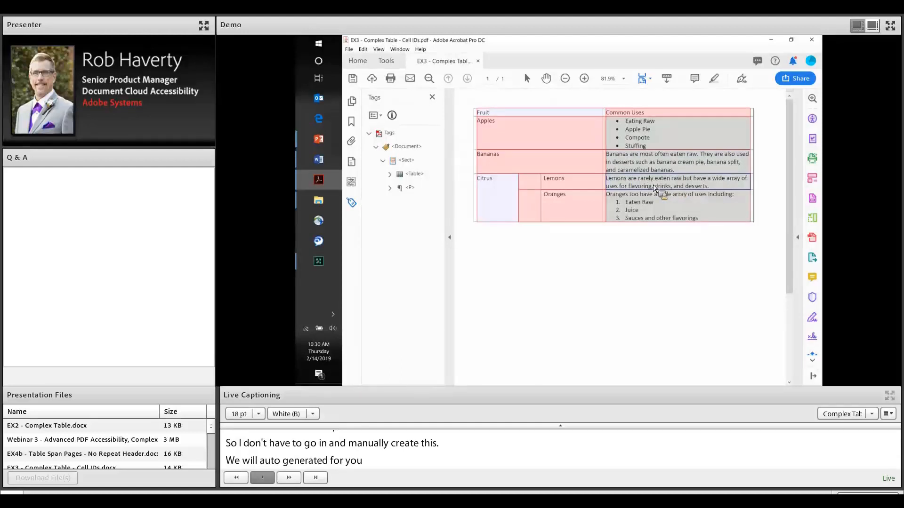
# Step: Open the cell properties of the Lemons common-uses data cell and examine the header IDs available for association
pyautogui.rightClick(502, 101)
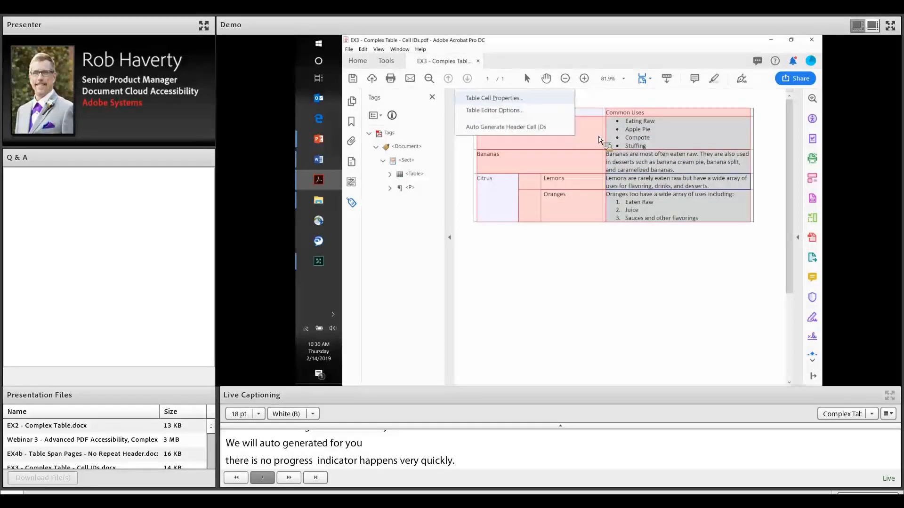
pyautogui.press('Return')
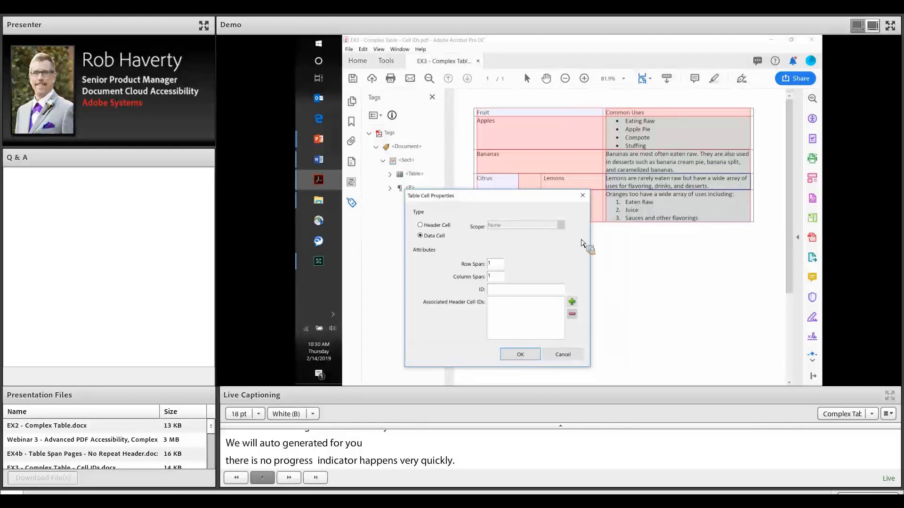
pyautogui.click(571, 301)
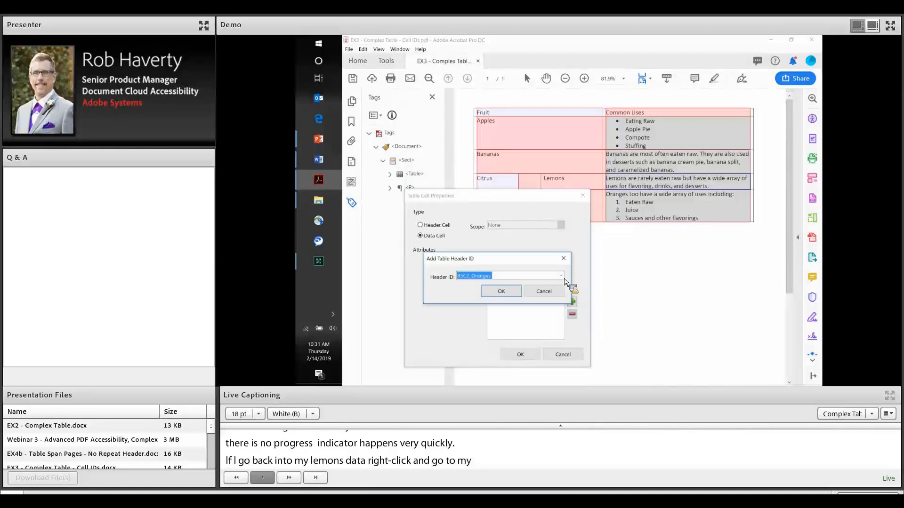
pyautogui.click(562, 277)
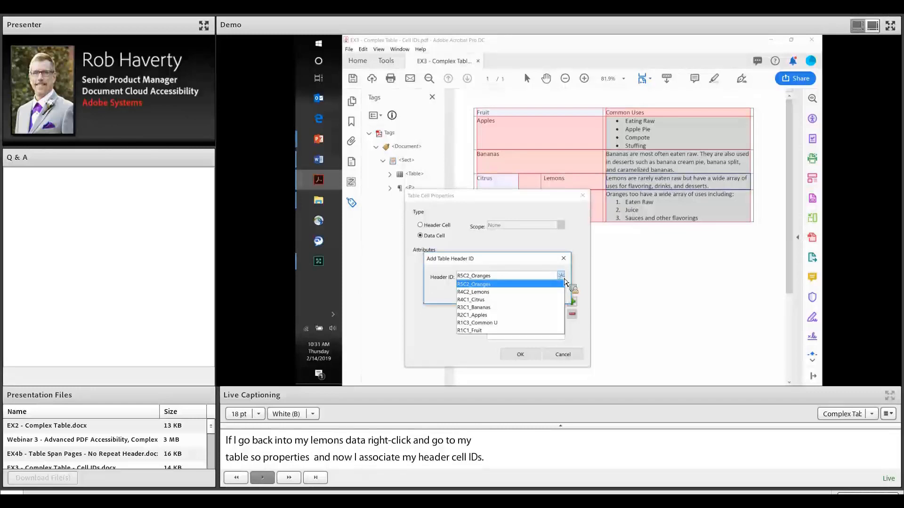
pyautogui.click(665, 302)
pyautogui.hotkey('alt', 'Down')
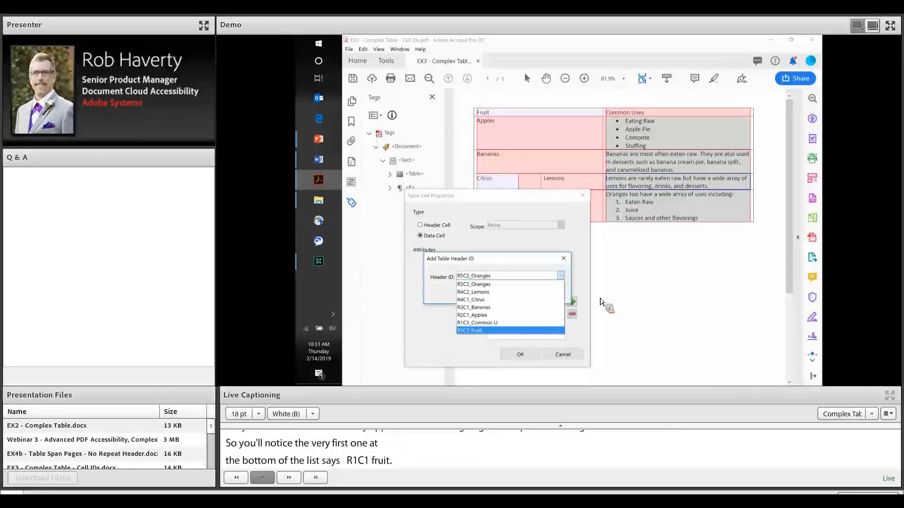
pyautogui.press('Up')
pyautogui.press('Up')
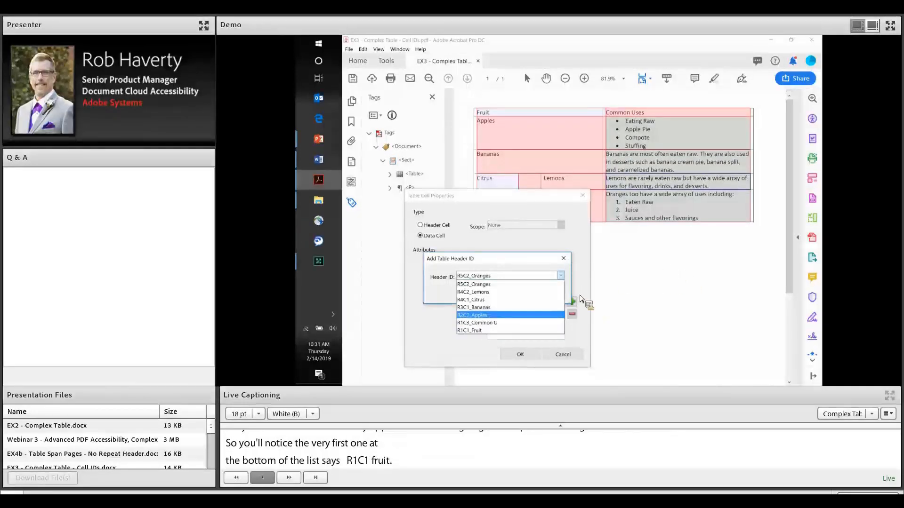
pyautogui.press('Escape')
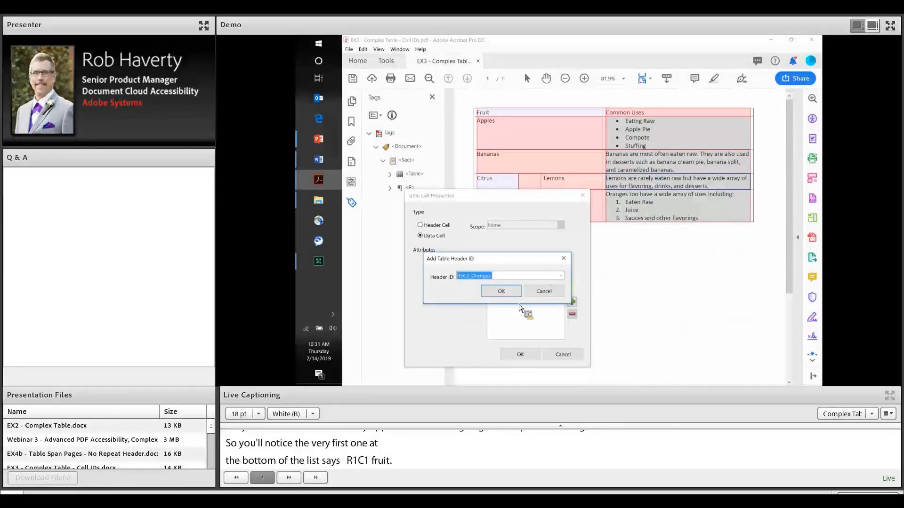
pyautogui.press('Escape')
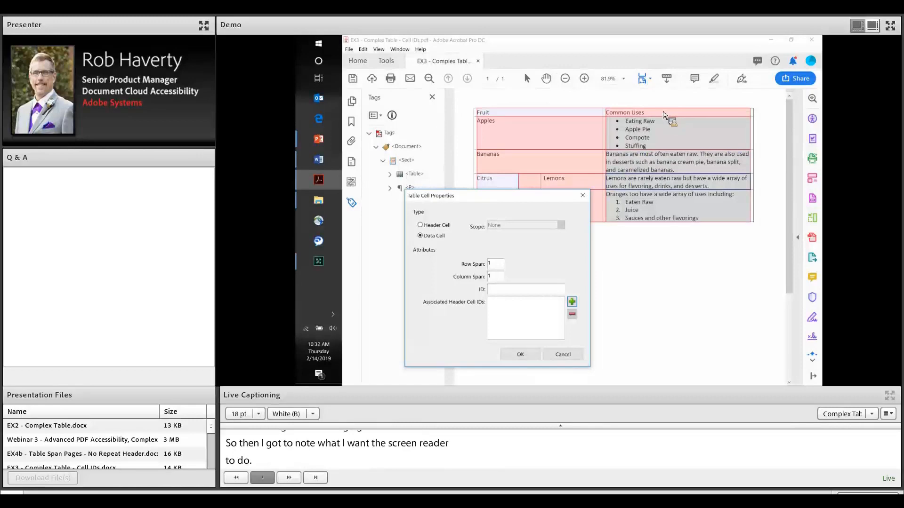
# Step: Associate the header IDs R1C1_Fruit and R4C1_Citrus, in that order, with the Lemons common-uses data cell
pyautogui.click(573, 303)
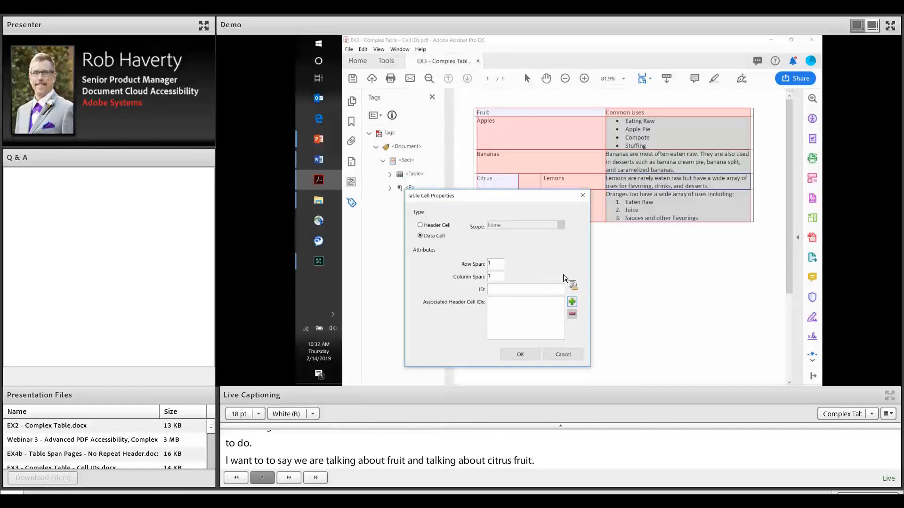
pyautogui.click(473, 325)
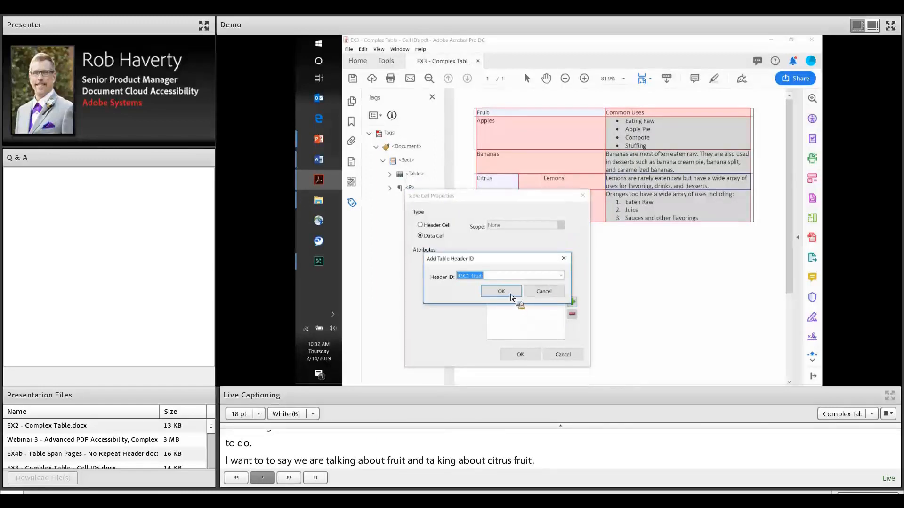
pyautogui.press('Return')
pyautogui.click(571, 301)
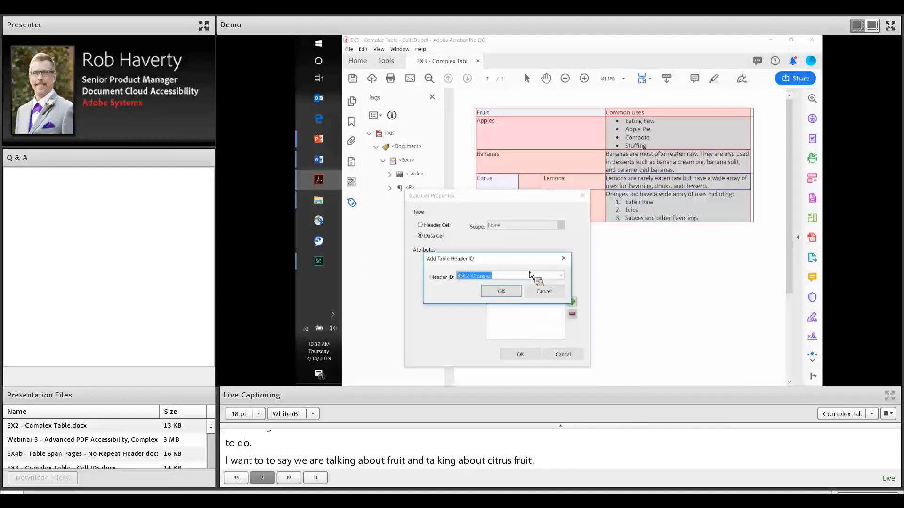
pyautogui.click(561, 276)
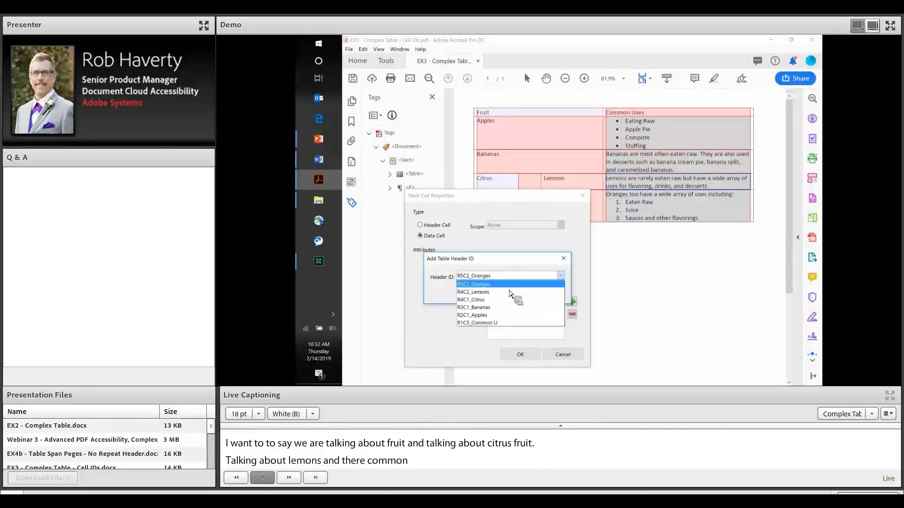
pyautogui.click(508, 298)
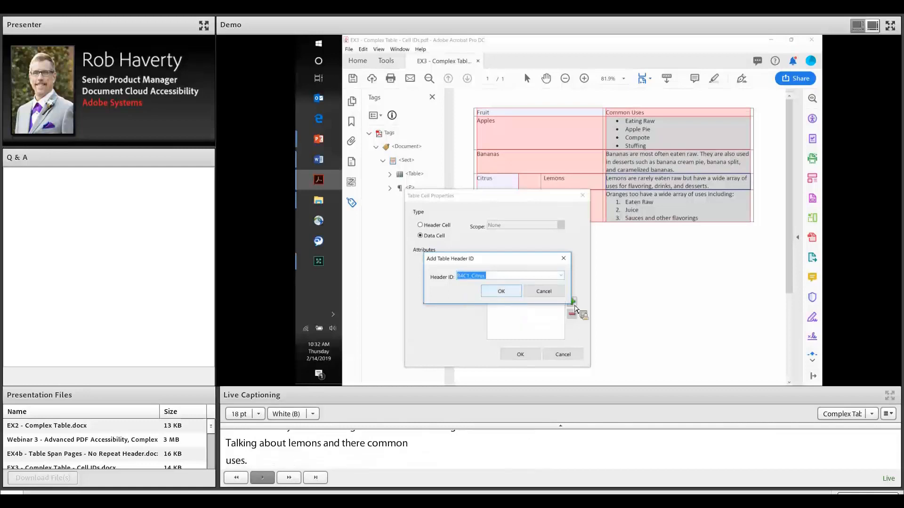
pyautogui.press('Return')
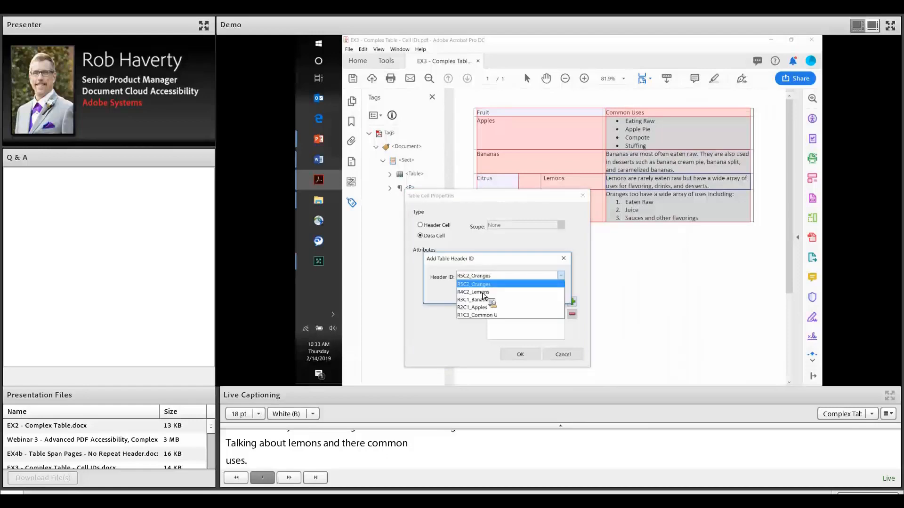
# Step: Add the header IDs R4C2_Lemons and R1C3_Common U to the Lemons common-uses cell and apply its cell properties
pyautogui.click(505, 292)
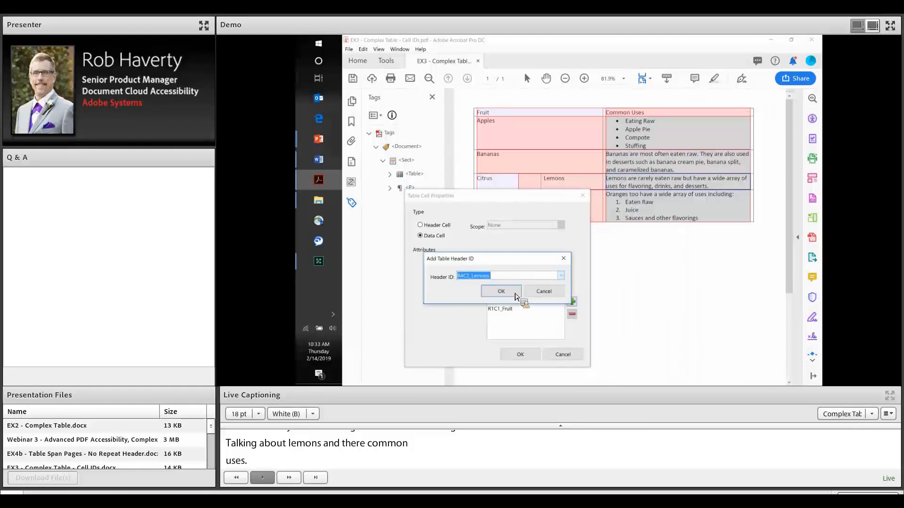
pyautogui.press('Return')
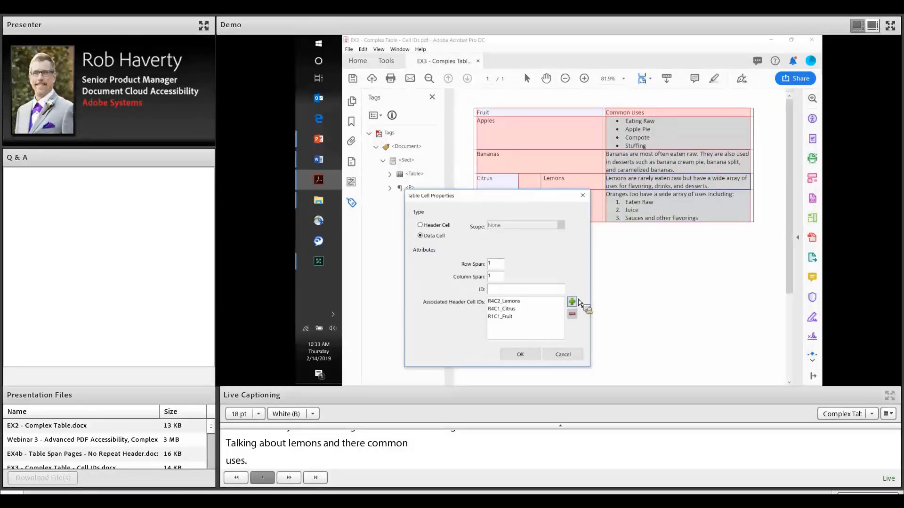
pyautogui.click(572, 301)
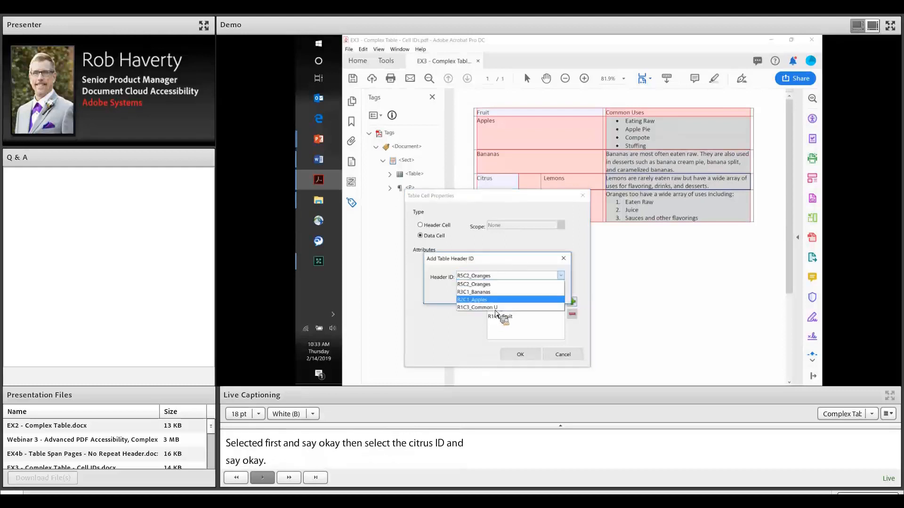
pyautogui.press('Return')
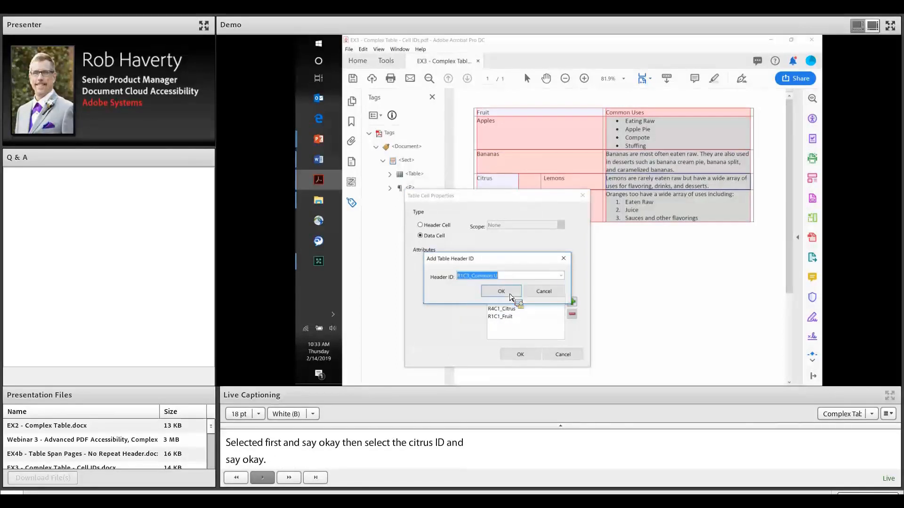
pyautogui.press('Return')
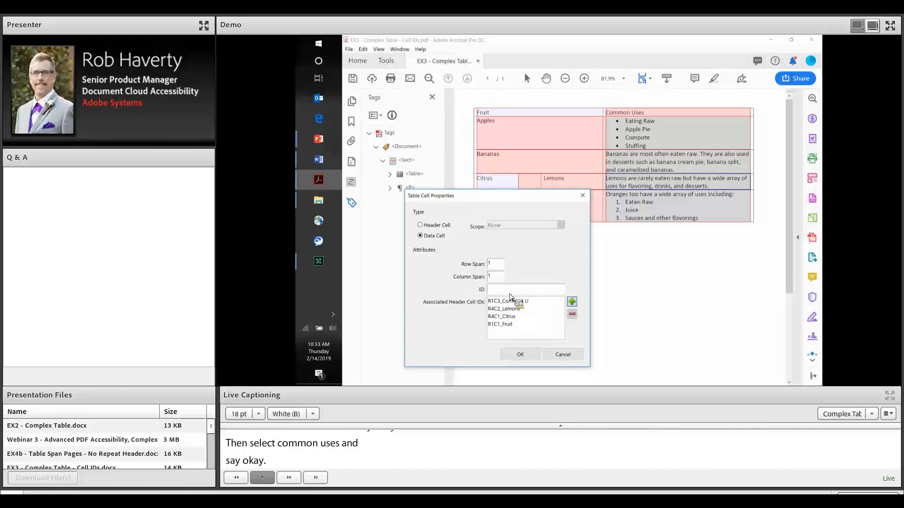
pyautogui.click(520, 356)
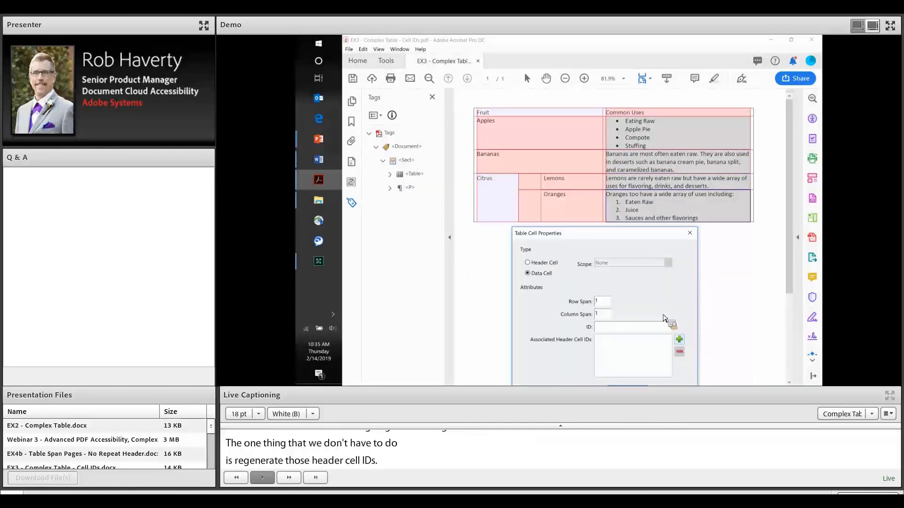
# Step: Associate the header IDs R1C1_Fruit and R4C1_Citrus, in that order, with the Oranges common-uses data cell
pyautogui.click(679, 339)
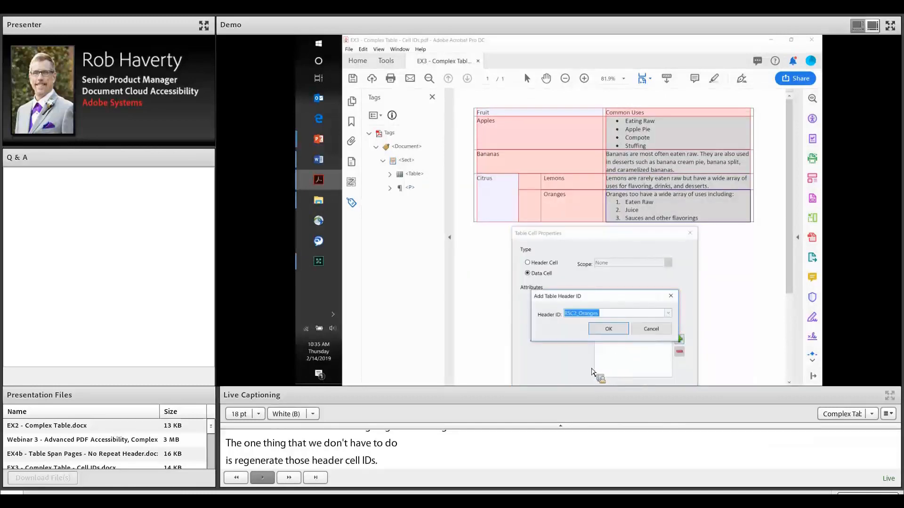
pyautogui.hotkey('alt', 'Down')
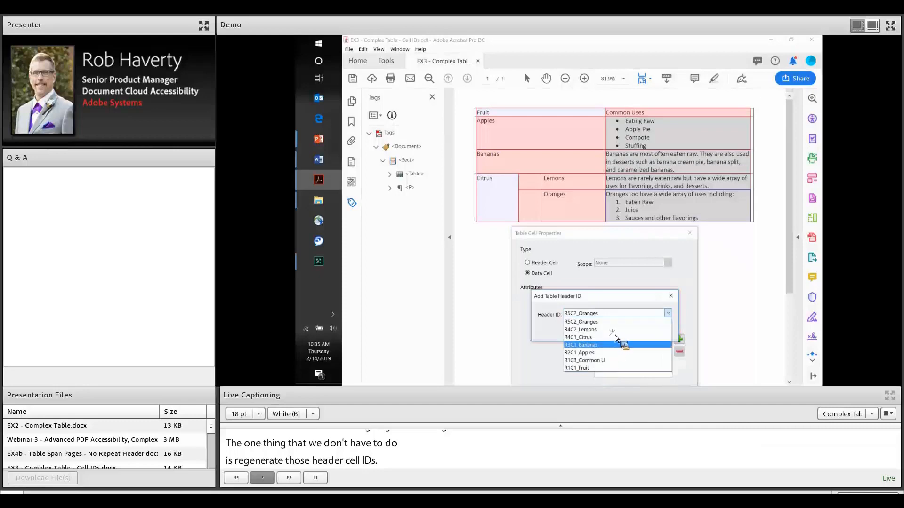
pyautogui.click(612, 368)
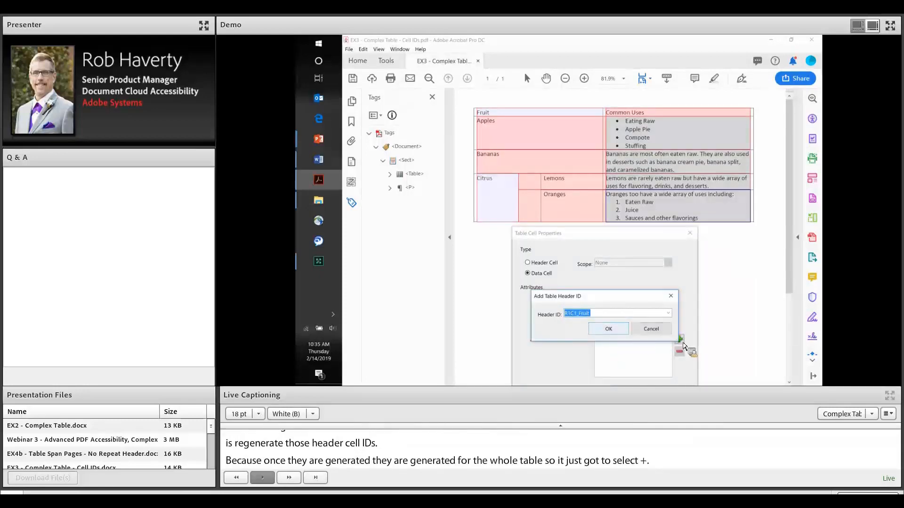
pyautogui.press('Return')
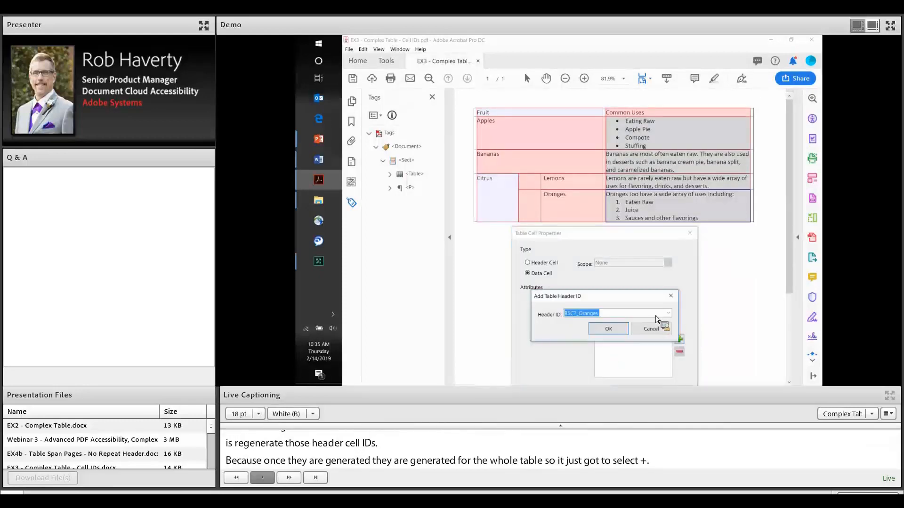
pyautogui.hotkey('alt', 'Down')
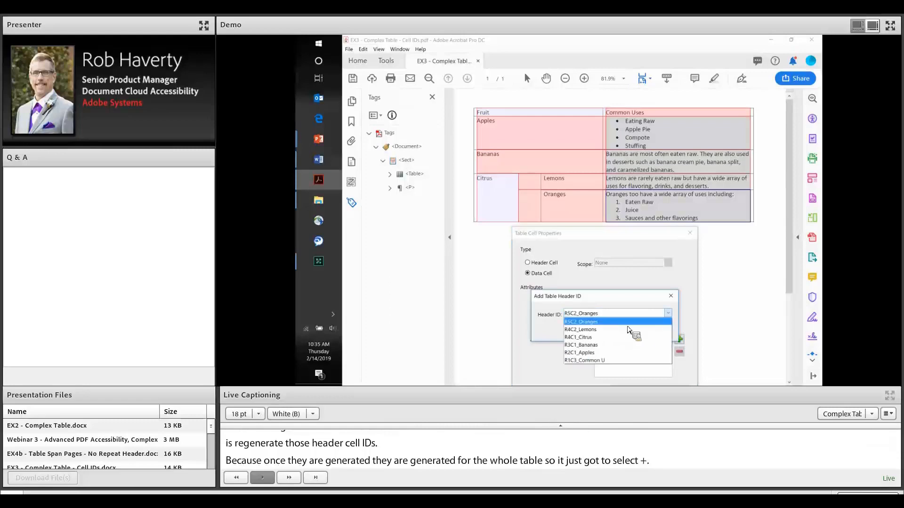
pyautogui.click(629, 335)
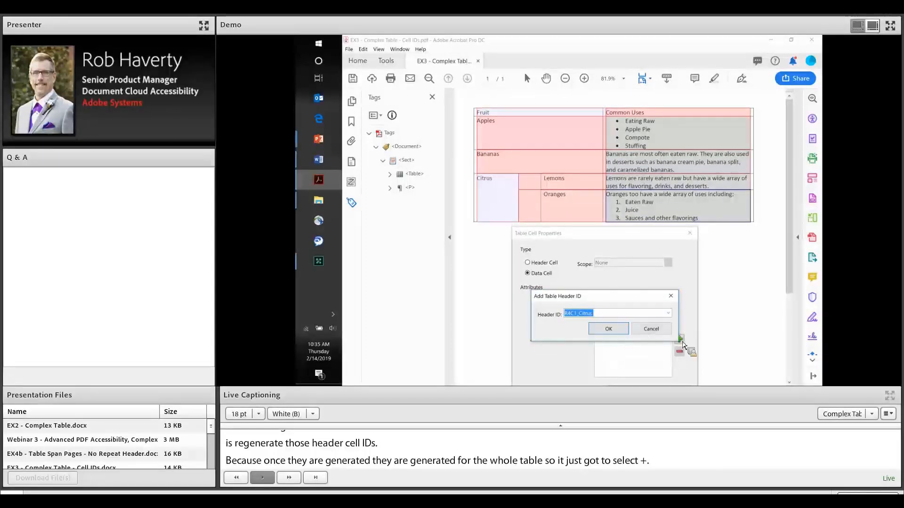
pyautogui.press('Return')
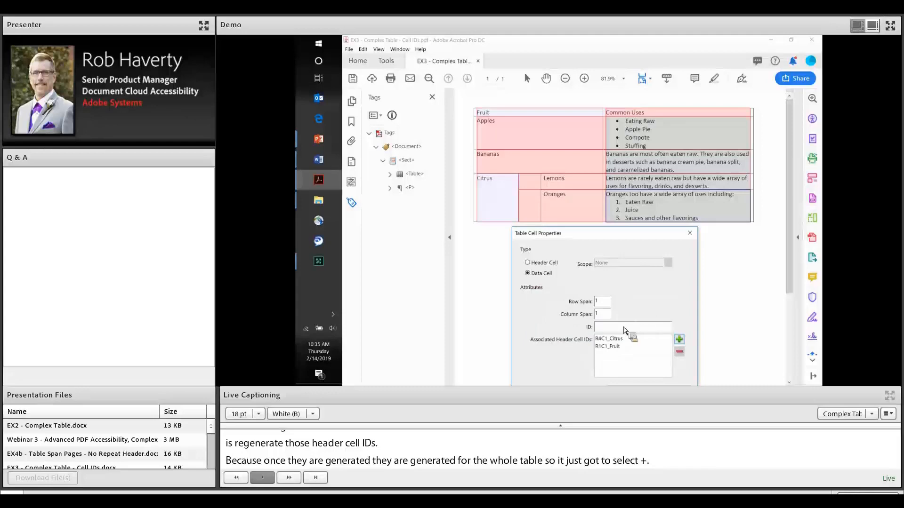
# Step: Add the header IDs R5C2_Oranges and R1C3_Common U to the Oranges common-uses cell's associated headers
pyautogui.click(679, 339)
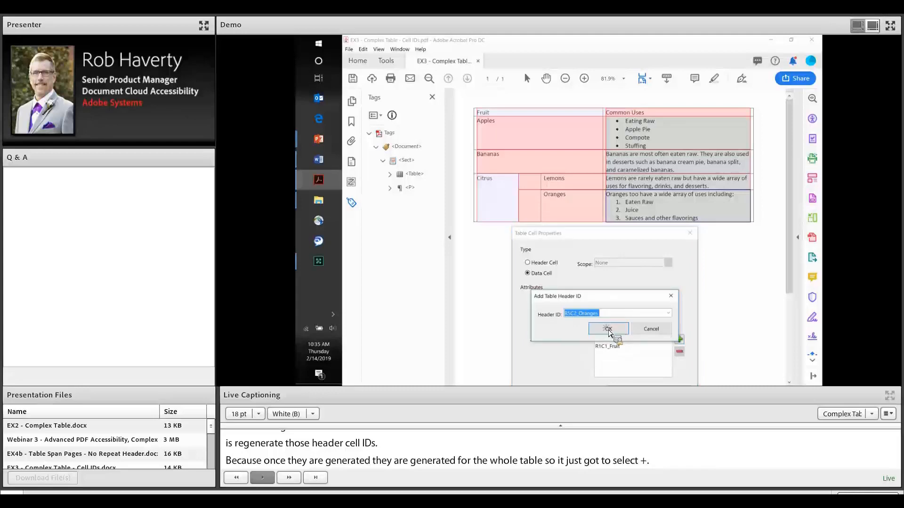
pyautogui.press('Return')
pyautogui.click(679, 339)
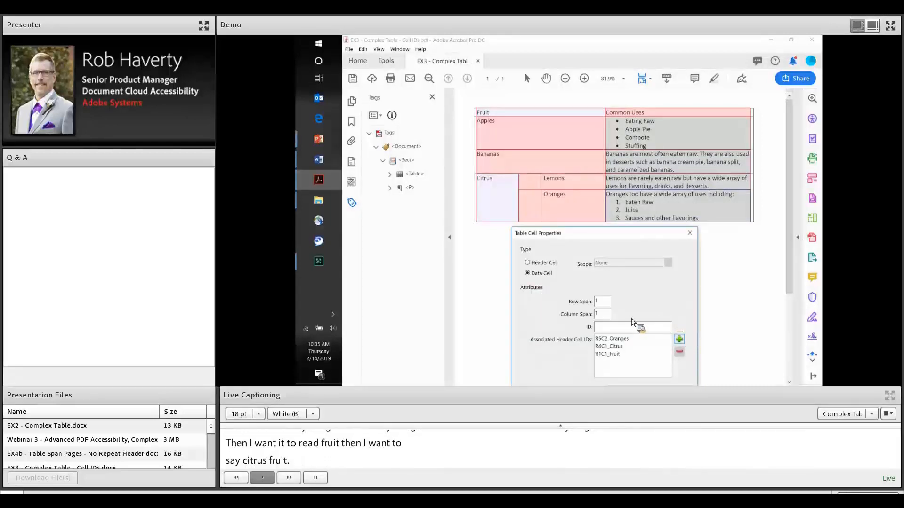
pyautogui.click(668, 313)
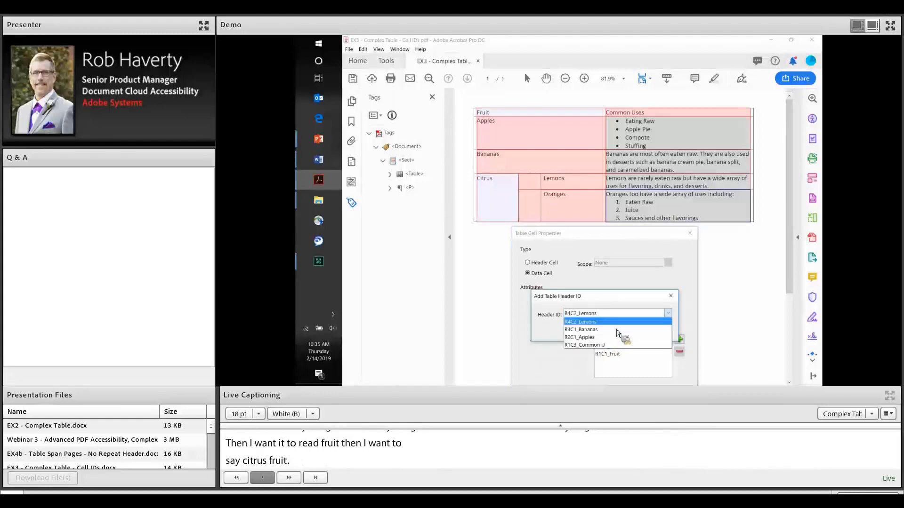
pyautogui.click(614, 344)
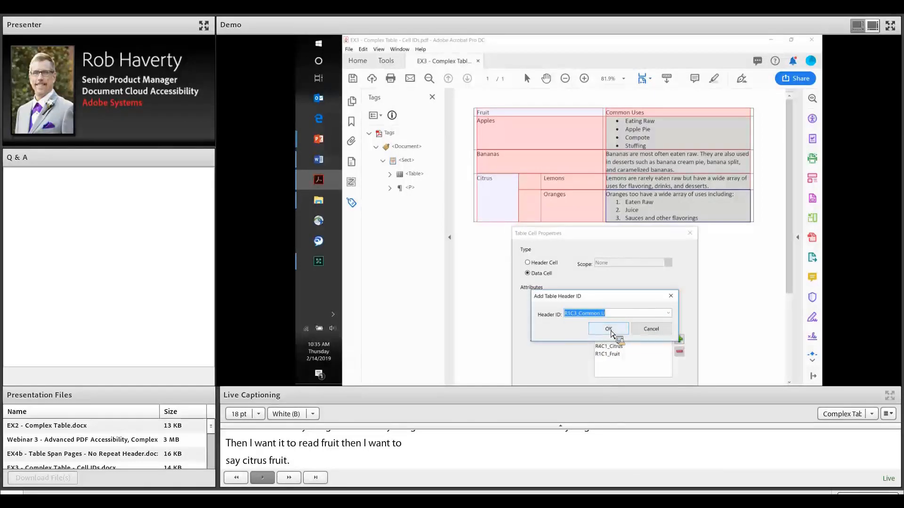
pyautogui.click(608, 329)
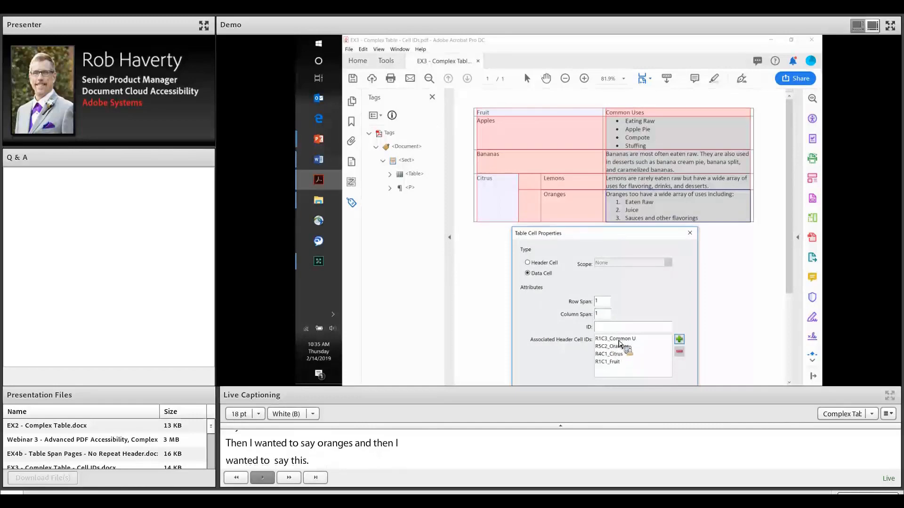
# Step: Remove the header ID R1C3_Common U from the Oranges common-uses cell's associated headers
pyautogui.click(681, 355)
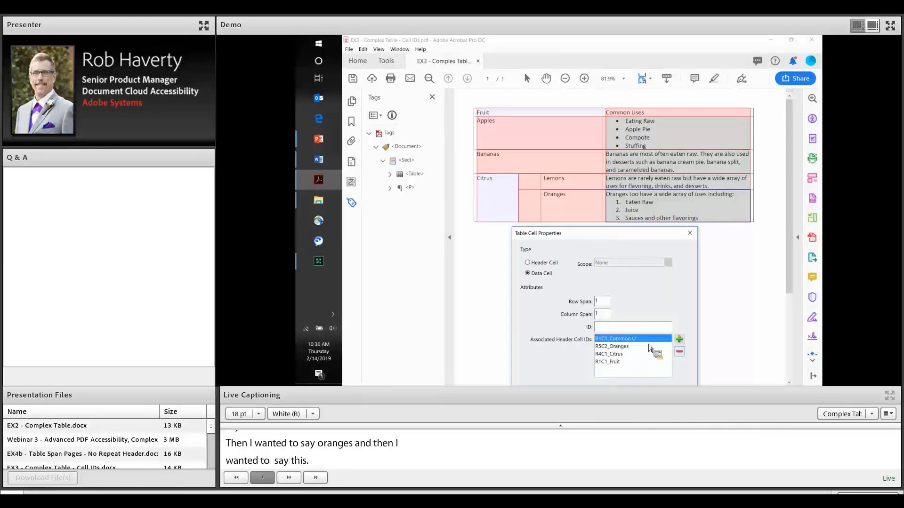
pyautogui.click(680, 352)
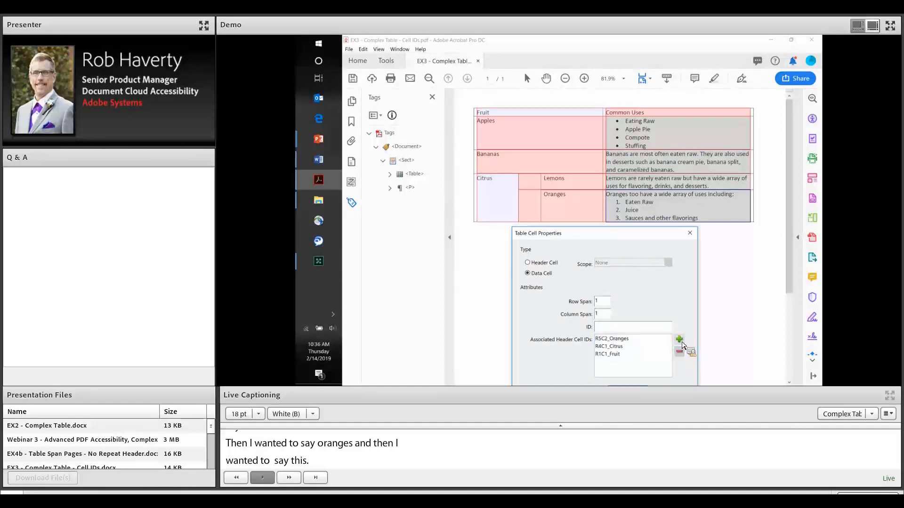
pyautogui.click(679, 339)
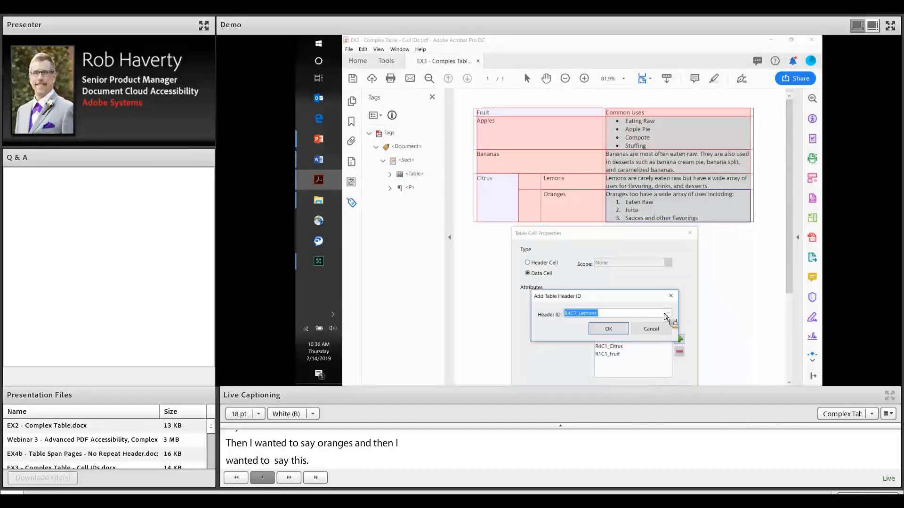
pyautogui.click(668, 313)
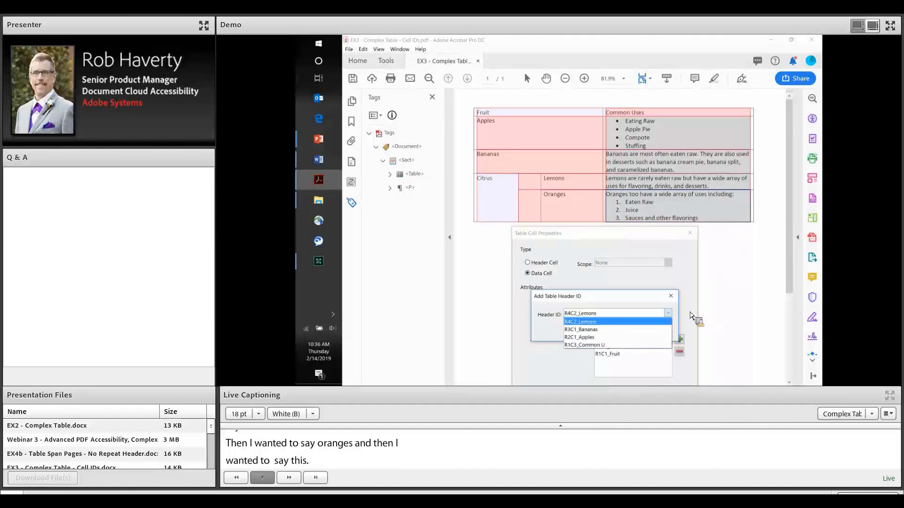
pyautogui.press('Up')
pyautogui.press('Escape')
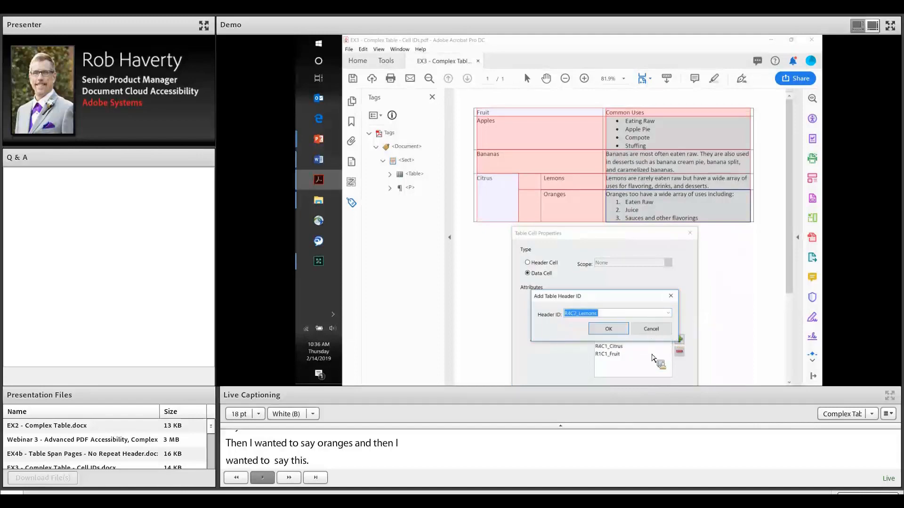
pyautogui.press('Escape')
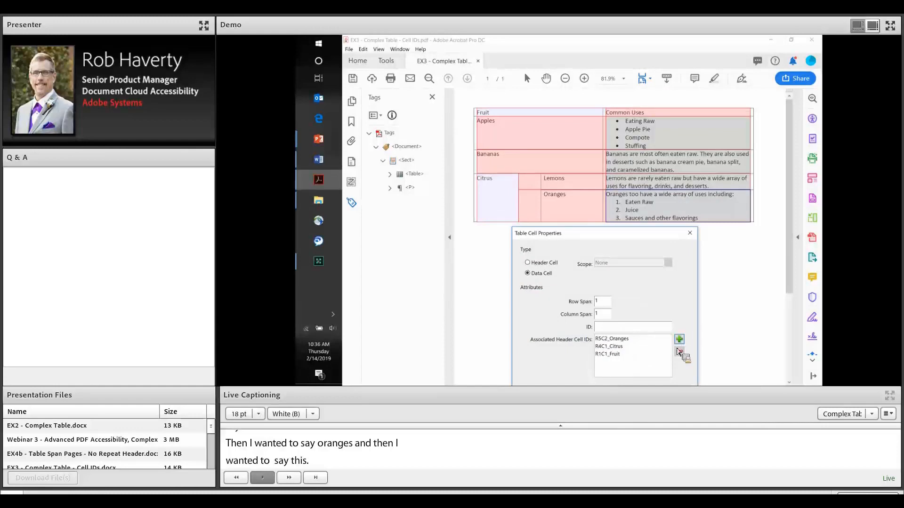
# Step: Remove the header ID R5C2_Oranges from the Oranges common-uses cell's associated headers and add it again
pyautogui.click(620, 342)
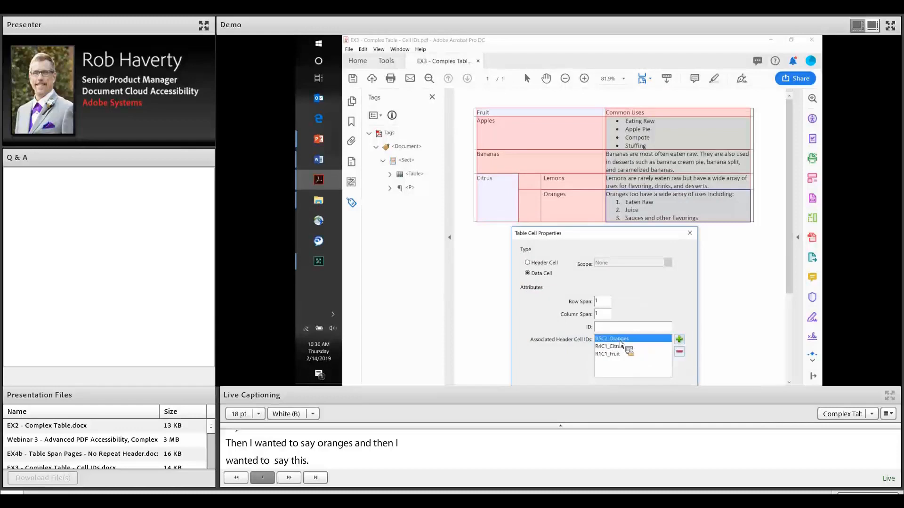
pyautogui.press('Delete')
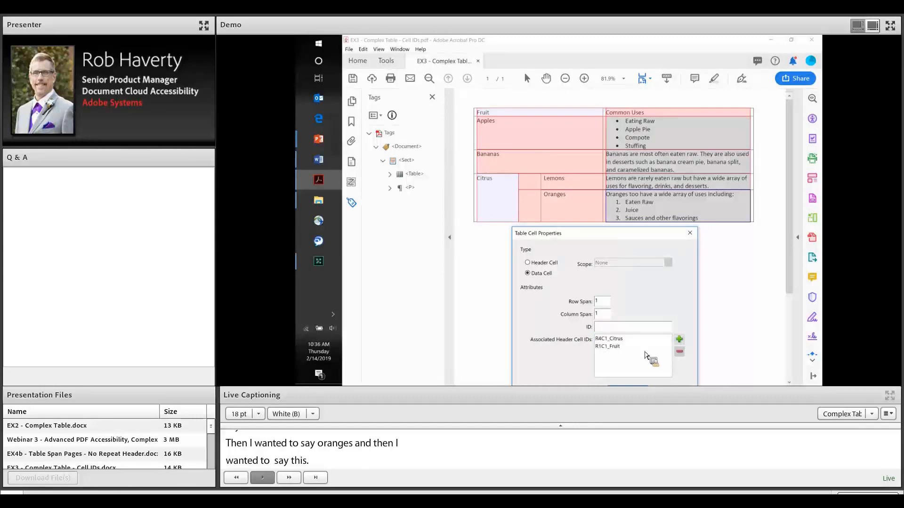
pyautogui.click(679, 339)
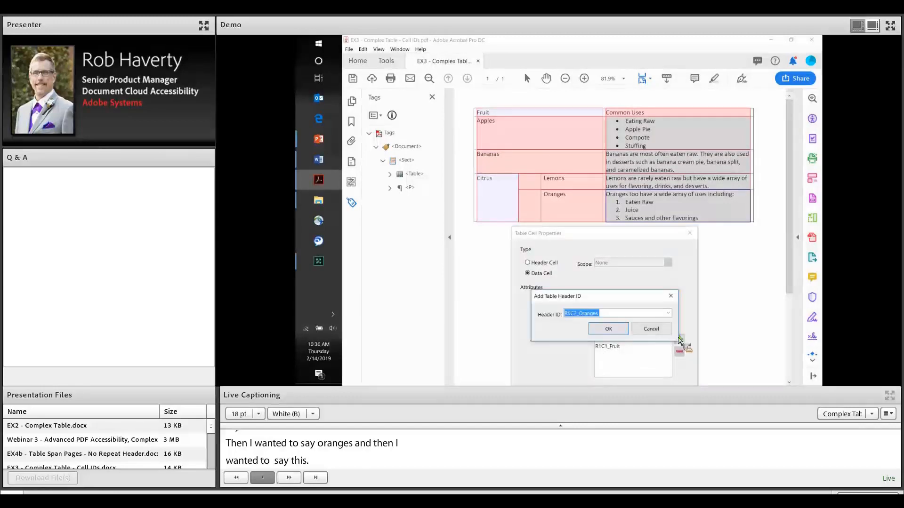
pyautogui.press('Return')
# Step: Add the header ID R1C3_Common U to the Oranges common-uses cell and apply its cell properties
pyautogui.click(679, 339)
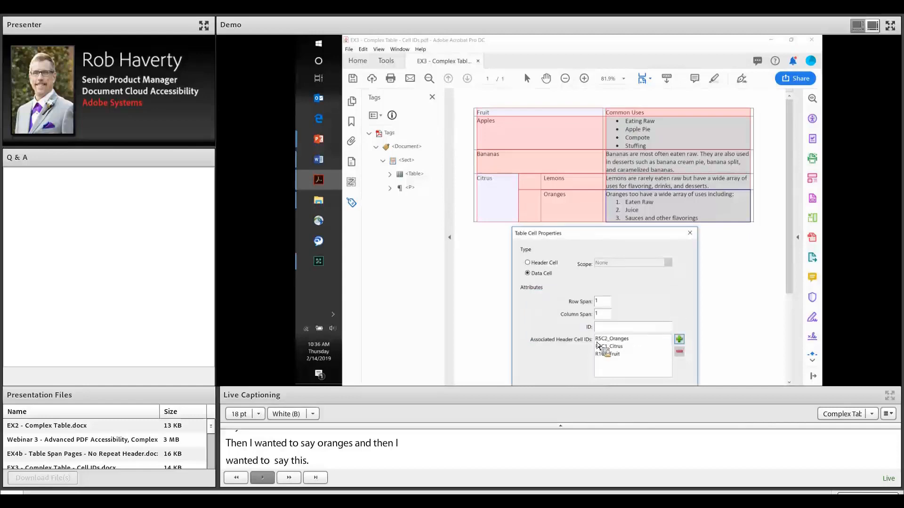
pyautogui.click(668, 313)
pyautogui.press('Down')
pyautogui.press('Down')
pyautogui.press('Down')
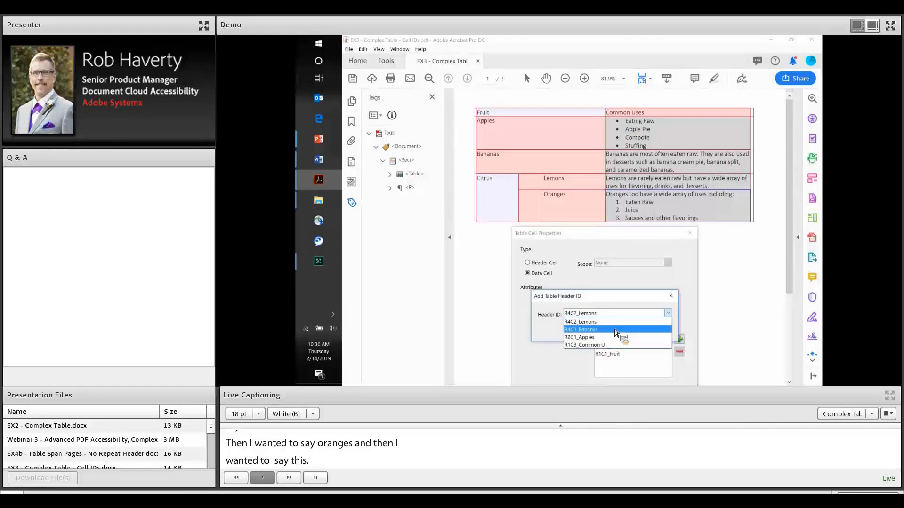
pyautogui.press('Return')
pyautogui.click(615, 332)
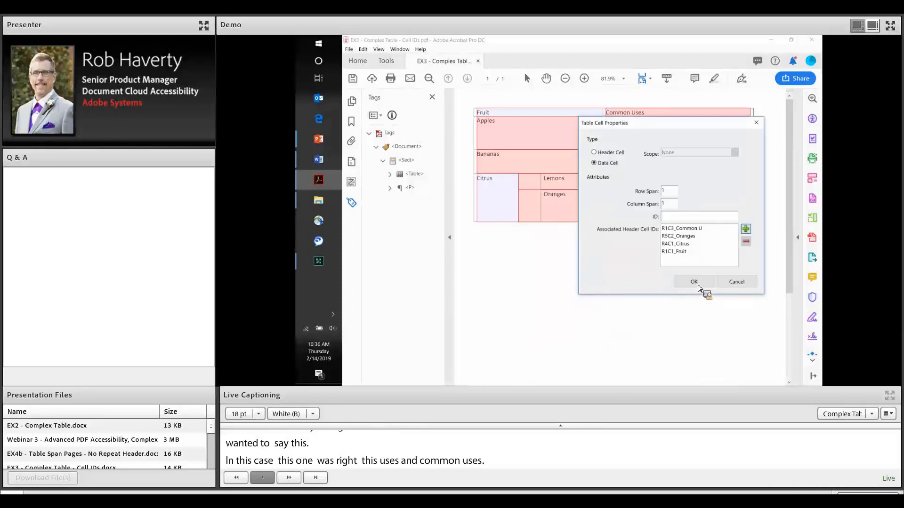
pyautogui.click(700, 282)
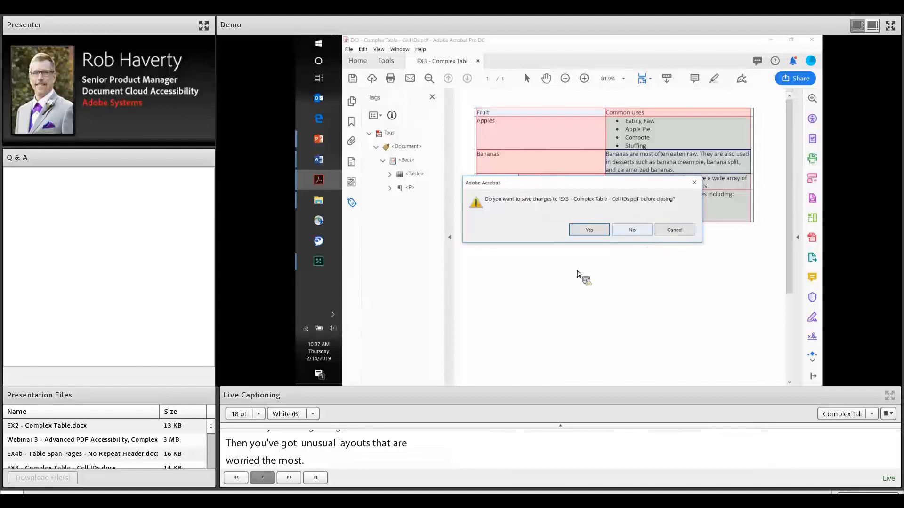
# Step: Close EX3 - Complex Table - Cell IDs without saving the changes and reopen it from the recent files
pyautogui.click(632, 230)
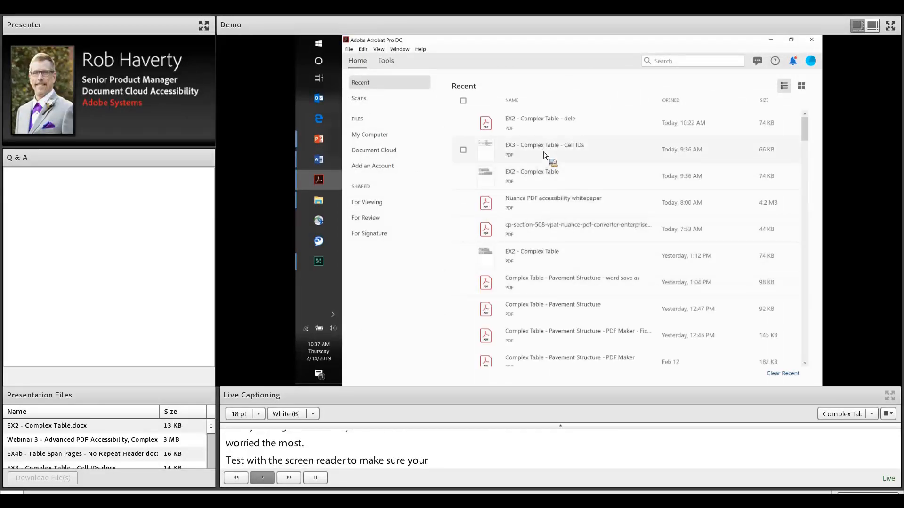
pyautogui.doubleClick(544, 156)
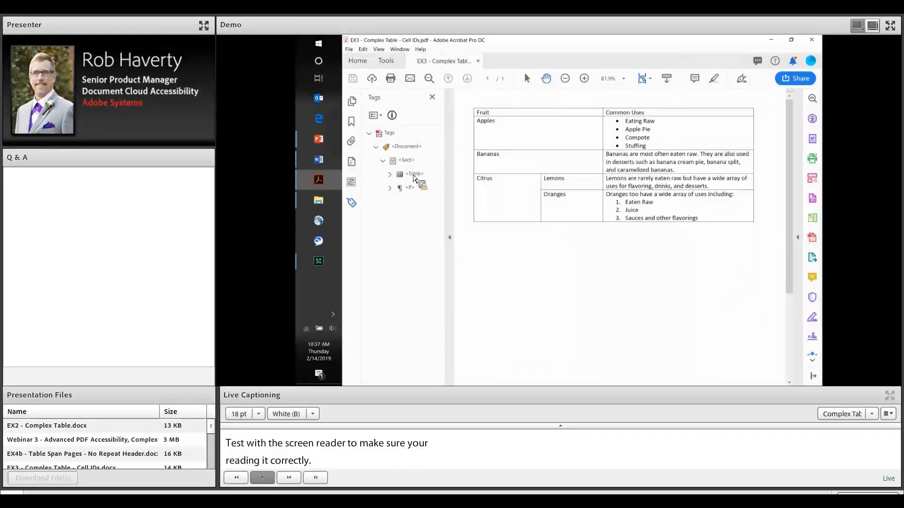
# Step: Open the document's <Table> tag in the Table Editor
pyautogui.click(413, 174)
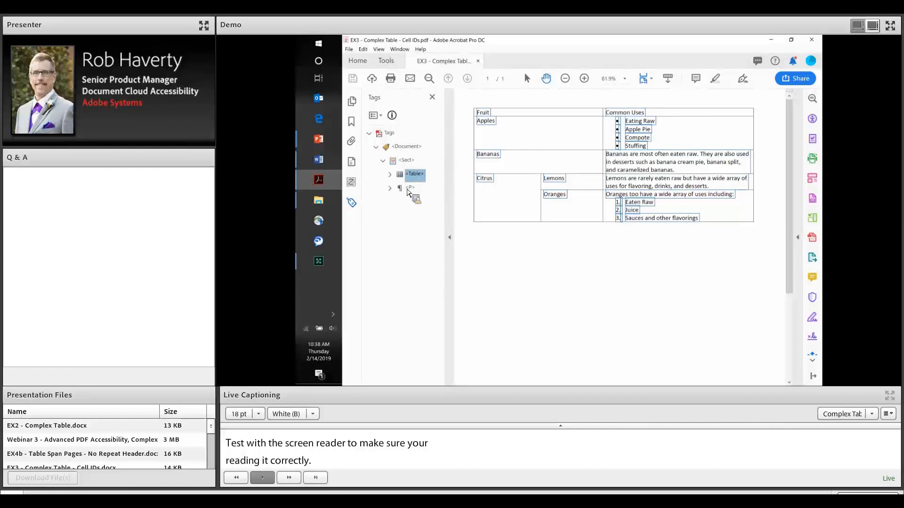
pyautogui.rightClick(408, 234)
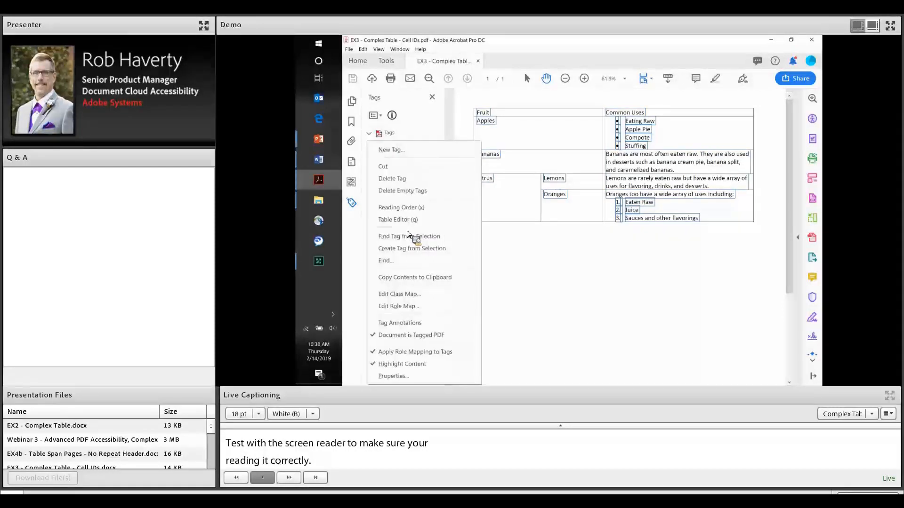
pyautogui.click(407, 222)
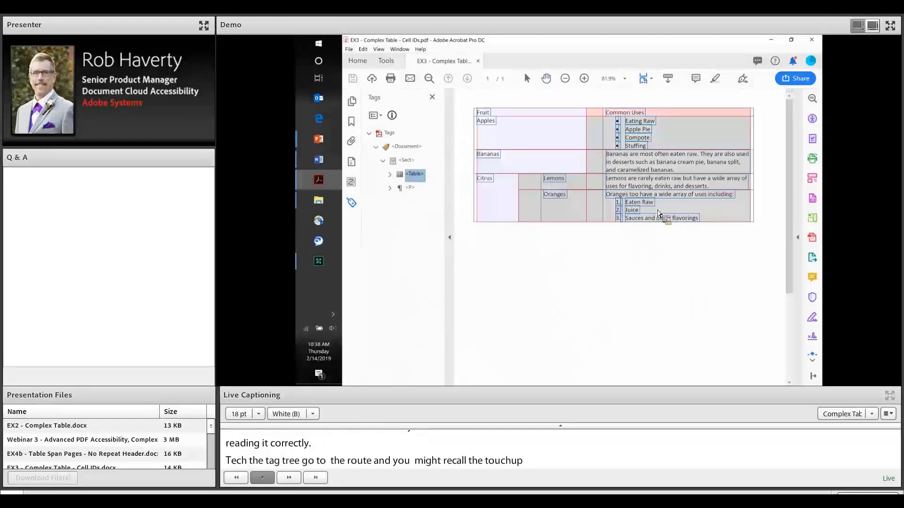
# Step: Set the scope of the Apples header cell to Row in its table cell properties
pyautogui.click(515, 131)
pyautogui.rightClick(499, 99)
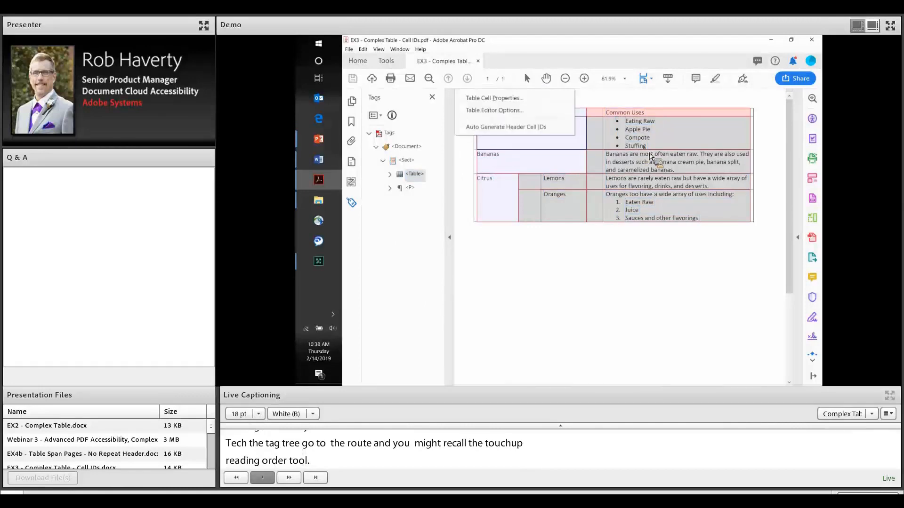
pyautogui.click(499, 98)
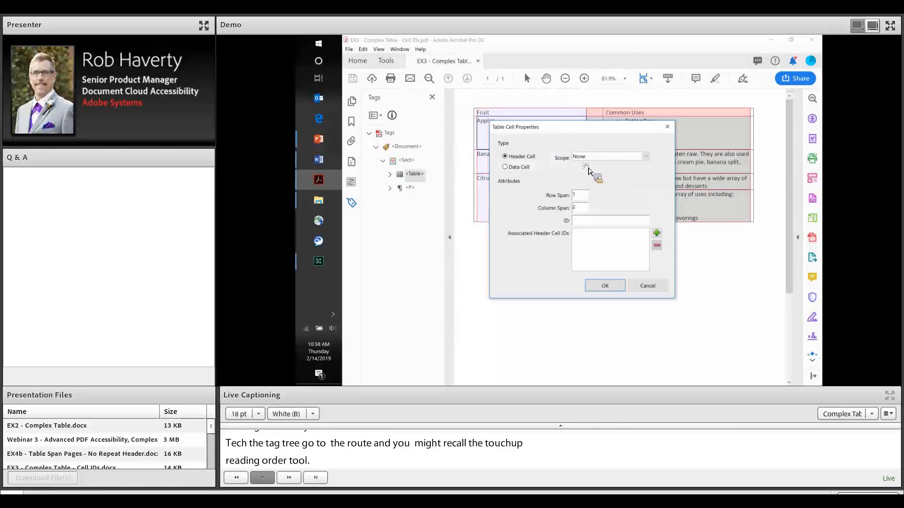
pyautogui.click(646, 156)
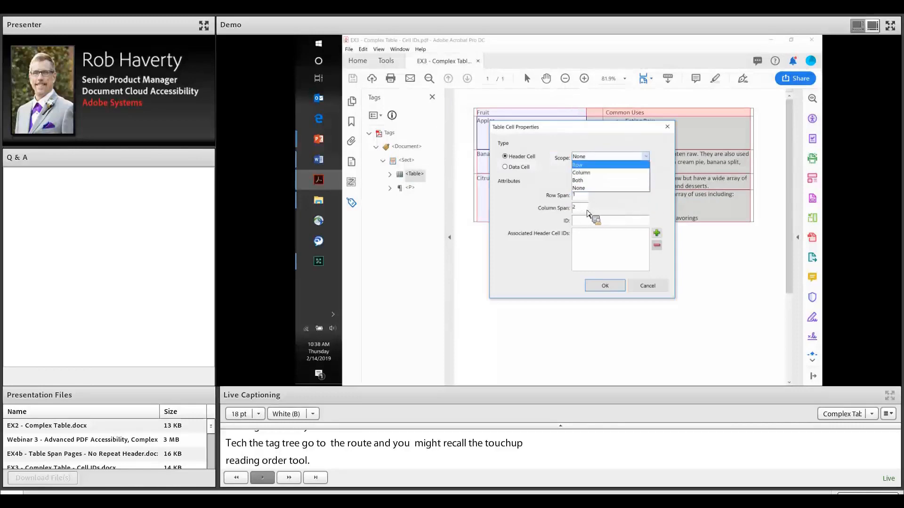
pyautogui.press('Return')
pyautogui.click(605, 286)
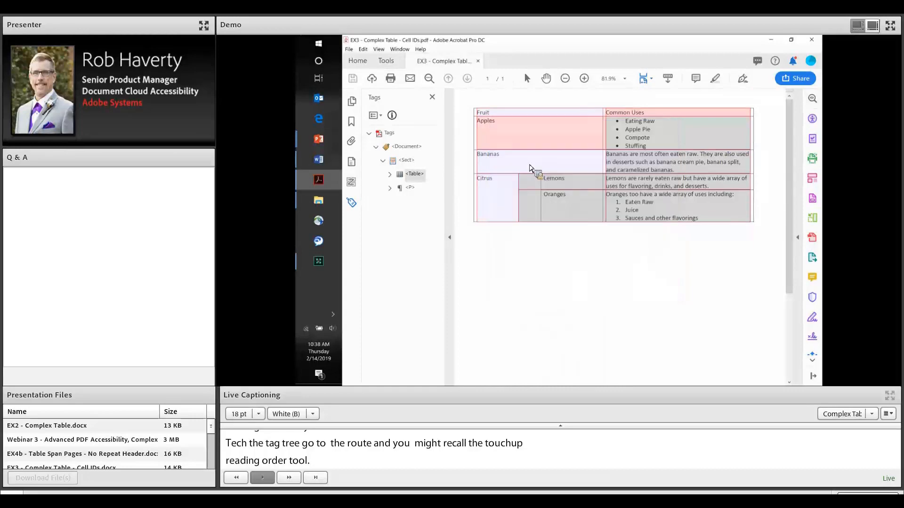
# Step: Set the Bananas header cell's scope to Row and its column span to 1
pyautogui.click(529, 169)
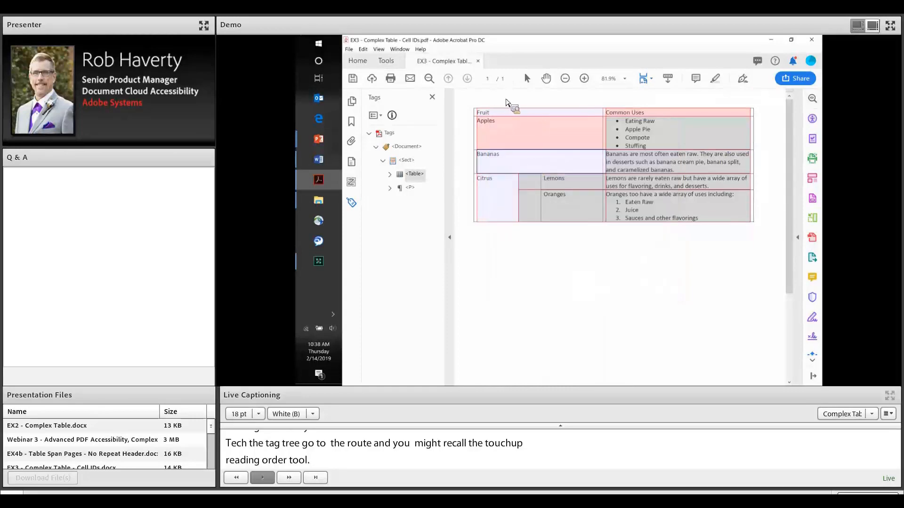
pyautogui.hotkey('shift', 'F10')
pyautogui.press('Down')
pyautogui.press('Return')
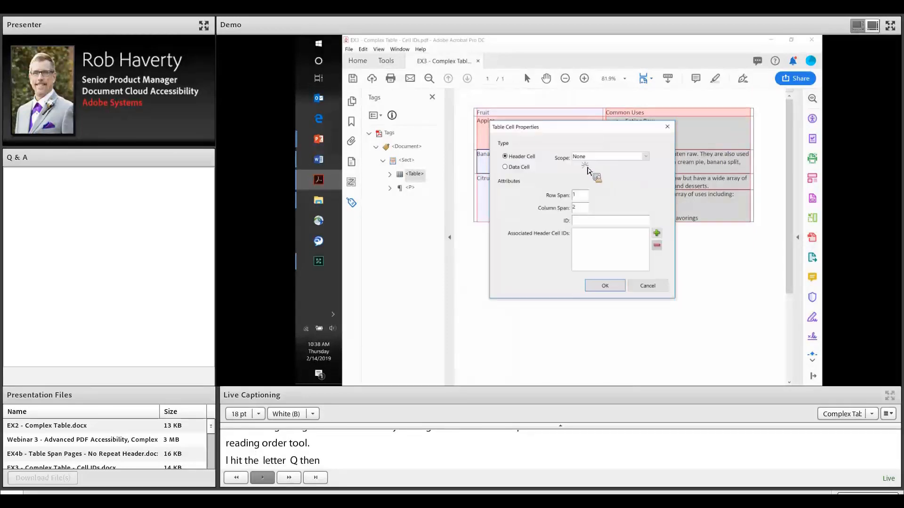
pyautogui.click(586, 158)
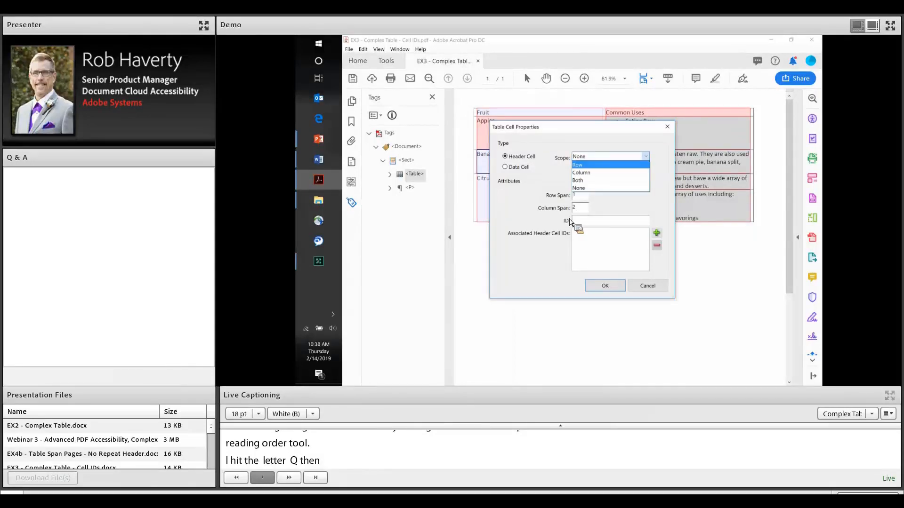
pyautogui.press('Return')
pyautogui.press('Tab')
pyautogui.press('Tab')
pyautogui.write('1')
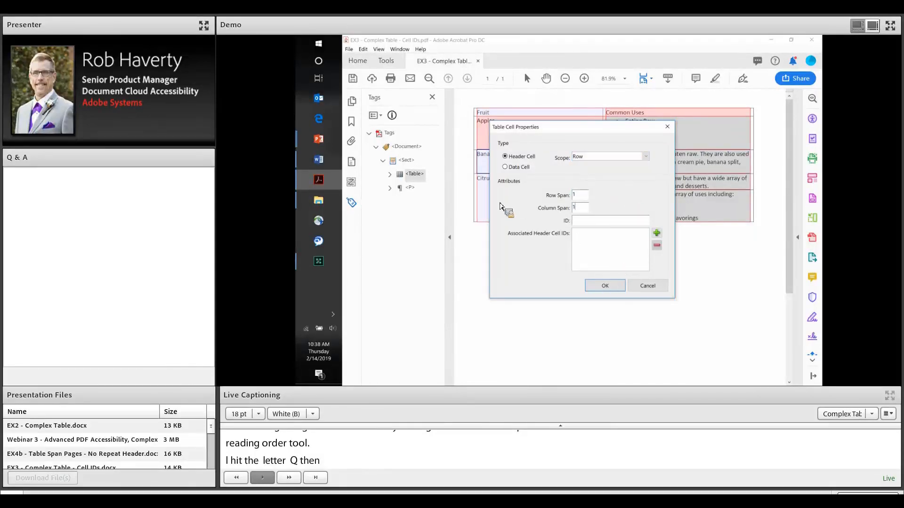
pyautogui.press('Return')
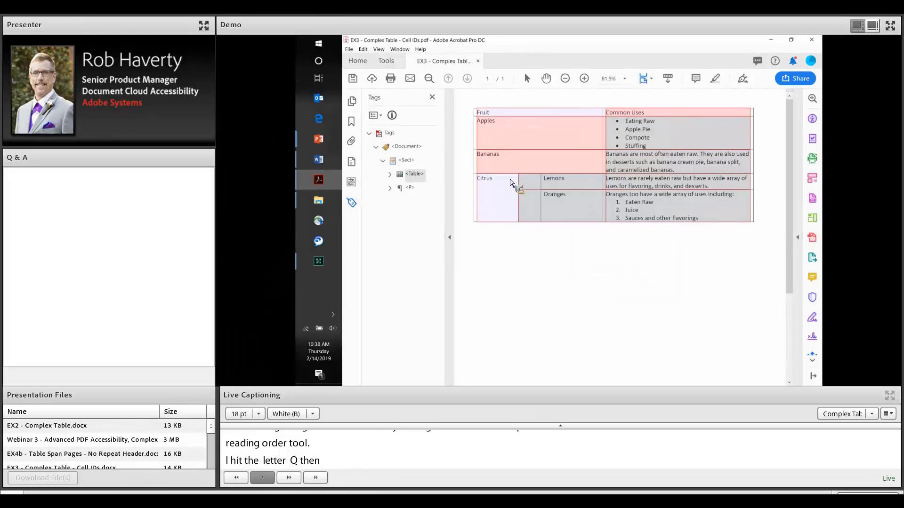
# Step: Set the scope of the Citrus header cell in its table cell properties and apply it
pyautogui.hotkey('shift', 'F10')
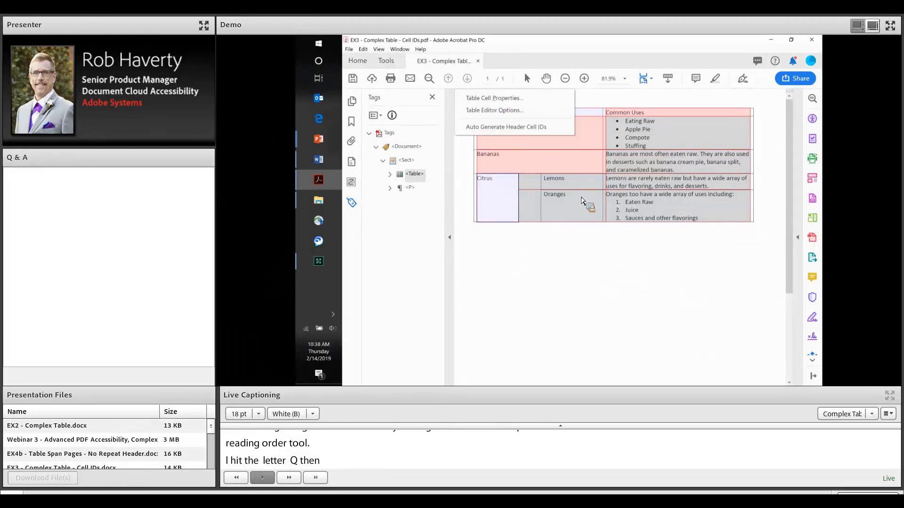
pyautogui.press('Down')
pyautogui.press('Return')
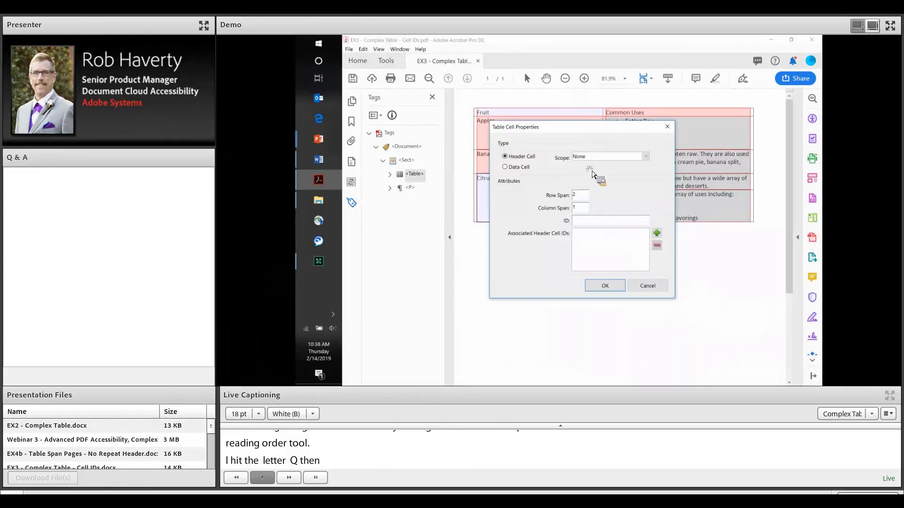
pyautogui.click(626, 157)
pyautogui.click(594, 172)
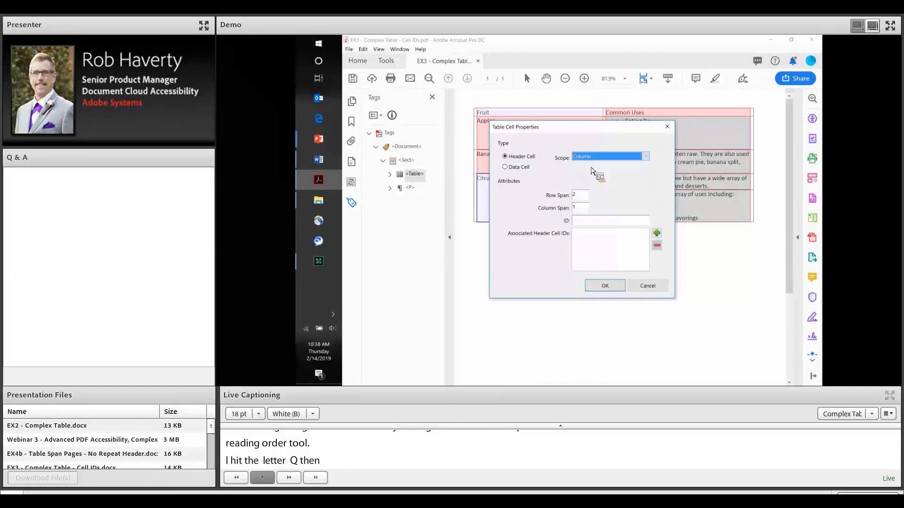
pyautogui.click(610, 157)
pyautogui.click(588, 165)
pyautogui.click(600, 286)
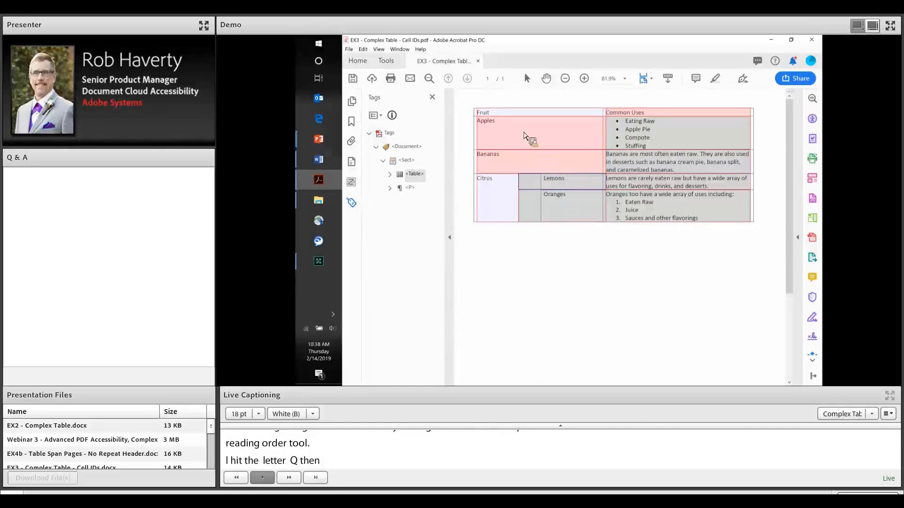
# Step: Change the Lemons and Oranges label cells from data cells to header cells with Row scope
pyautogui.doubleClick(511, 159)
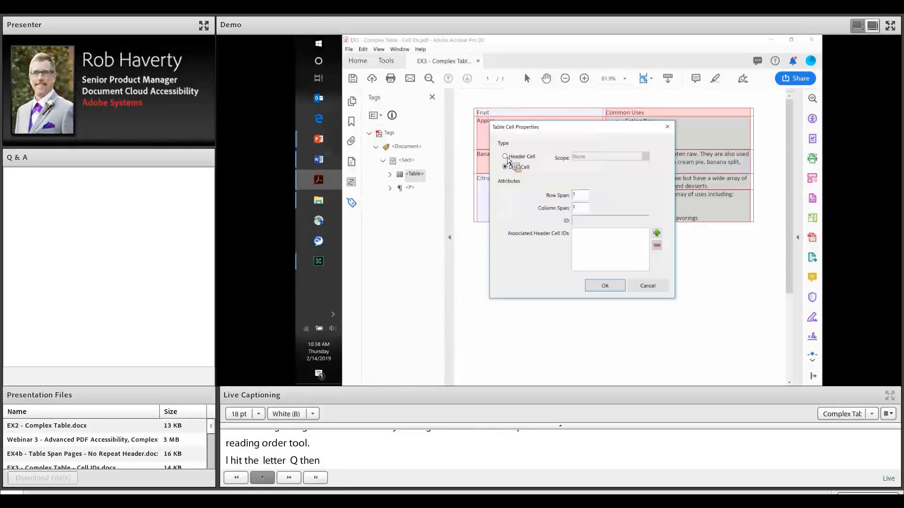
pyautogui.click(505, 156)
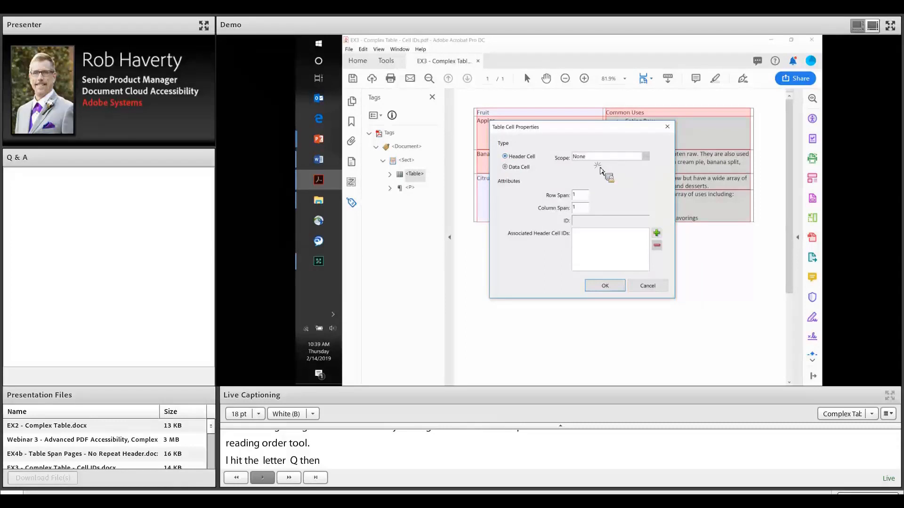
pyautogui.click(646, 157)
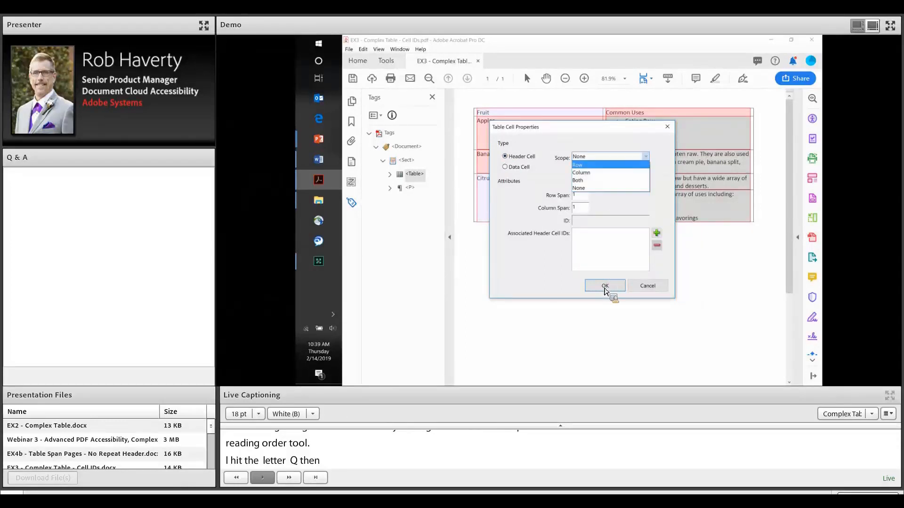
pyautogui.click(606, 164)
pyautogui.click(605, 286)
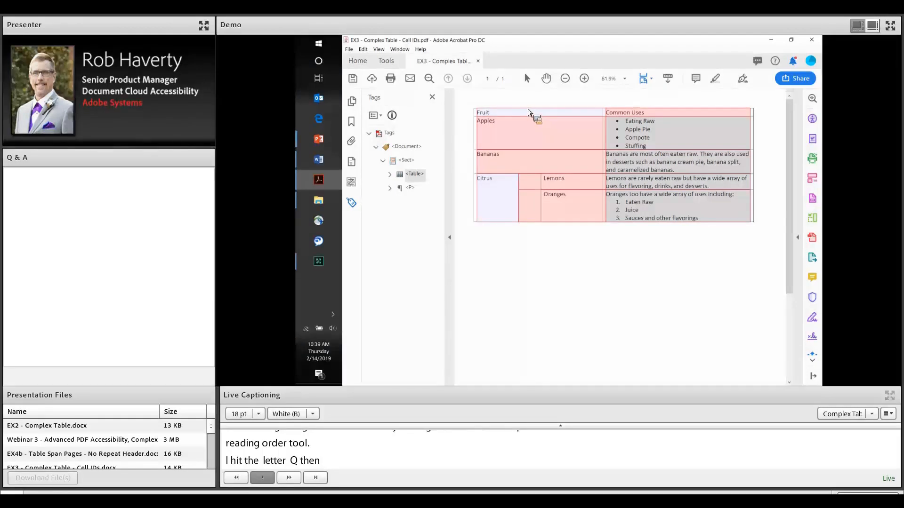
# Step: Set the scope of the Fruit header cell to Column in its table cell properties
pyautogui.click(530, 112)
pyautogui.hotkey('shift', 'F10')
pyautogui.press('Down')
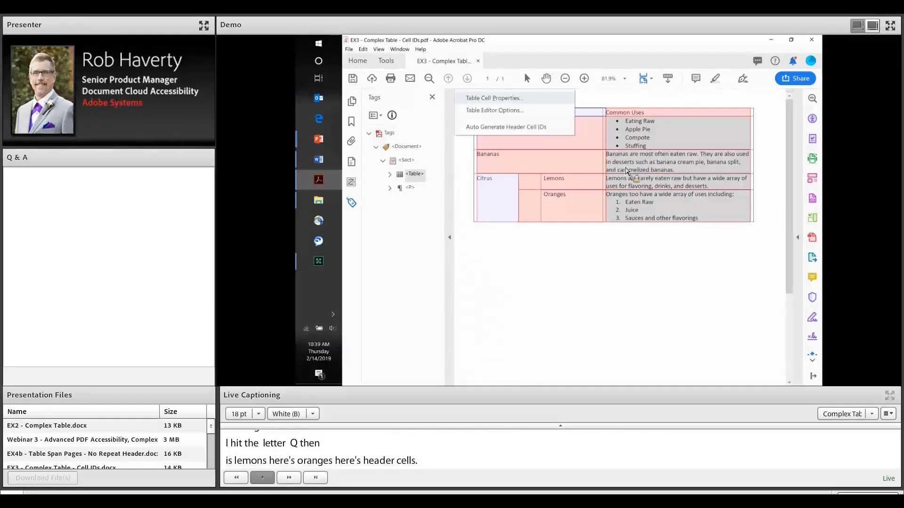
pyautogui.press('Return')
pyautogui.click(601, 157)
pyautogui.click(600, 183)
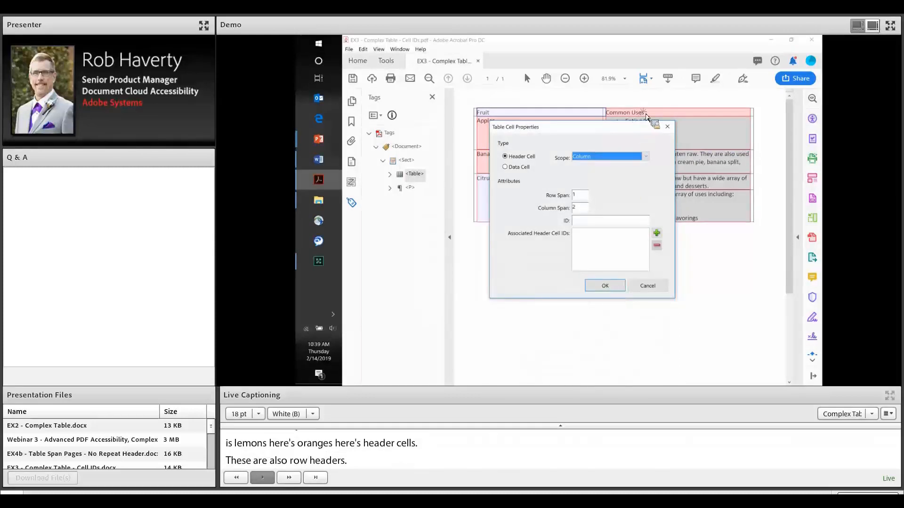
pyautogui.press('Return')
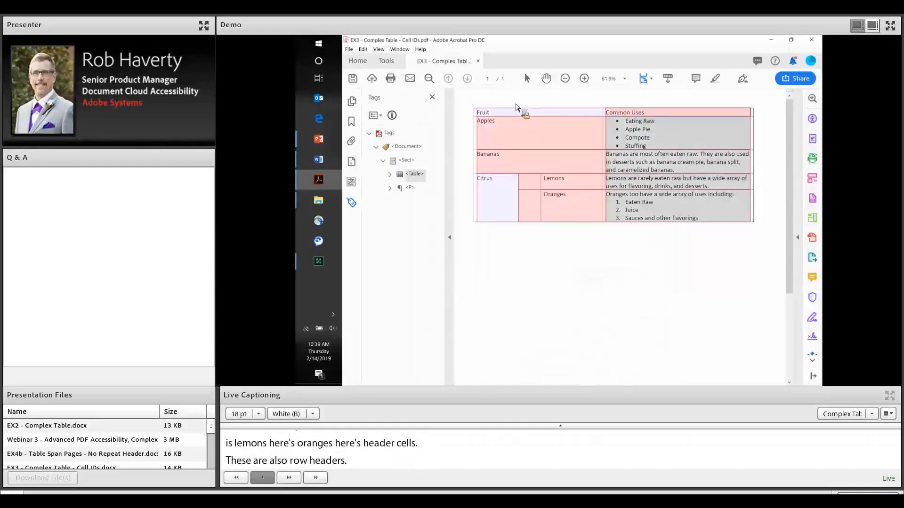
# Step: Set the Common Uses header cell's scope to Column and apply it
pyautogui.hotkey('shift', 'F10')
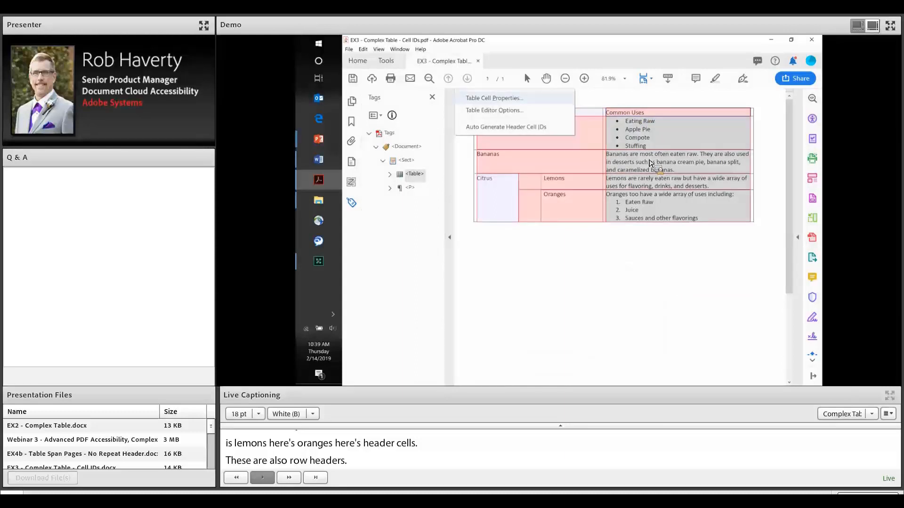
pyautogui.click(494, 98)
pyautogui.click(646, 156)
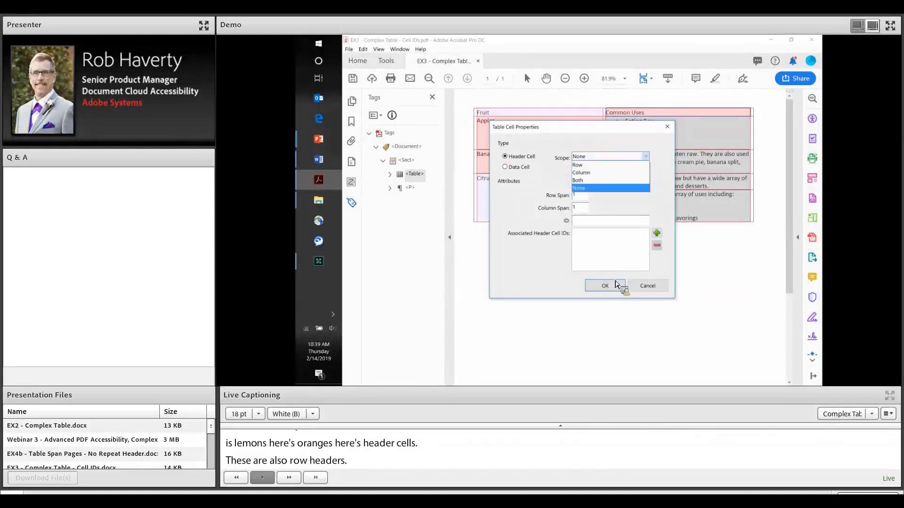
pyautogui.click(581, 173)
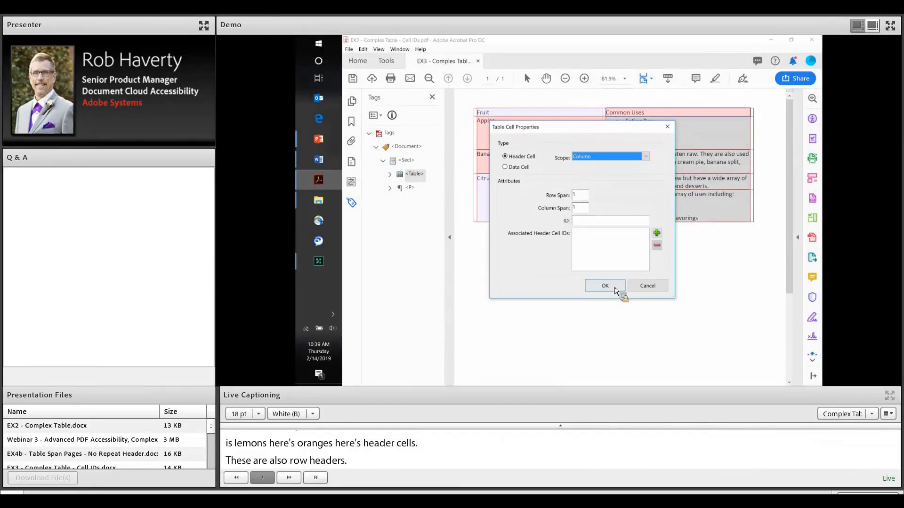
pyautogui.click(614, 288)
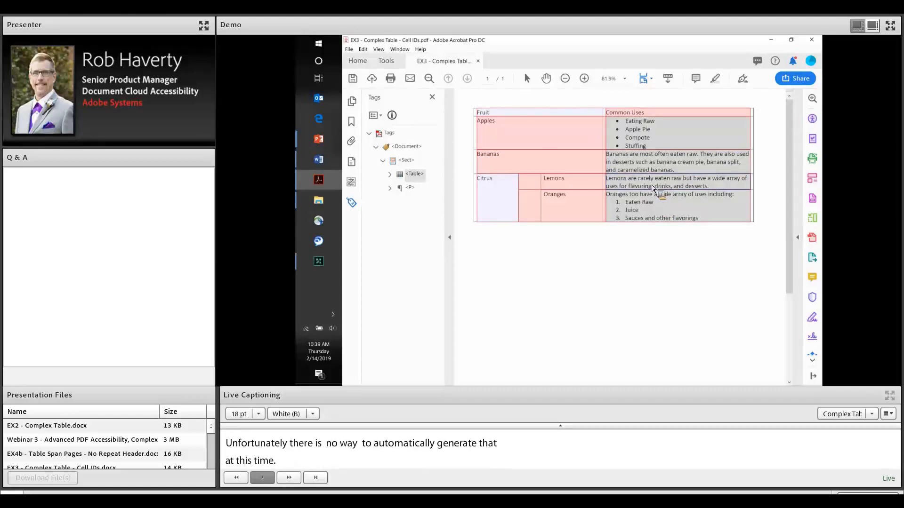
# Step: Start adding an associated header to the Lemons description data cell and auto-generate the missing header cell IDs
pyautogui.rightClick(511, 134)
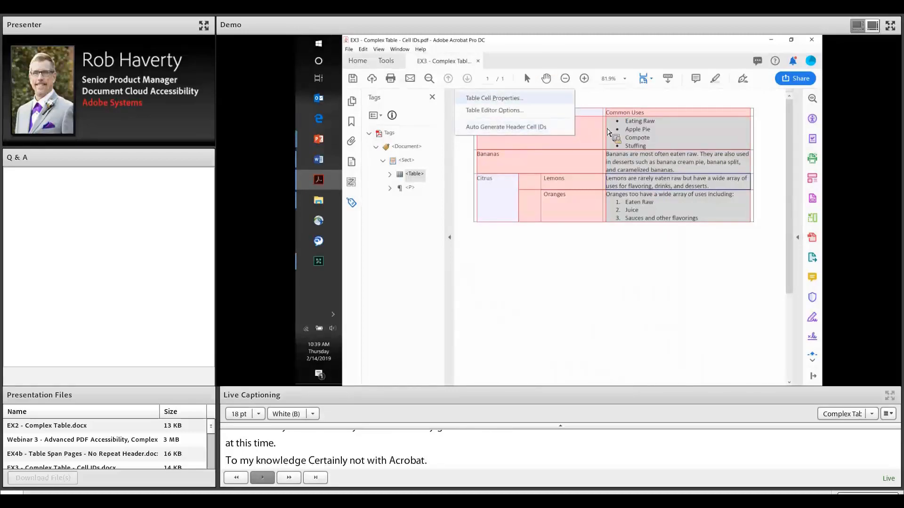
pyautogui.press('Return')
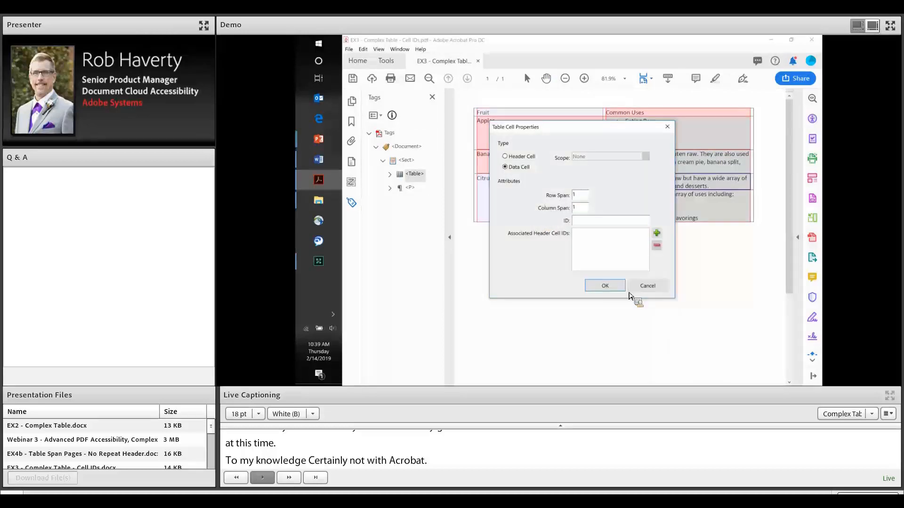
pyautogui.moveTo(549, 127)
pyautogui.mouseDown()
pyautogui.moveTo(497, 173)
pyautogui.moveTo(477, 218)
pyautogui.moveTo(488, 207)
pyautogui.mouseUp()
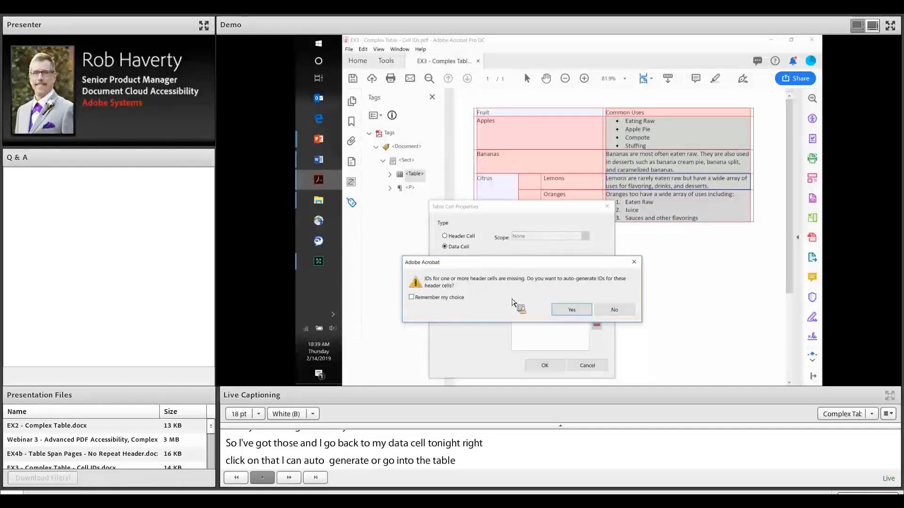
pyautogui.click(570, 311)
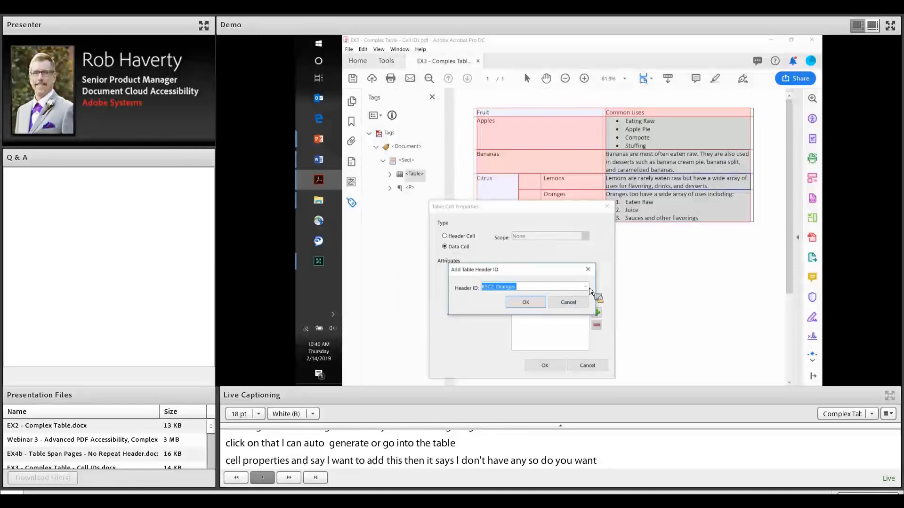
# Step: Examine the list of header IDs available for the Lemons description cell, then cancel without associating any
pyautogui.click(585, 287)
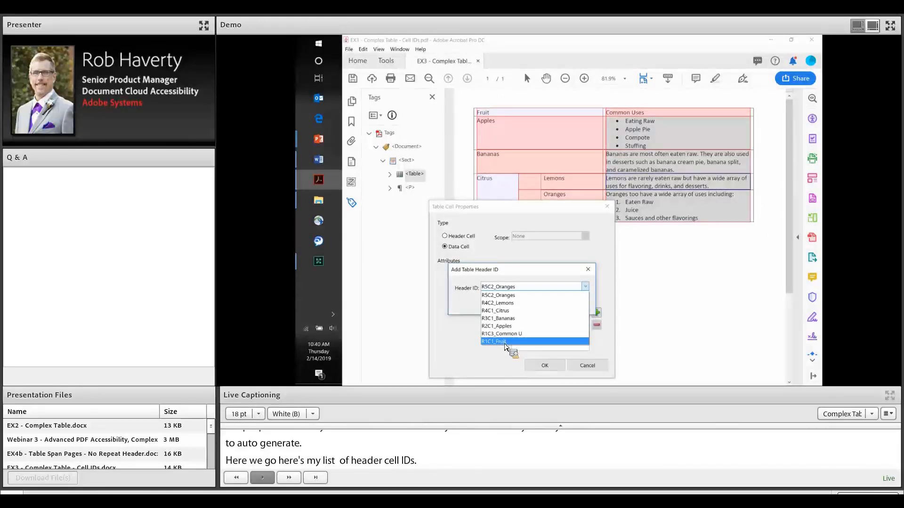
pyautogui.click(589, 273)
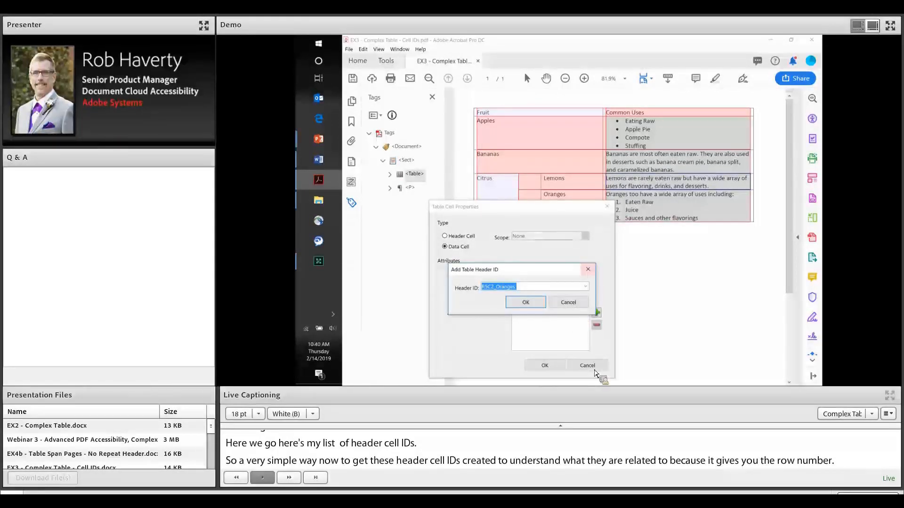
pyautogui.click(569, 302)
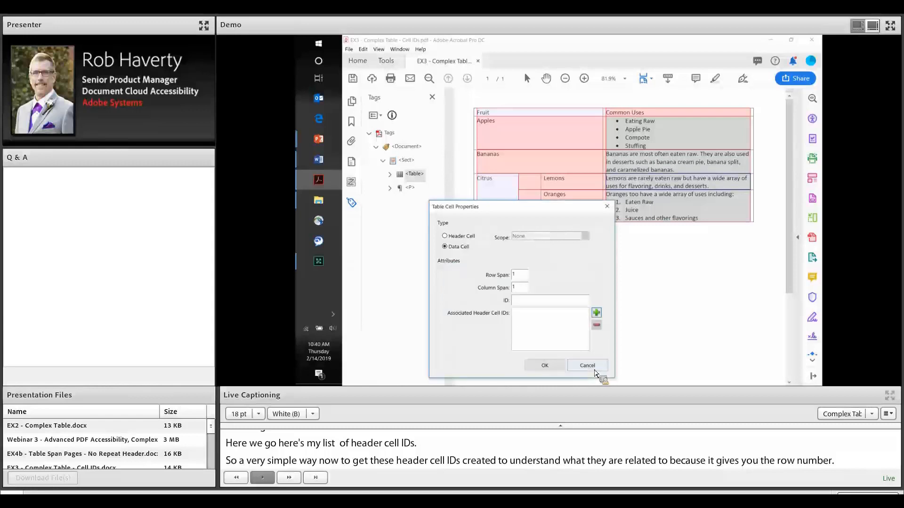
pyautogui.click(594, 370)
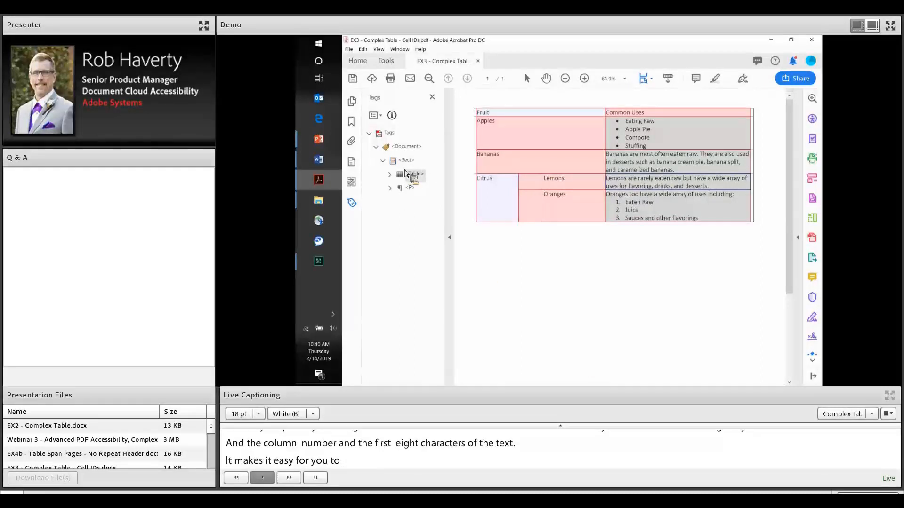
pyautogui.moveTo(419, 172); pyautogui.dragTo(434, 168)
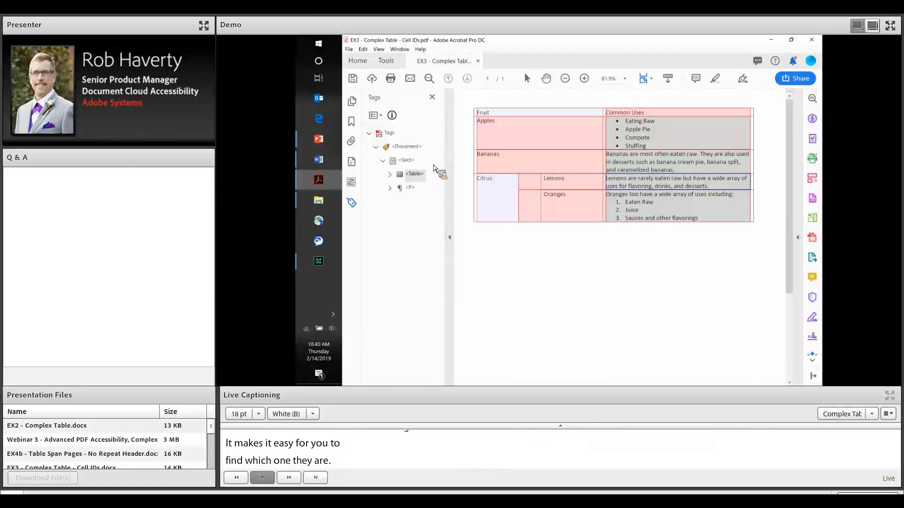
pyautogui.moveTo(433, 169); pyautogui.dragTo(402, 229)
pyautogui.moveTo(401, 229); pyautogui.dragTo(437, 142)
# Step: Save a copy of the PDF in the recent Webinar 3 folder as "EX3 - Complex Table - Cell IDs - delete"
pyautogui.click(349, 50)
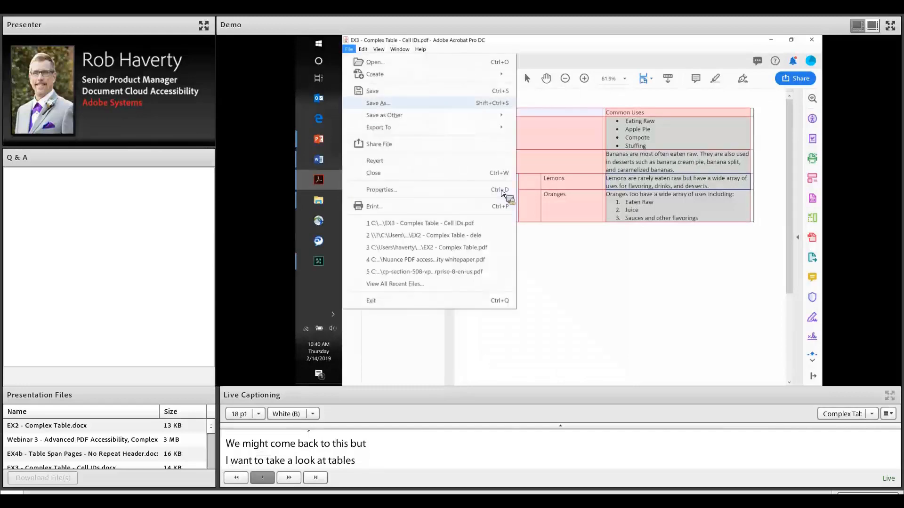
pyautogui.click(378, 103)
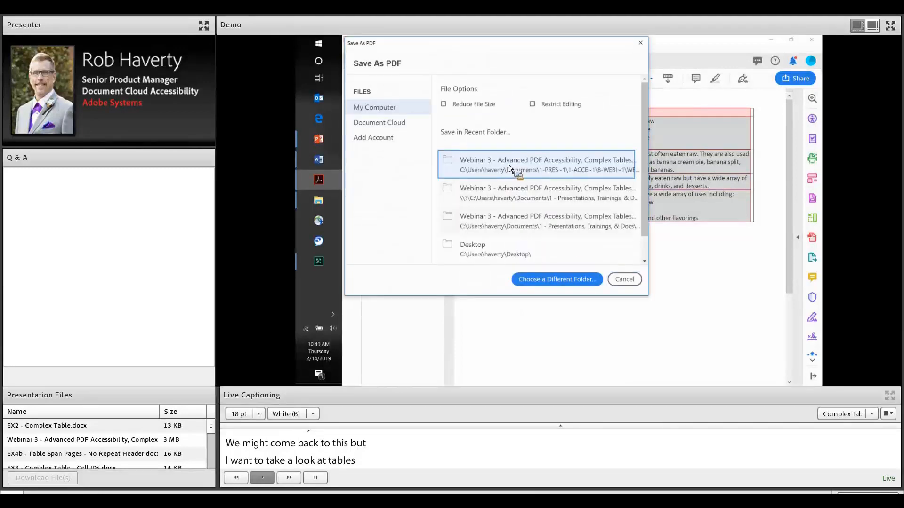
pyautogui.click(510, 168)
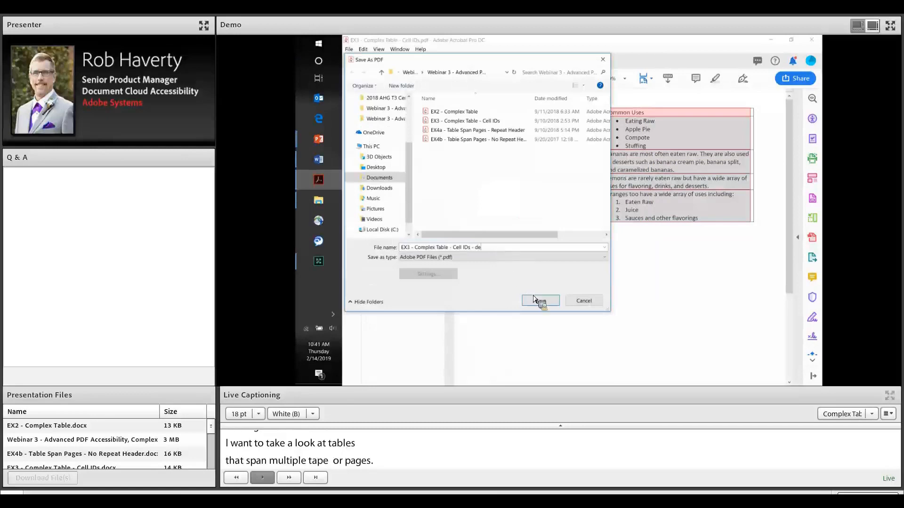
pyautogui.write('- delete')
pyautogui.press('Return')
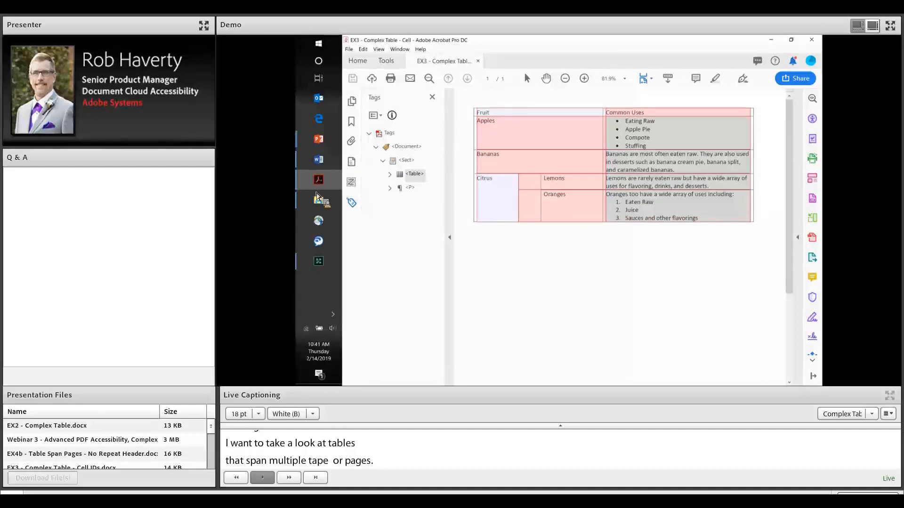
# Step: Switch to File Explorer and open the PDF "EX4a - Table Span Pages - Repeat Header"
pyautogui.hotkey('alt', 'Tab')
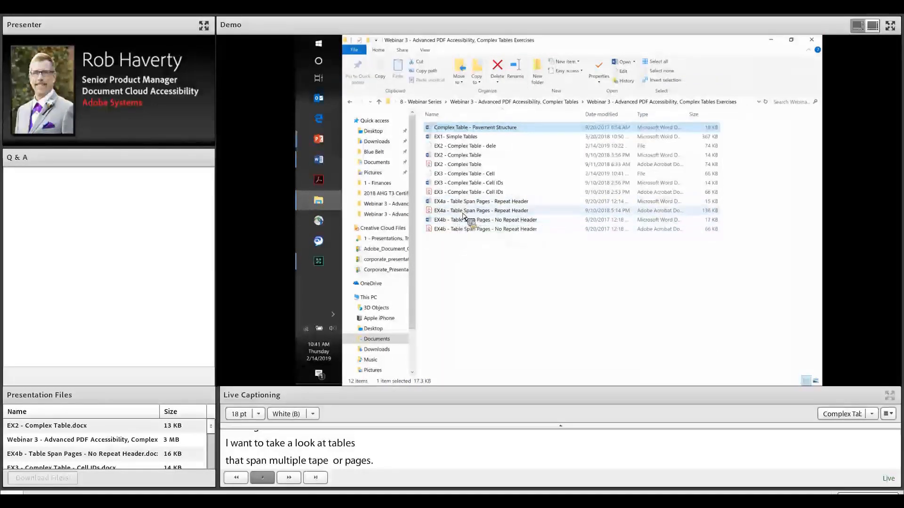
pyautogui.click(463, 212)
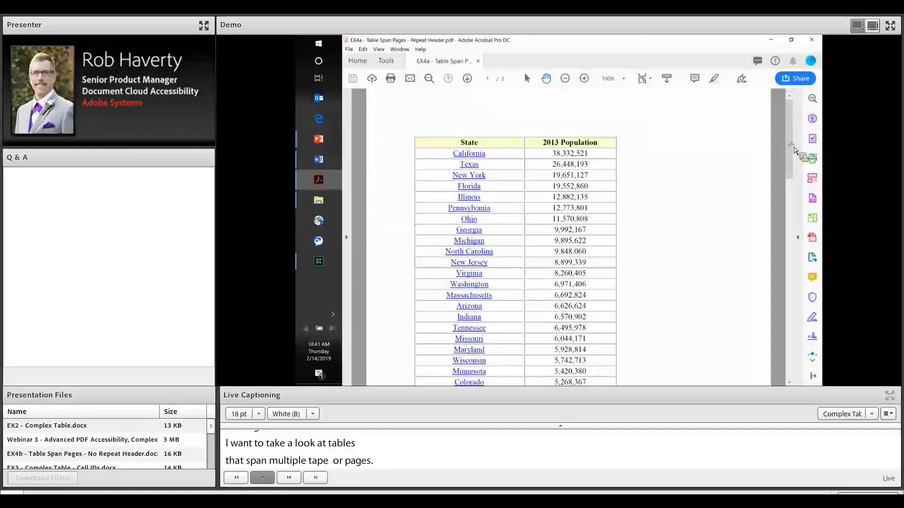
# Step: Examine how the State and 2013 Population table continues across both pages, including its header row on each page
pyautogui.scroll(-10, 795, 197)
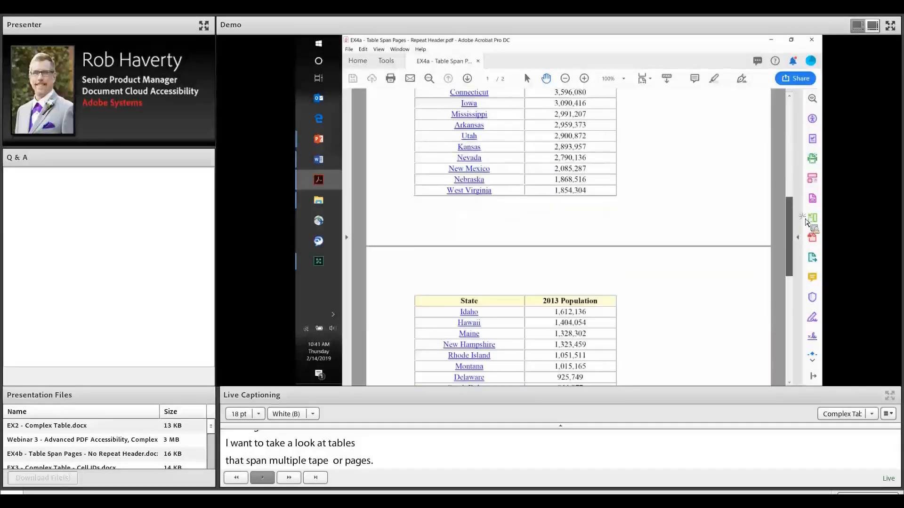
pyautogui.scroll(3, 806, 226)
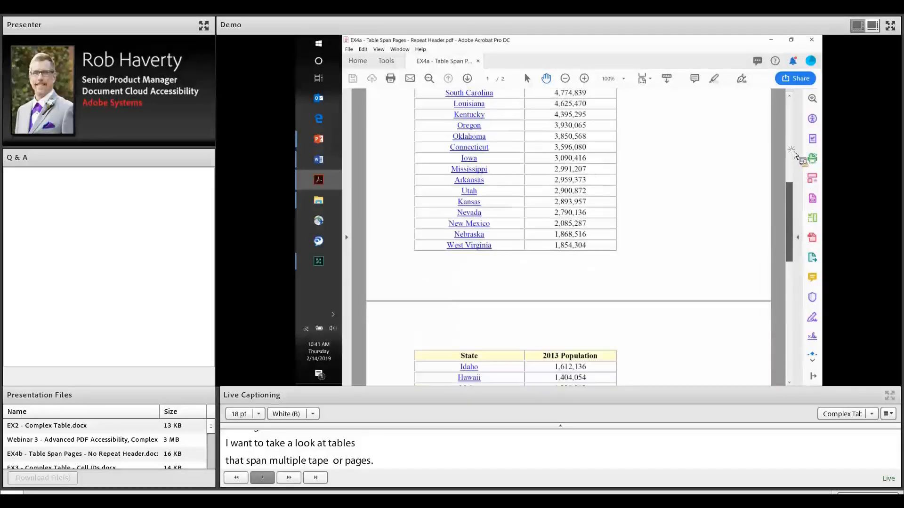
pyautogui.scroll(-3, 798, 157)
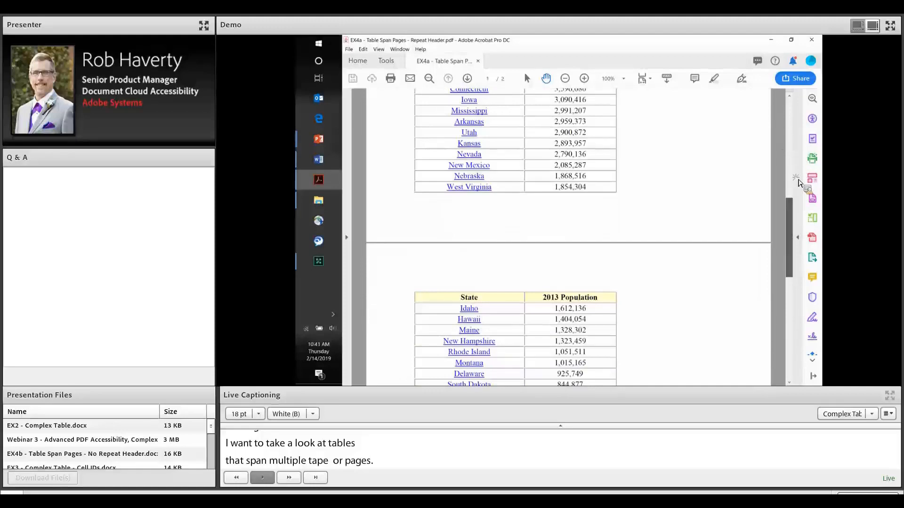
pyautogui.scroll(5, 806, 197)
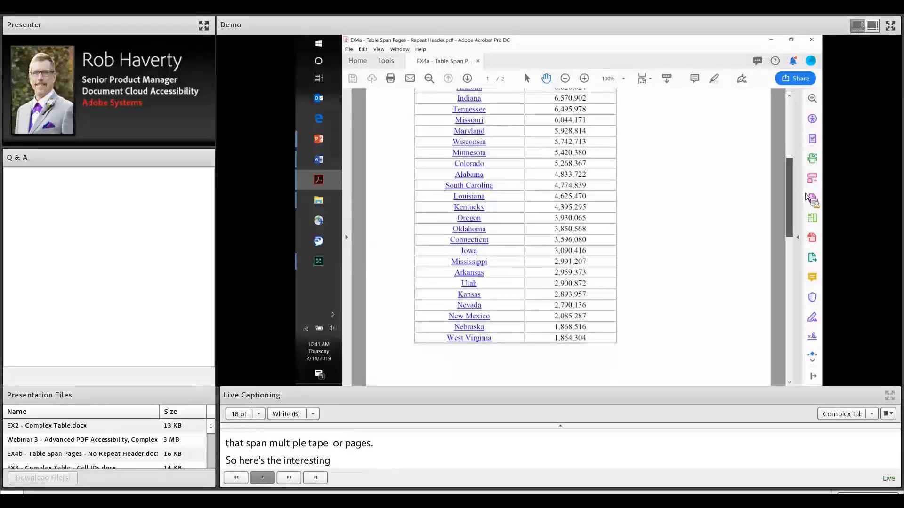
pyautogui.scroll(-1, 806, 197)
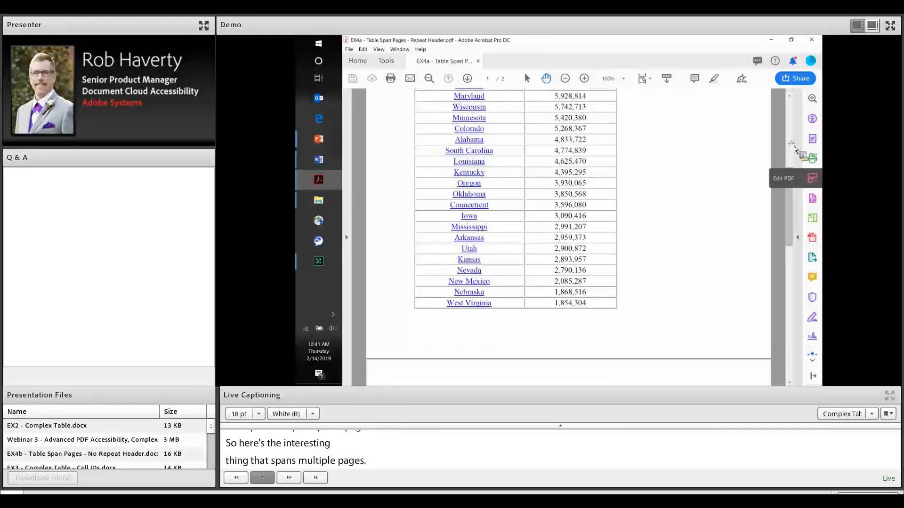
pyautogui.scroll(-1, 792, 146)
pyautogui.scroll(6, 792, 147)
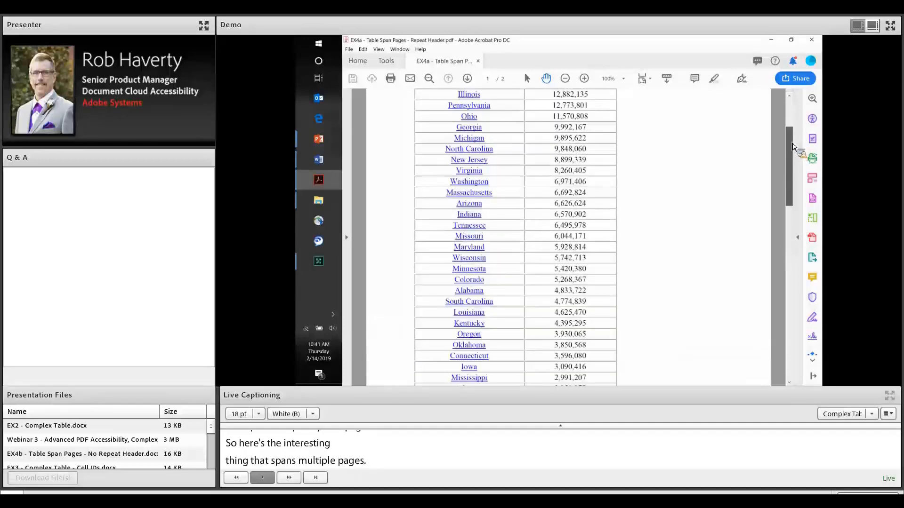
pyautogui.scroll(3, 792, 146)
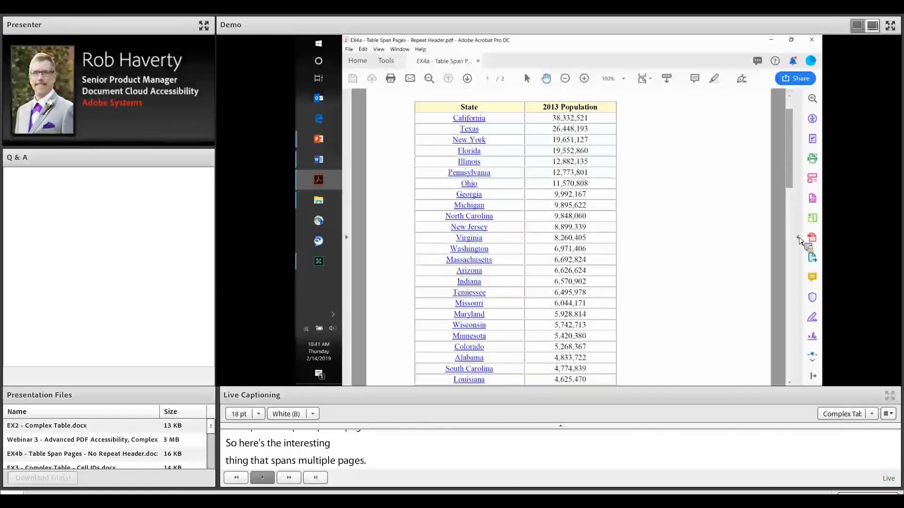
pyautogui.scroll(-5, 678, 245)
pyautogui.scroll(-3, 678, 245)
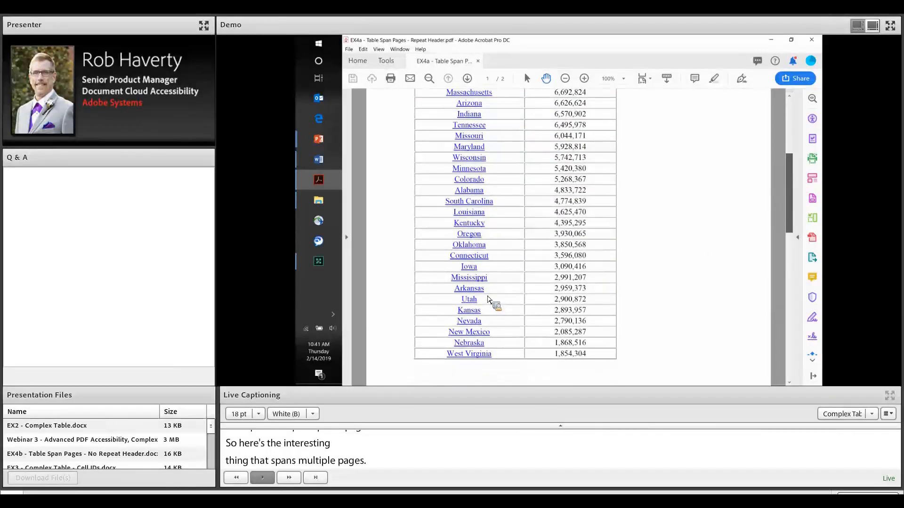
pyautogui.scroll(-9, 488, 299)
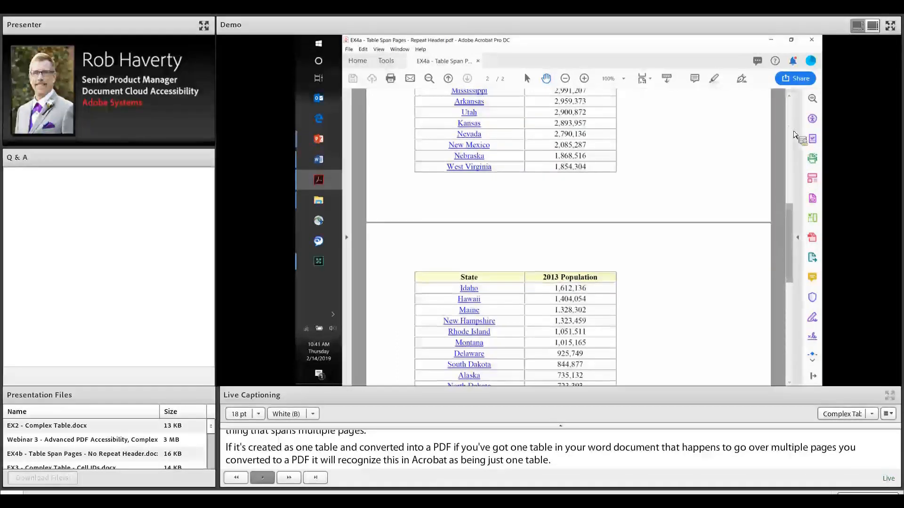
pyautogui.scroll(1, 496, 151)
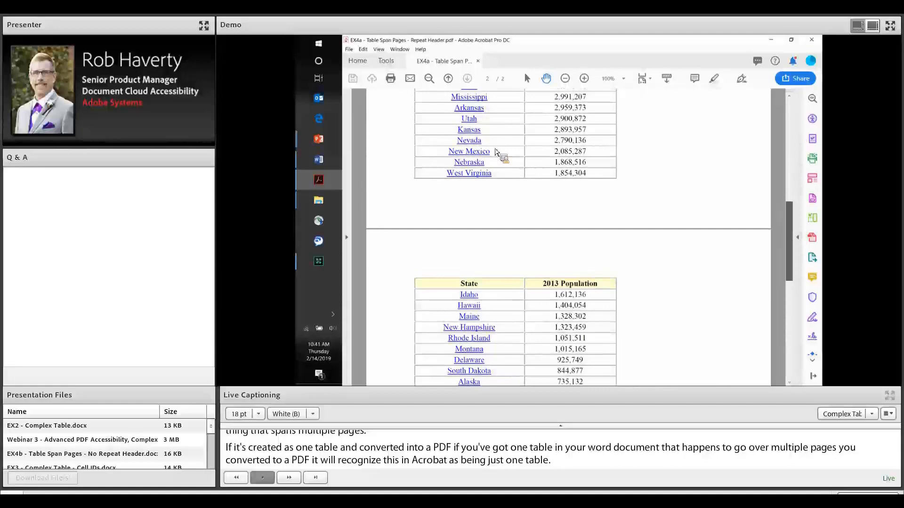
pyautogui.scroll(12, 496, 153)
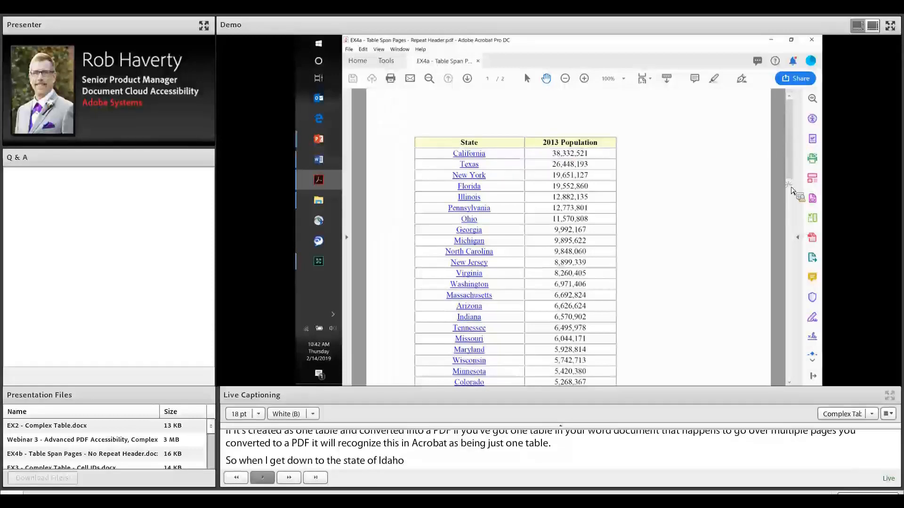
pyautogui.scroll(-5, 466, 265)
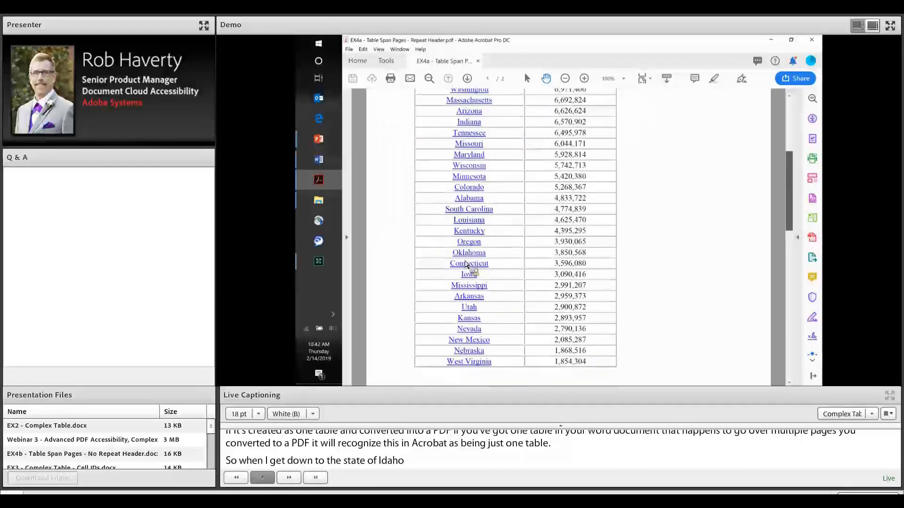
pyautogui.scroll(-1, 466, 265)
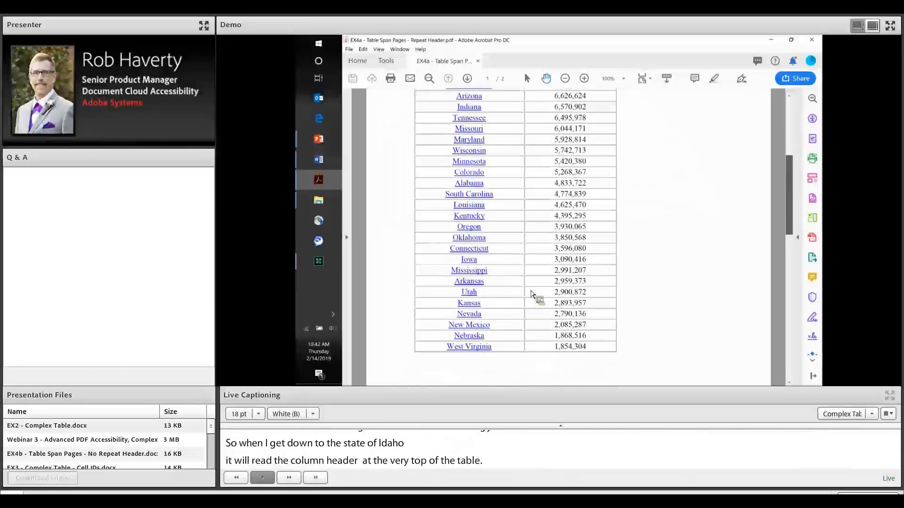
# Step: Compare the header row at the start of the table with the repeated header row above Idaho on page 2
pyautogui.scroll(-4, 531, 293)
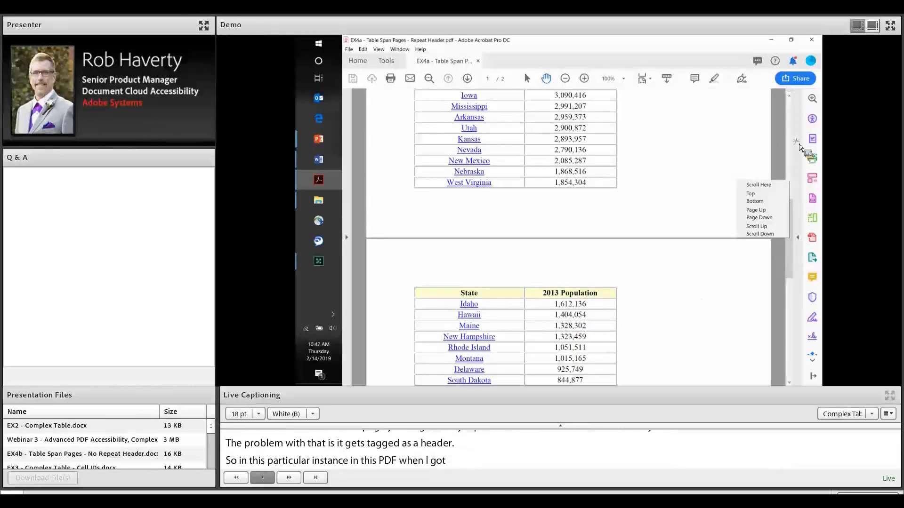
pyautogui.press('Escape')
pyautogui.scroll(10, 494, 135)
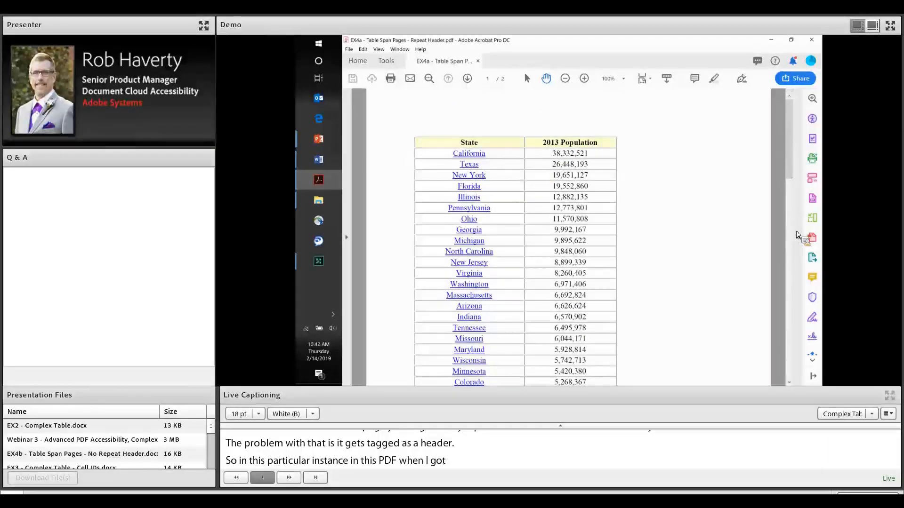
pyautogui.scroll(-8, 606, 236)
pyautogui.scroll(-3, 517, 257)
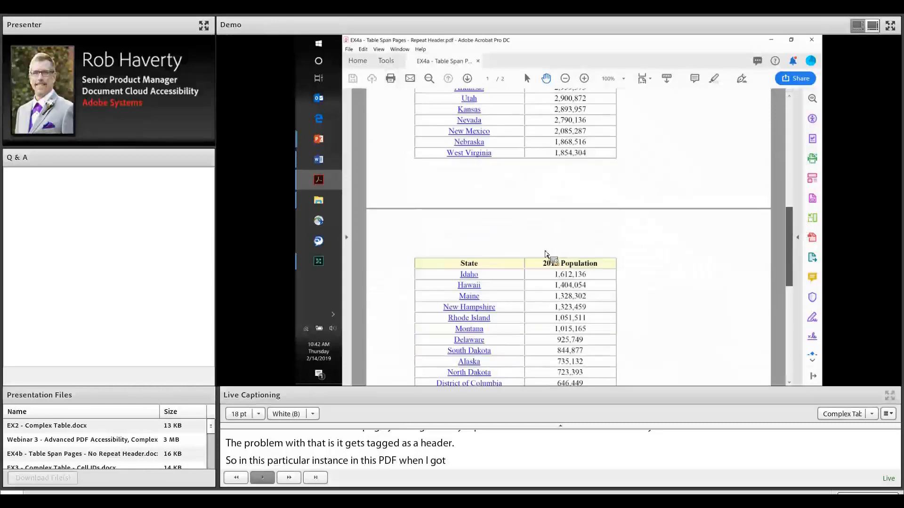
pyautogui.scroll(-1, 569, 237)
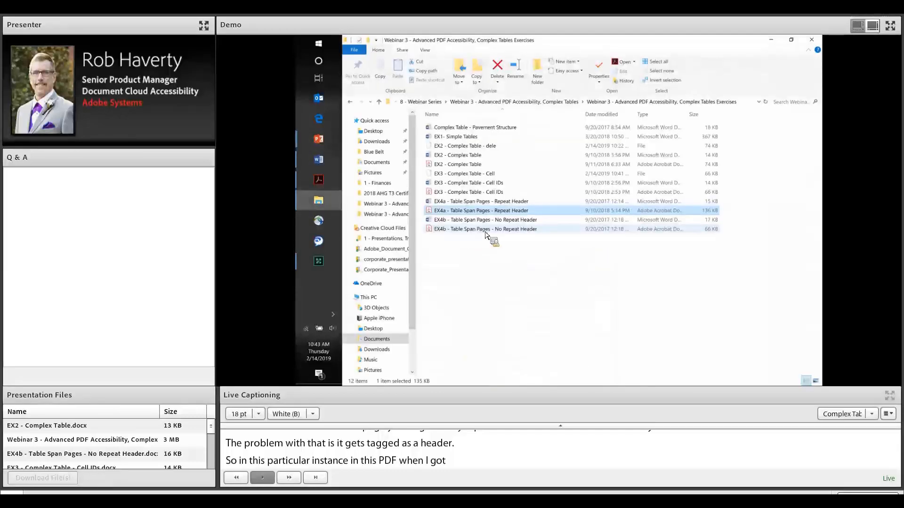
# Step: Close the EX4a PDF and open "EX4b - Table Span Pages - No Repeat Header" from File Explorer
pyautogui.doubleClick(484, 230)
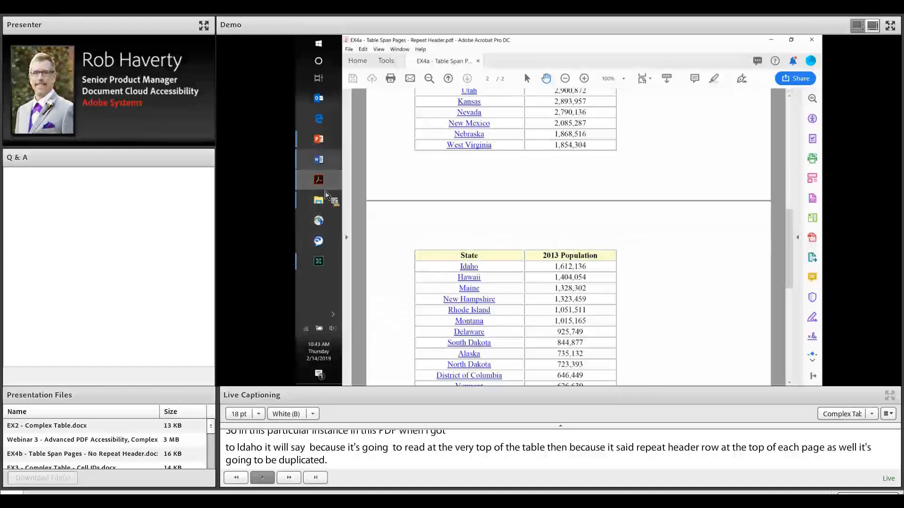
pyautogui.click(319, 160)
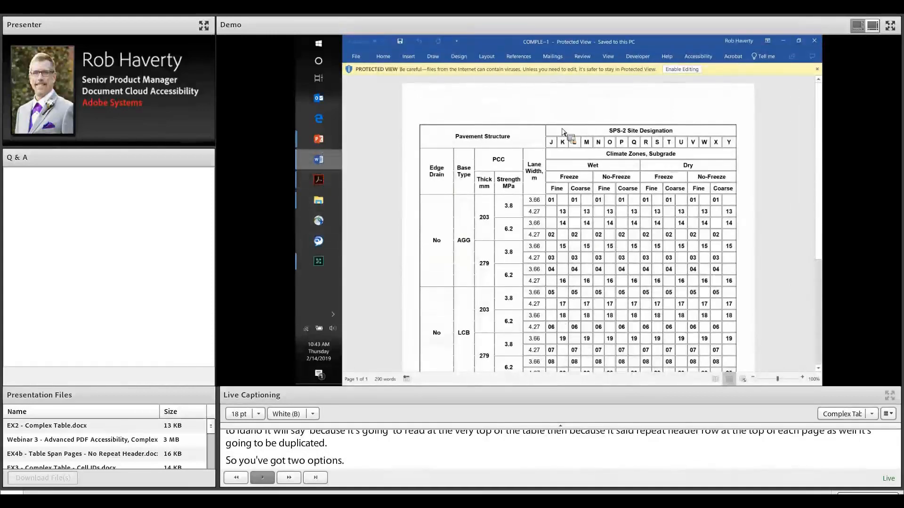
pyautogui.hotkey('alt', 'Tab')
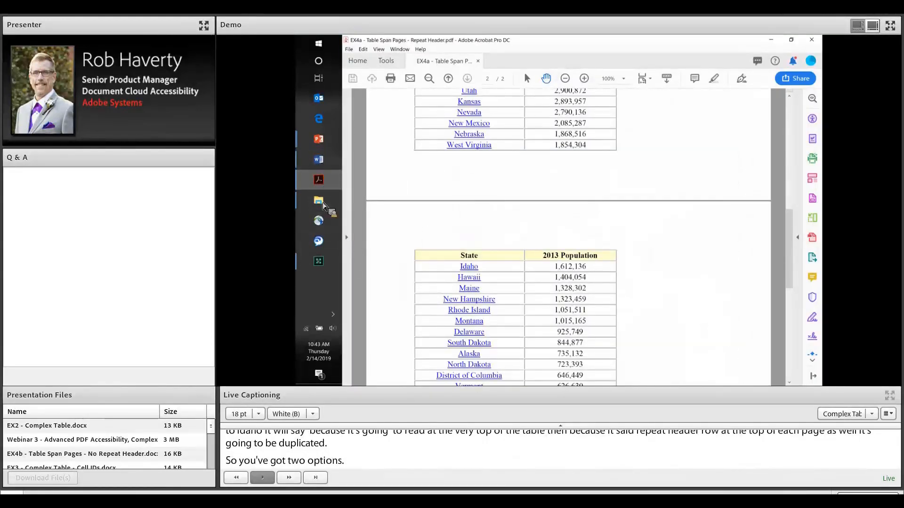
pyautogui.click(318, 201)
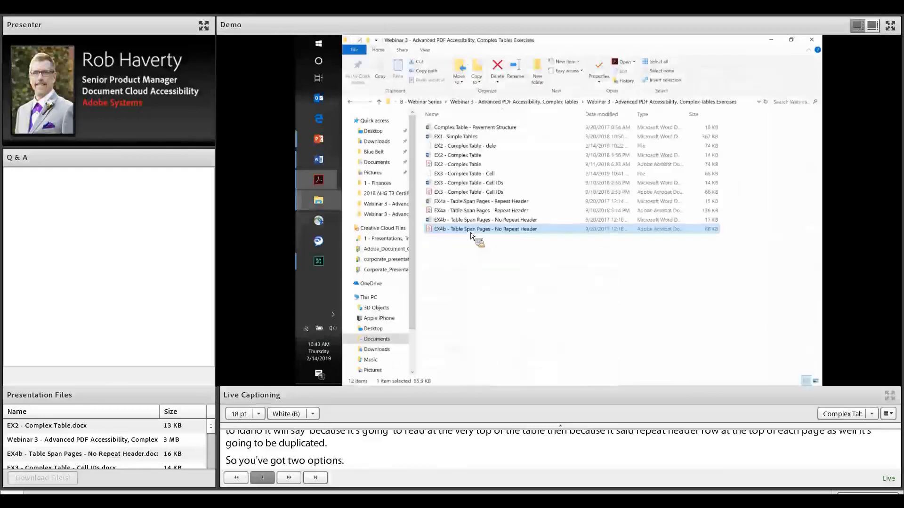
pyautogui.doubleClick(470, 232)
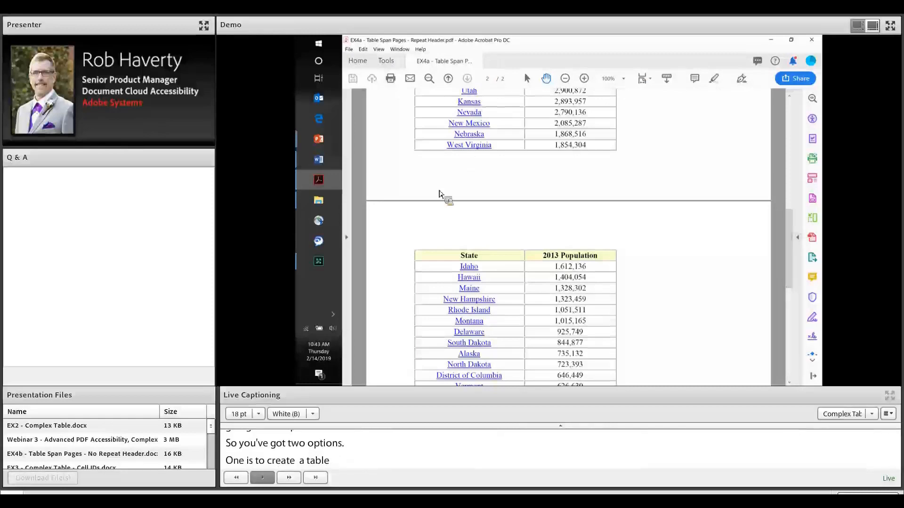
pyautogui.hotkey('ctrl', 'w')
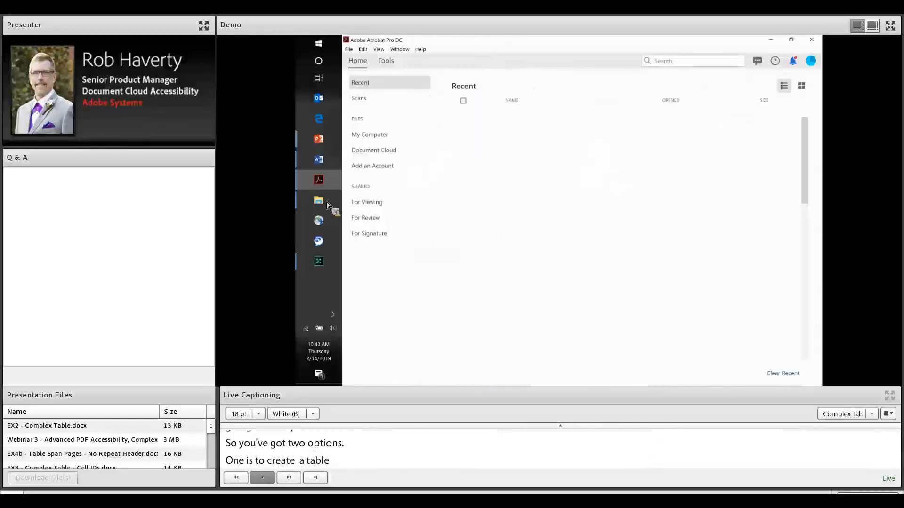
pyautogui.hotkey('alt', 'Tab')
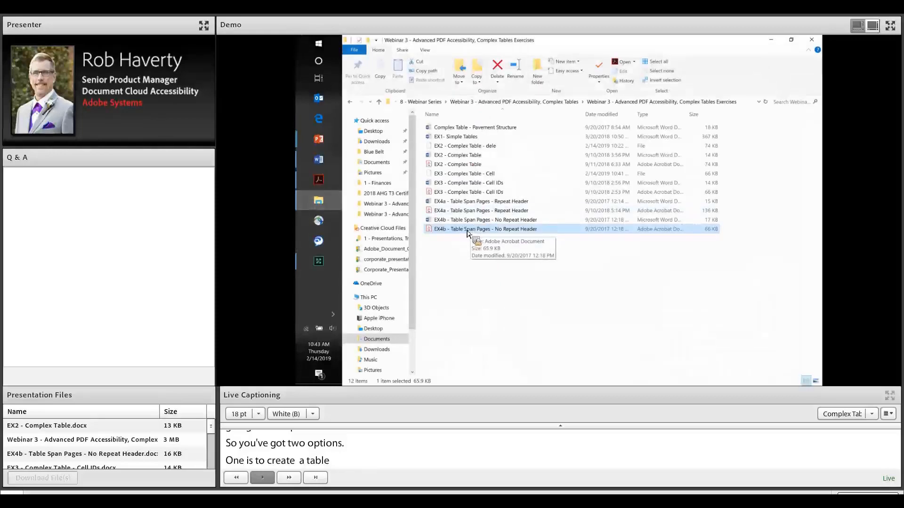
pyautogui.press('Return')
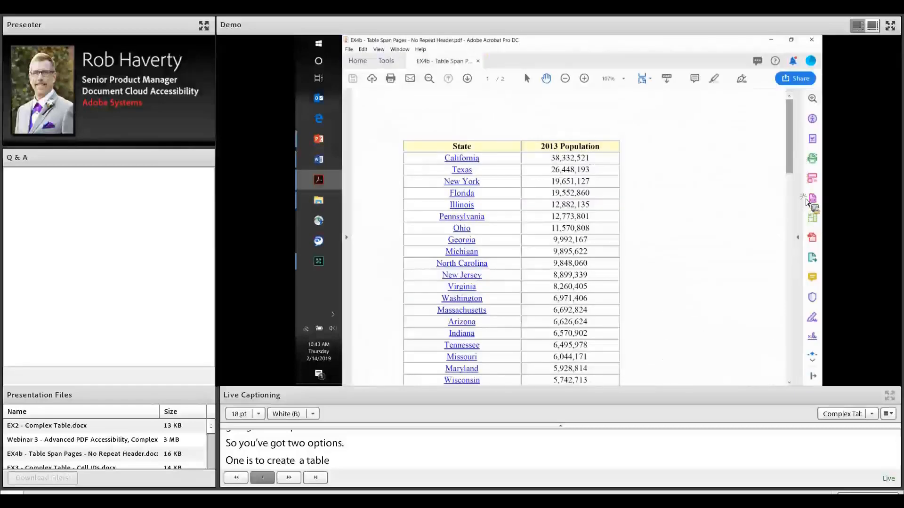
# Step: Examine how the EX4b table continues over the page break from West Virginia to Idaho, compared with its header row on page 1
pyautogui.scroll(-10, 801, 179)
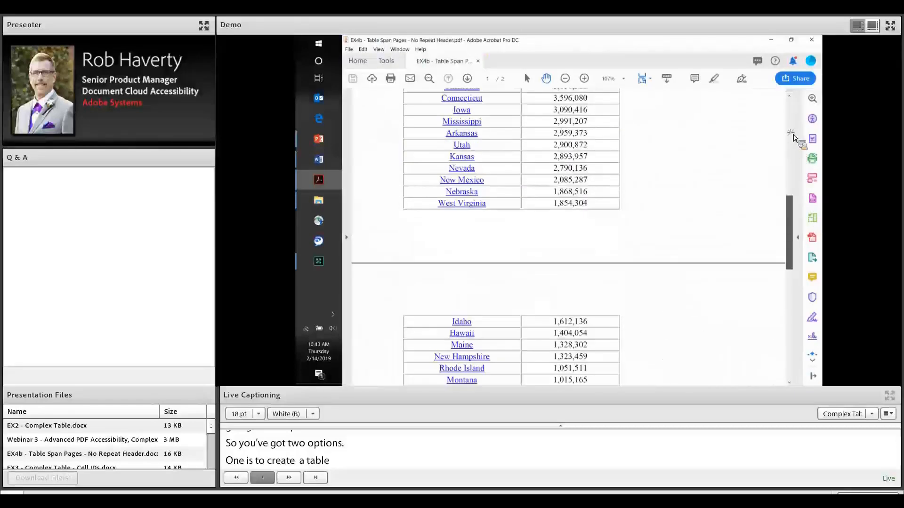
pyautogui.scroll(10, 794, 137)
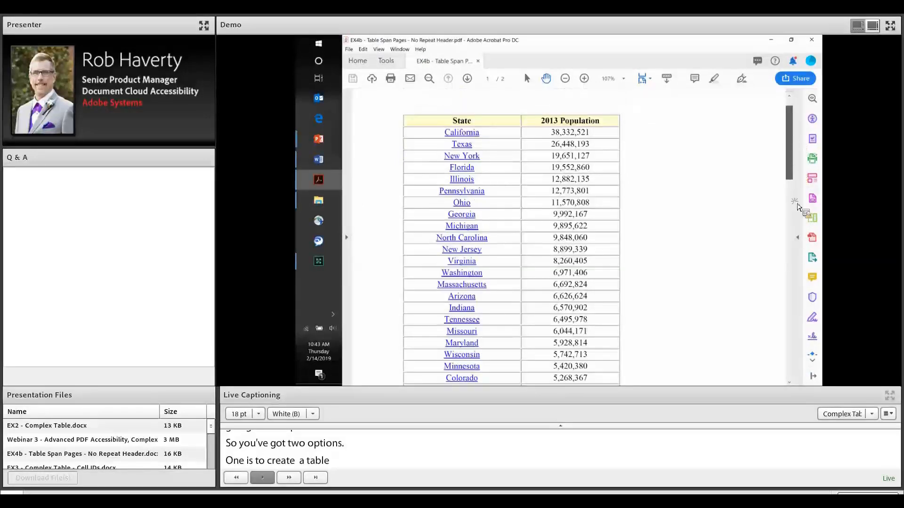
pyautogui.scroll(-5, 800, 235)
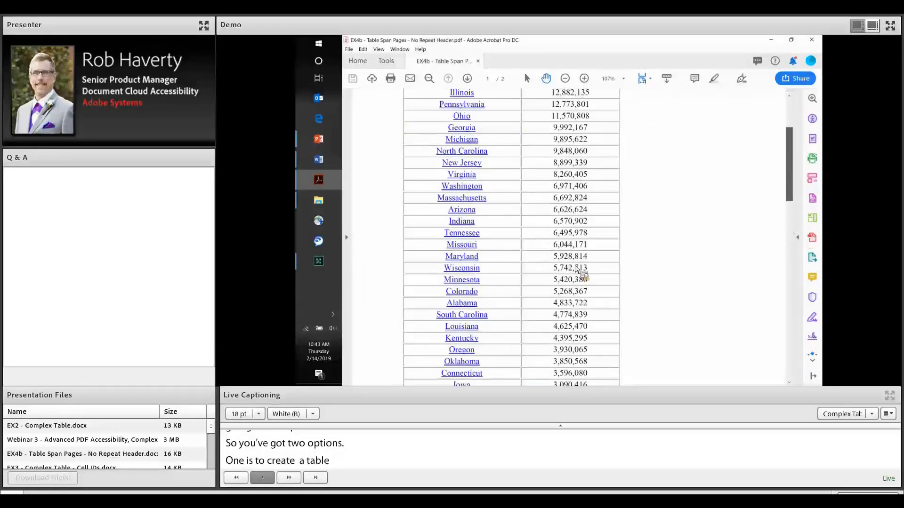
pyautogui.scroll(-5, 581, 272)
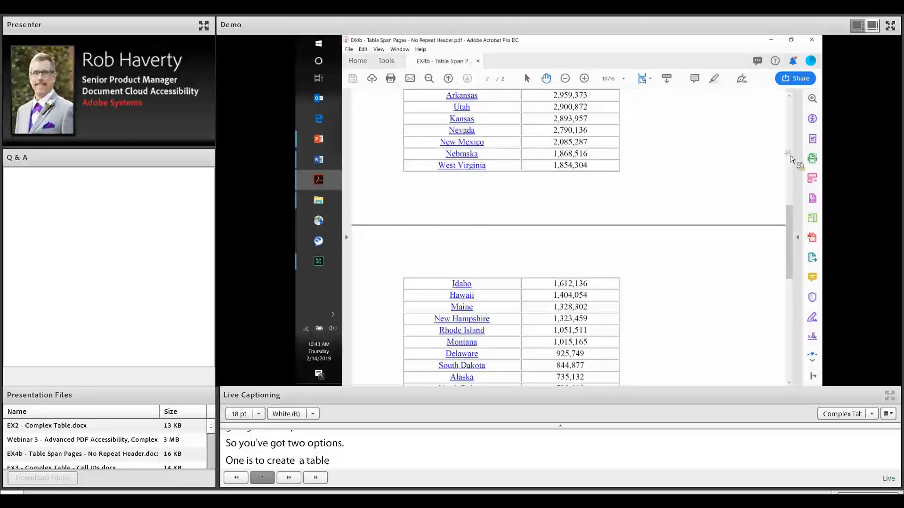
pyautogui.scroll(7, 791, 178)
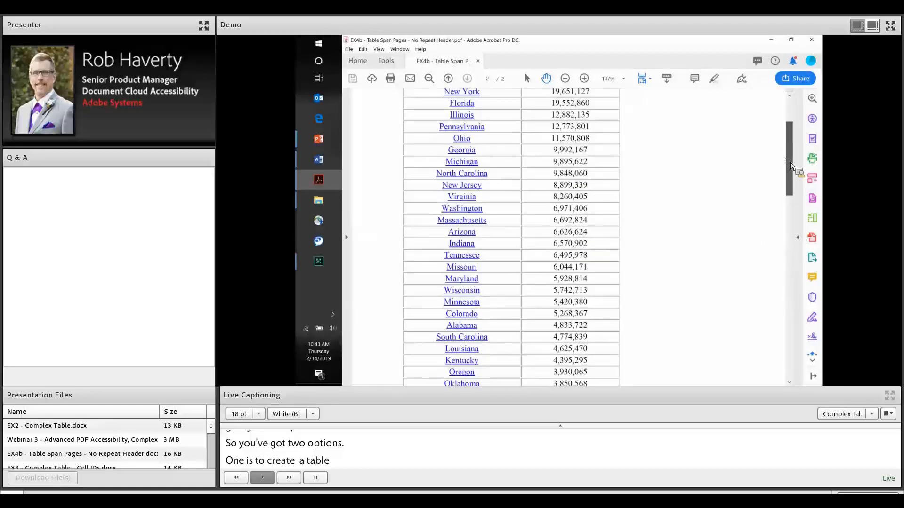
pyautogui.scroll(1, 792, 186)
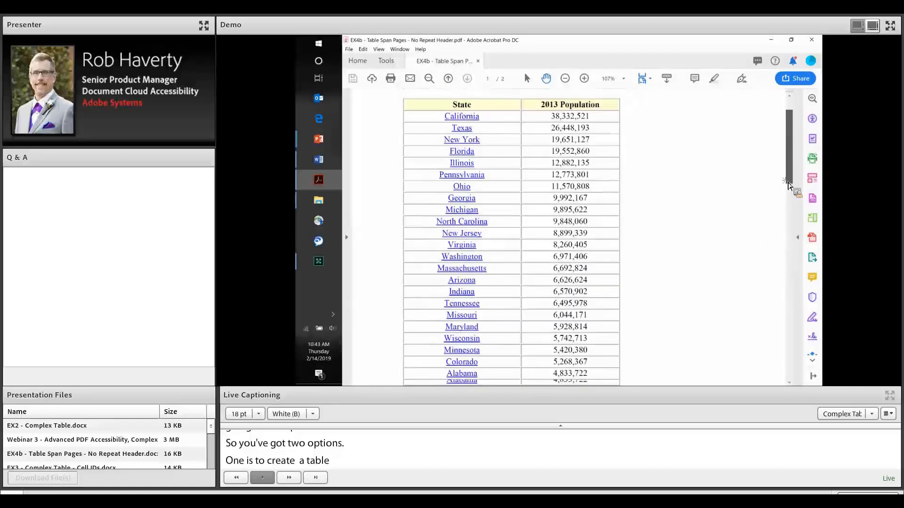
pyautogui.scroll(-15, 791, 268)
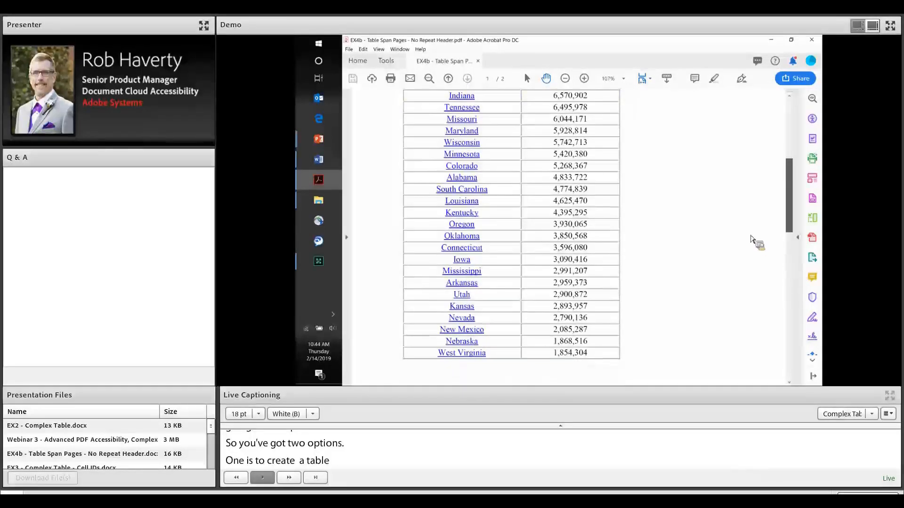
pyautogui.scroll(1, 521, 220)
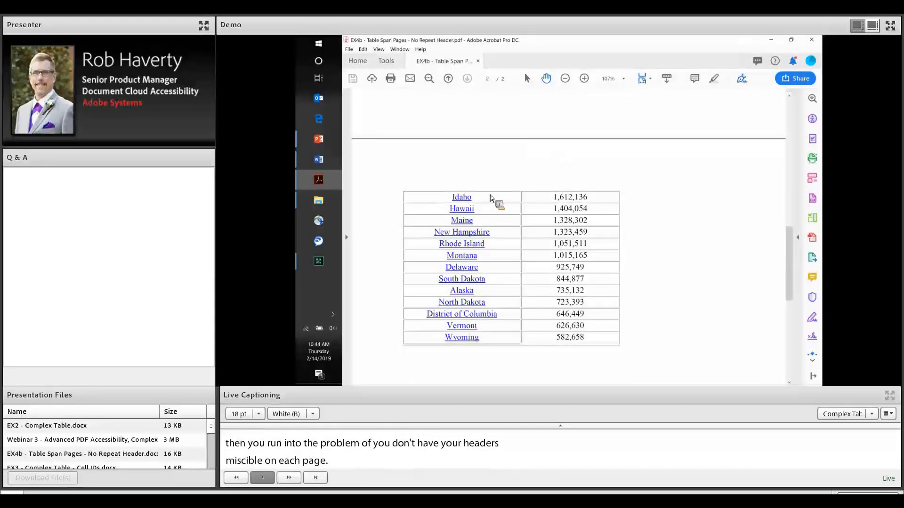
# Step: Close EX4b, return to the PDF "EX4a - Table Span Pages - Repeat Header", and go to the table header row on page 2
pyautogui.click(811, 40)
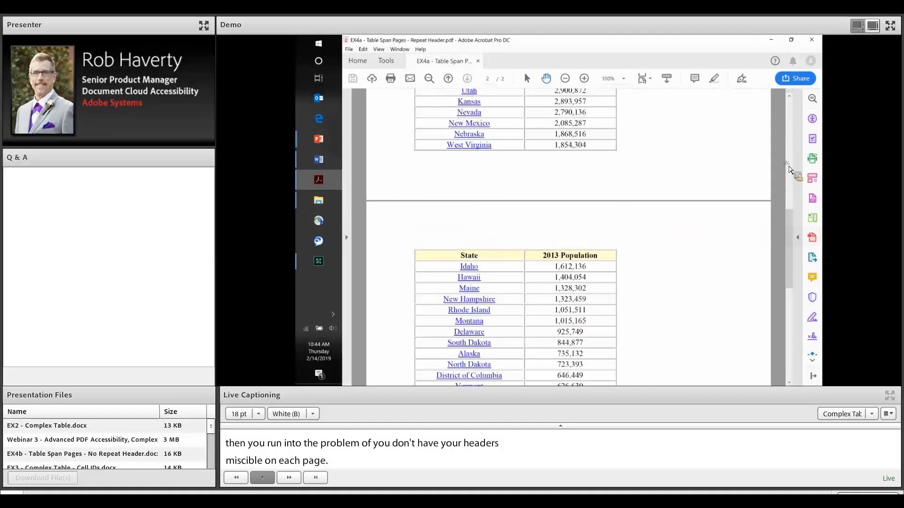
pyautogui.moveTo(790, 217); pyautogui.dragTo(795, 206)
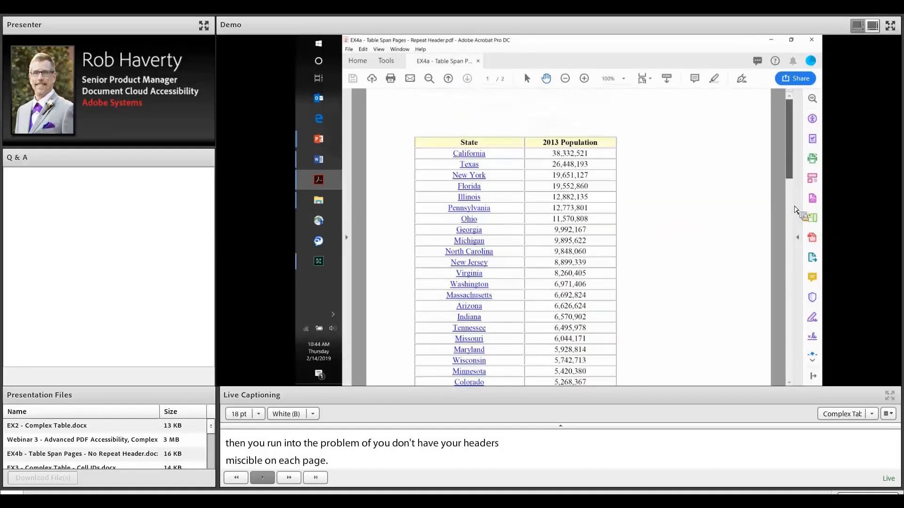
pyautogui.click(790, 207)
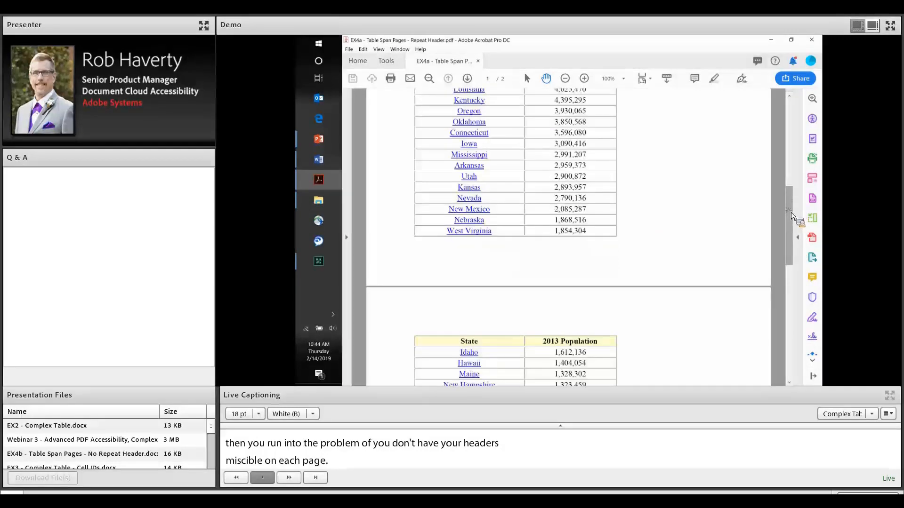
pyautogui.scroll(-3, 448, 198)
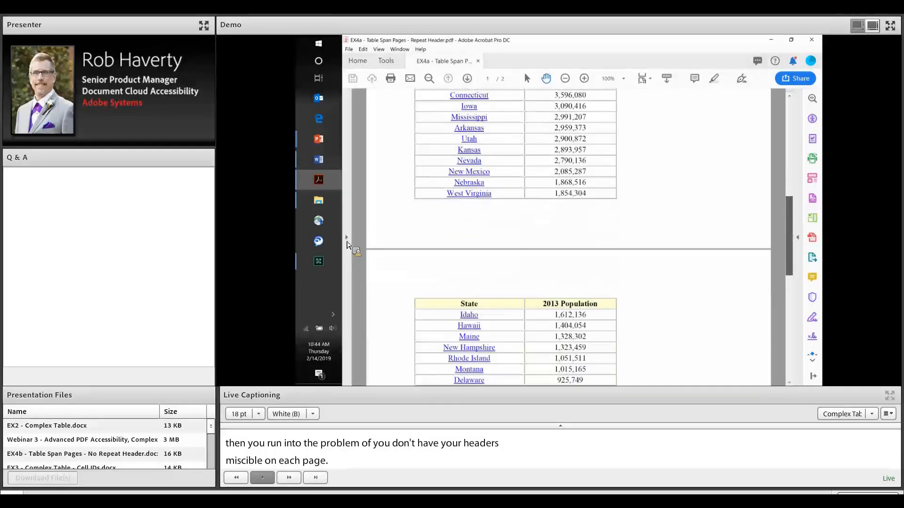
pyautogui.scroll(-2, 353, 232)
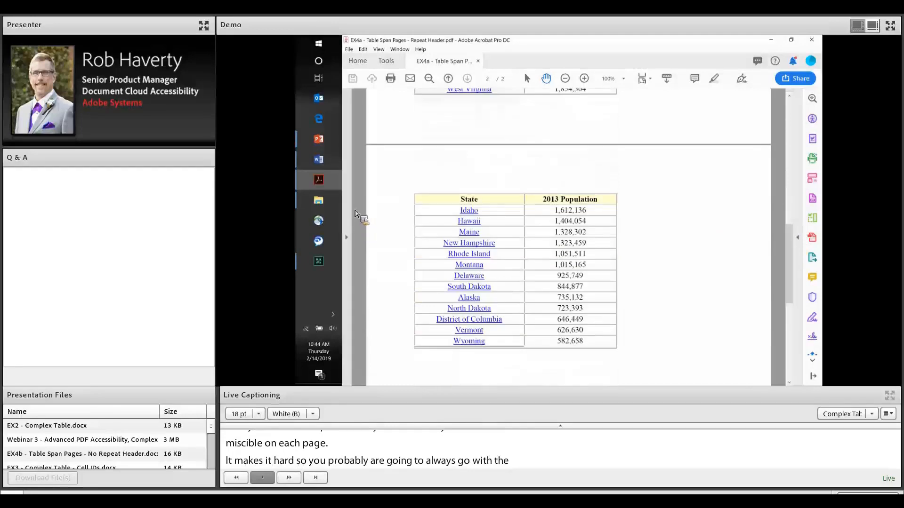
# Step: Show the document's tag tree and select the <P> tag that follows the table tag
pyautogui.click(347, 237)
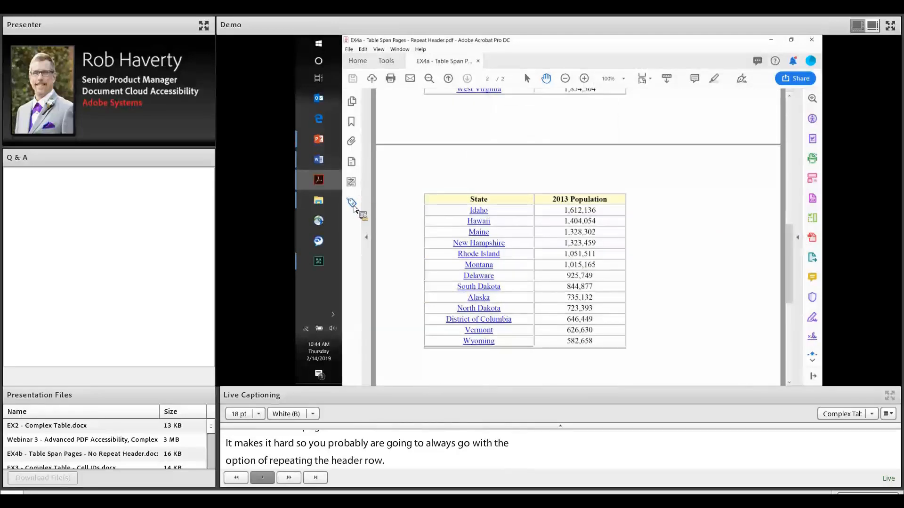
pyautogui.click(352, 202)
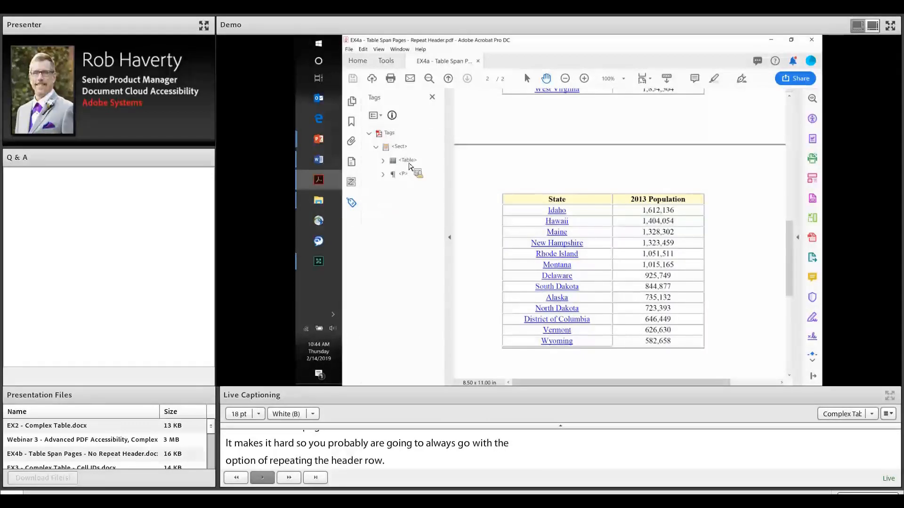
pyautogui.moveTo(408, 165); pyautogui.dragTo(382, 198)
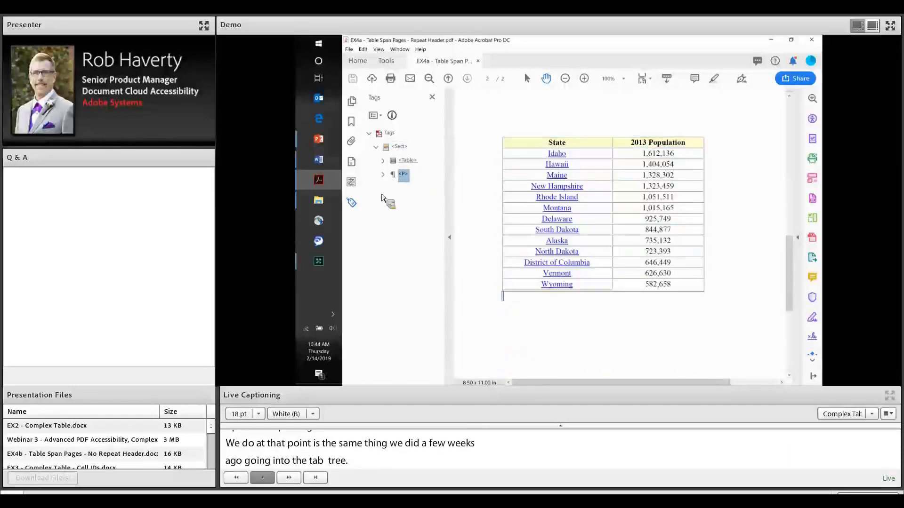
# Step: Open the Reading Order tool from the tag tree, move its dialog aside to view the numbered page content, and close it
pyautogui.rightClick(385, 259)
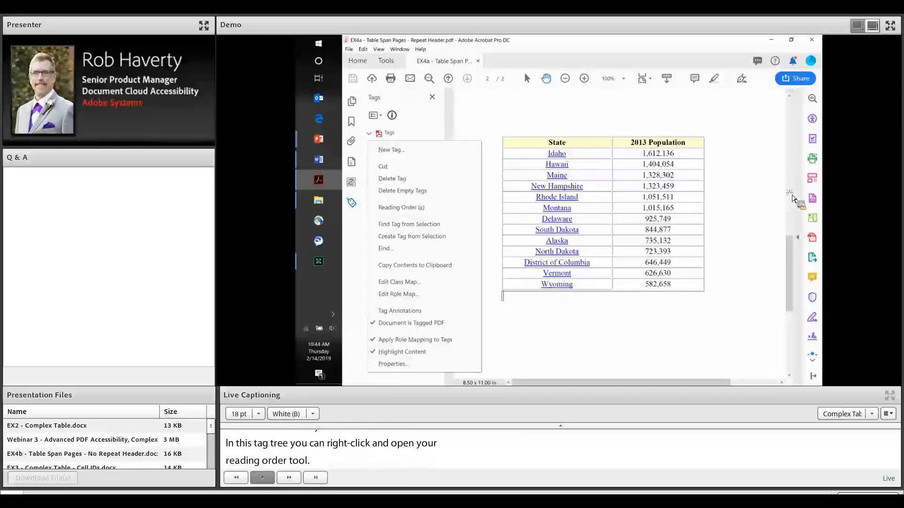
pyautogui.click(409, 224)
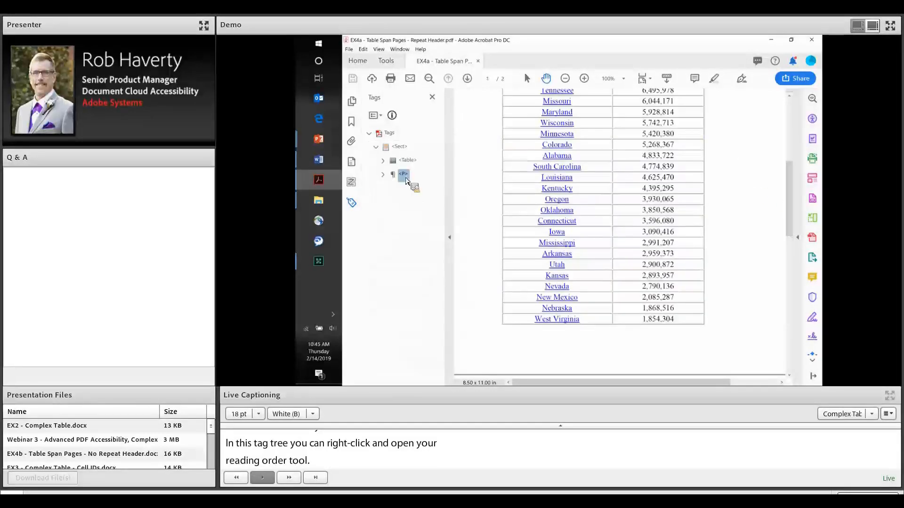
pyautogui.rightClick(401, 214)
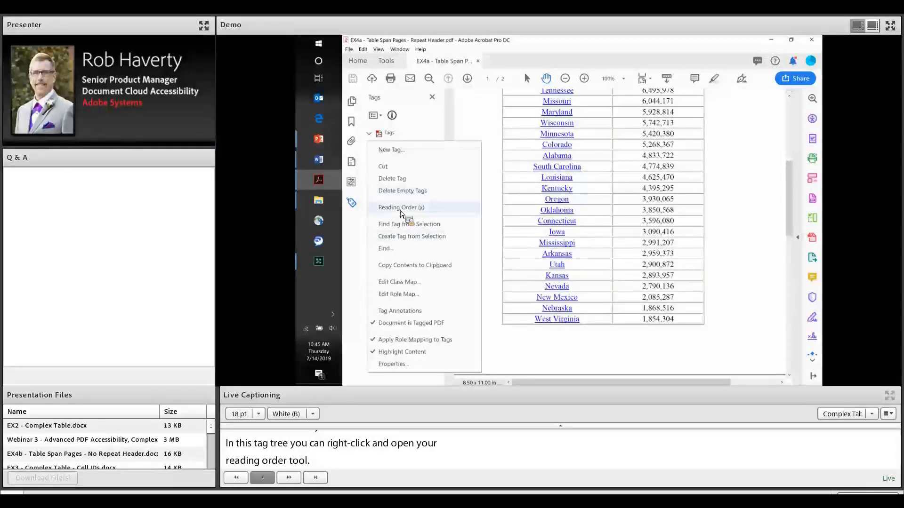
pyautogui.click(468, 203)
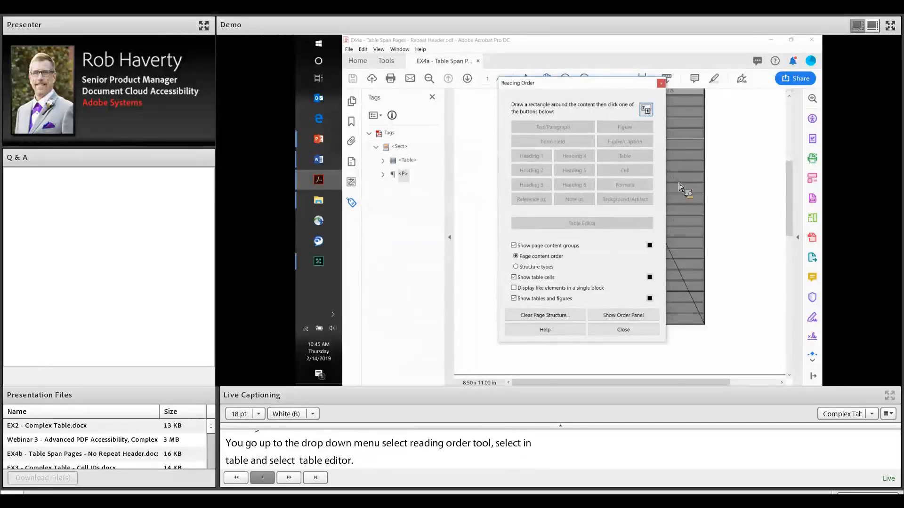
pyautogui.moveTo(582, 84)
pyautogui.mouseDown()
pyautogui.moveTo(645, 105)
pyautogui.moveTo(705, 146)
pyautogui.moveTo(683, 181)
pyautogui.mouseUp()
pyautogui.click(789, 179)
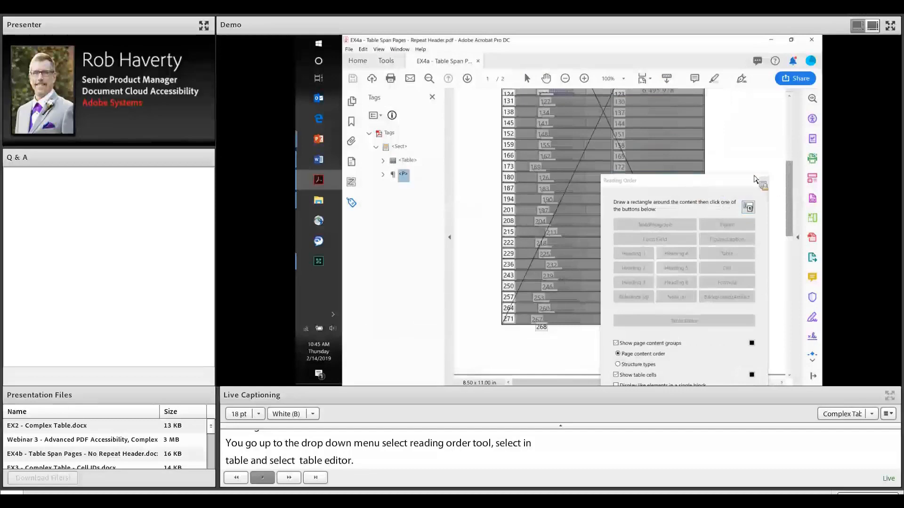
# Step: Close the Reading Order dialog, go to page 2, reopen Reading Order there and move its dialog clear of the repeated header row
pyautogui.rightClick(790, 178)
pyautogui.click(766, 185)
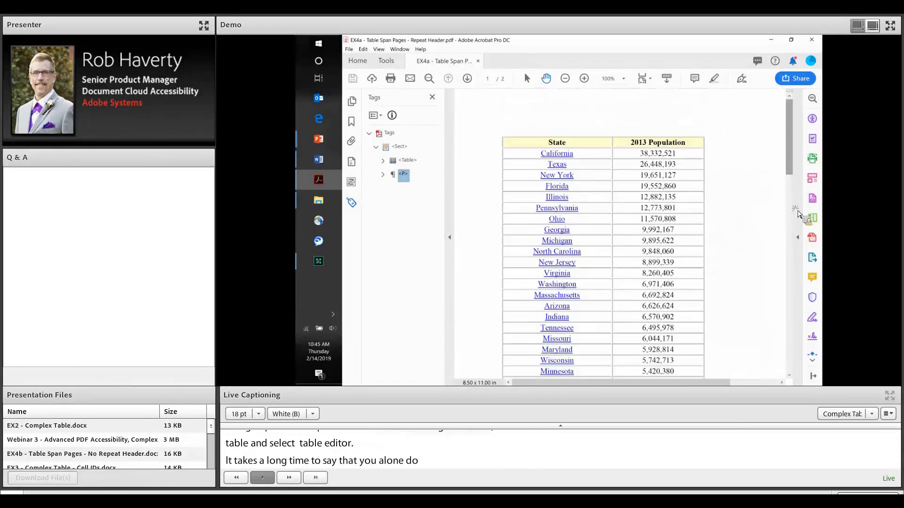
pyautogui.moveTo(803, 250); pyautogui.dragTo(797, 245)
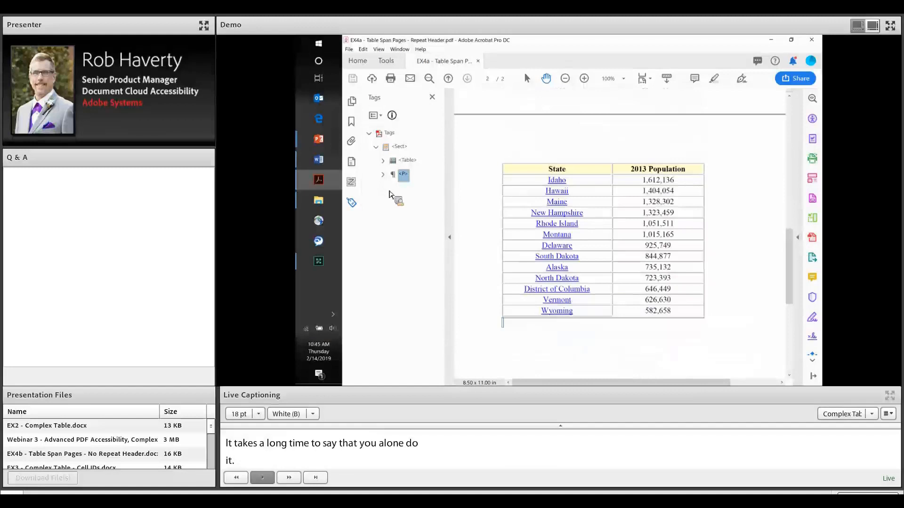
pyautogui.click(376, 115)
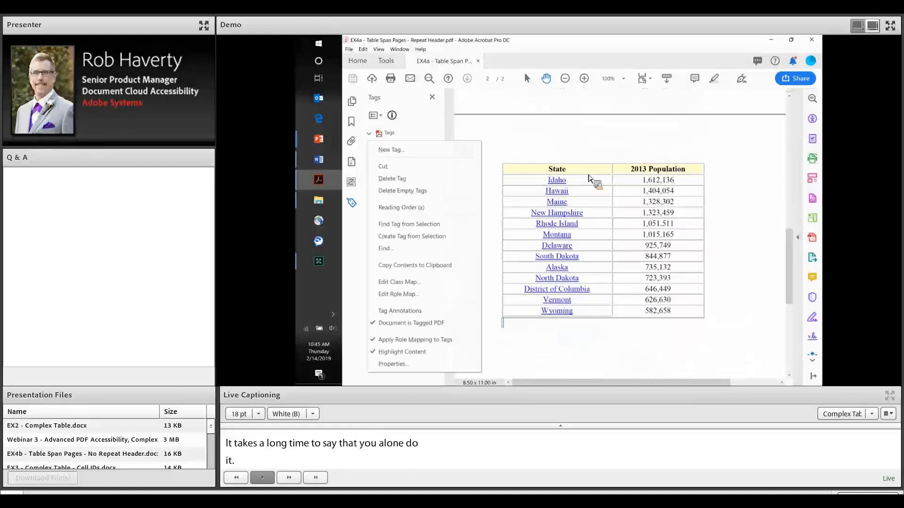
pyautogui.click(395, 212)
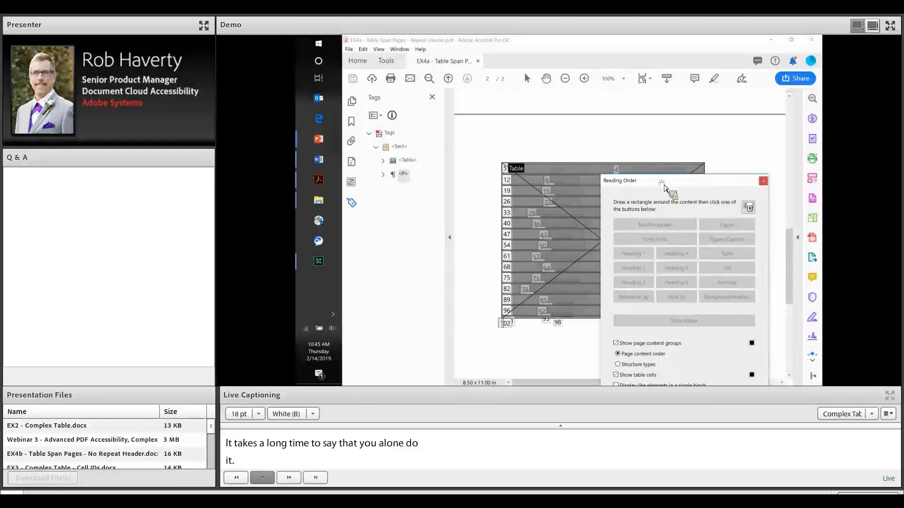
pyautogui.moveTo(615, 178); pyautogui.dragTo(613, 202)
# Step: Mark the content of the repeated "State" header cell on page 2 as Background/Artifact, including the layers underneath it
pyautogui.click(618, 177)
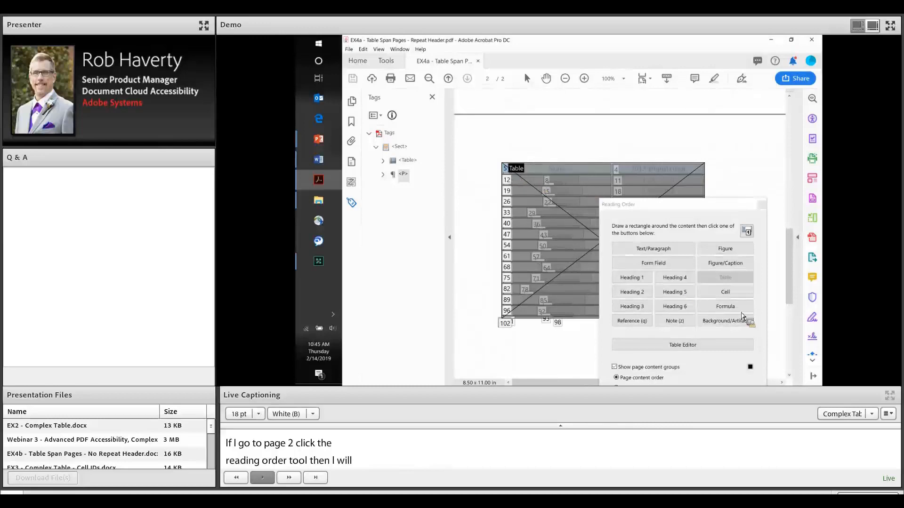
pyautogui.click(729, 325)
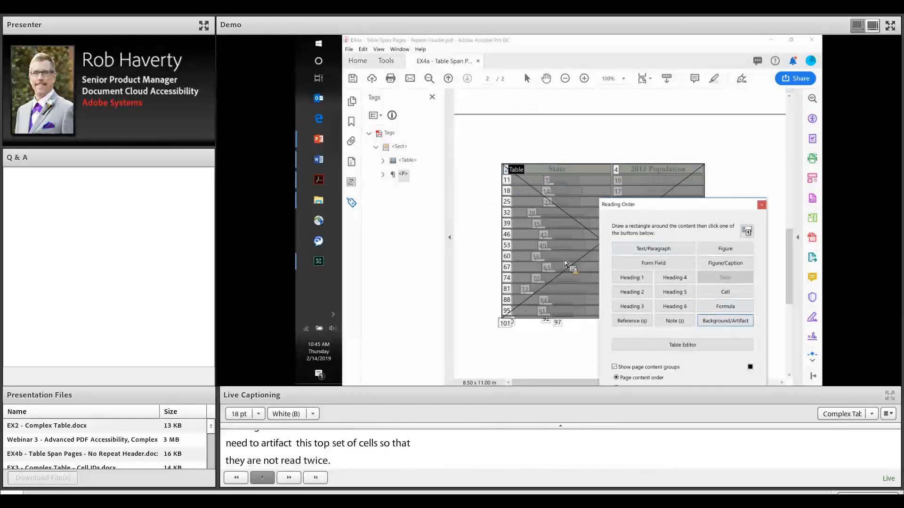
pyautogui.click(731, 324)
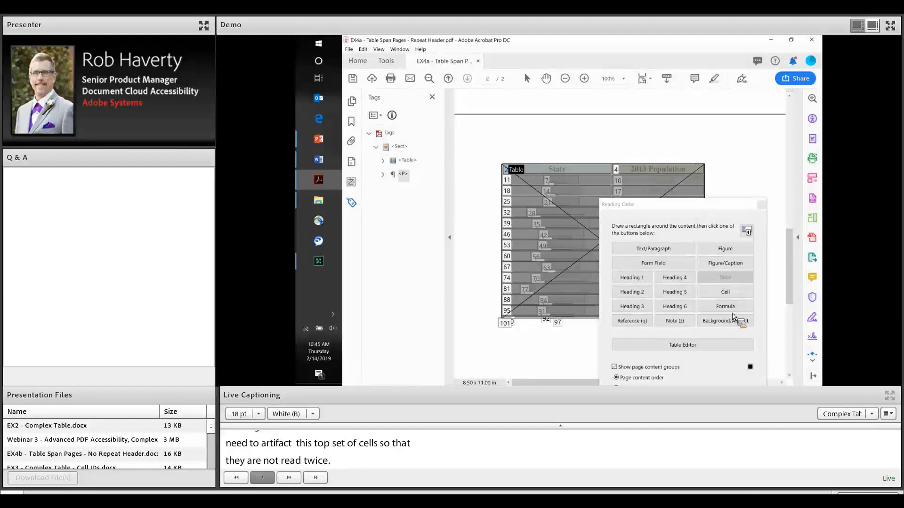
pyautogui.click(734, 320)
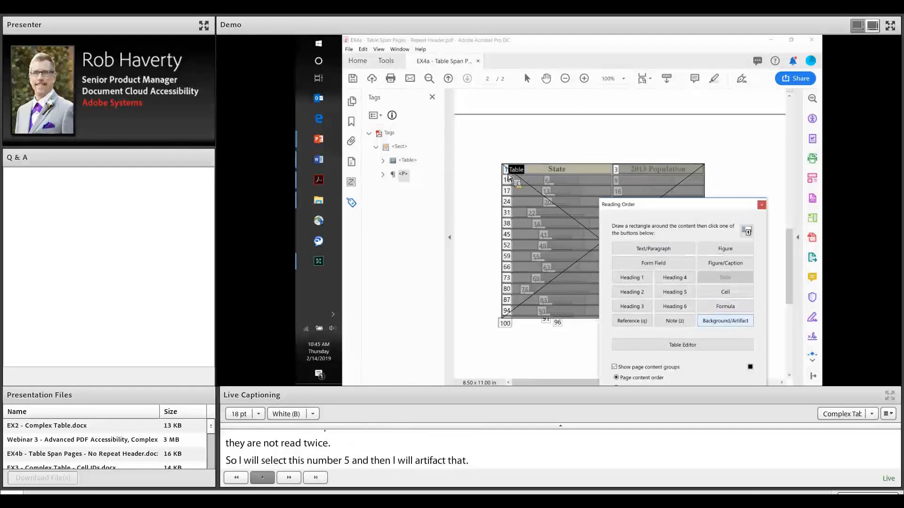
pyautogui.click(733, 321)
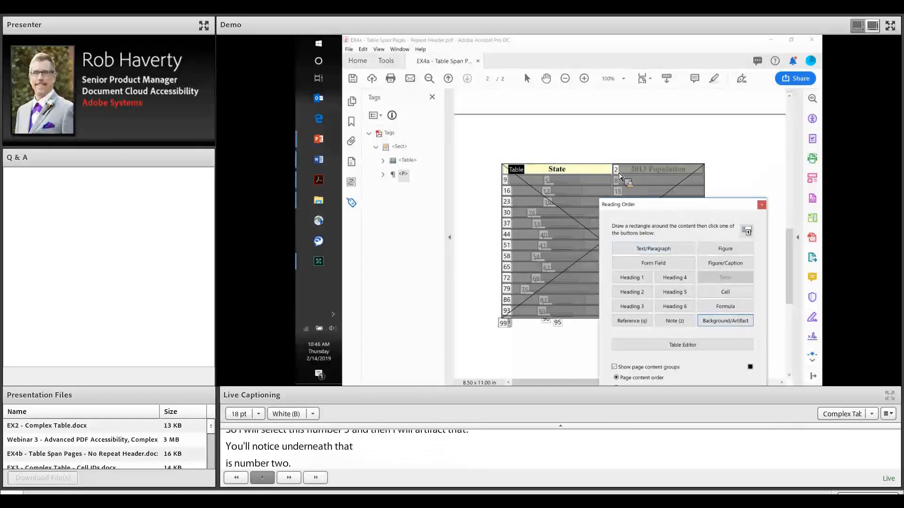
# Step: Mark the content of the repeated "2013 Population" header cell on page 2 as Background/Artifact
pyautogui.click(720, 304)
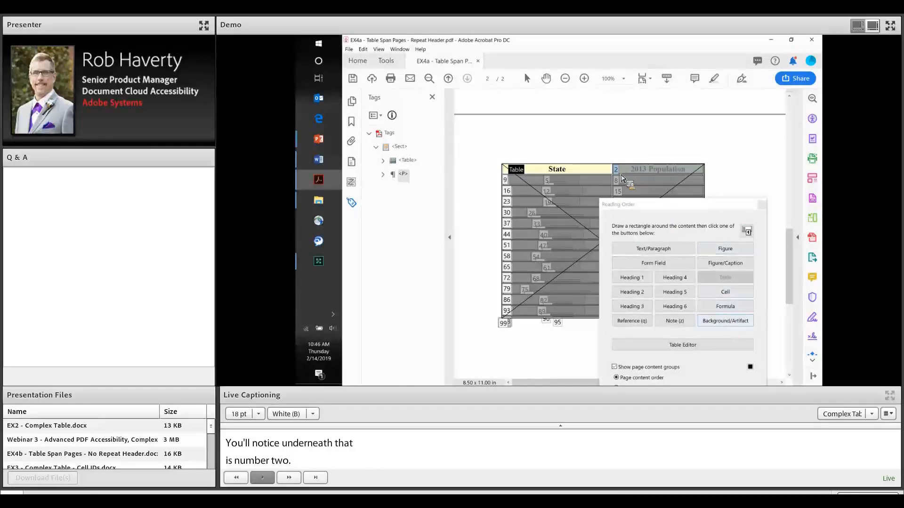
pyautogui.click(727, 324)
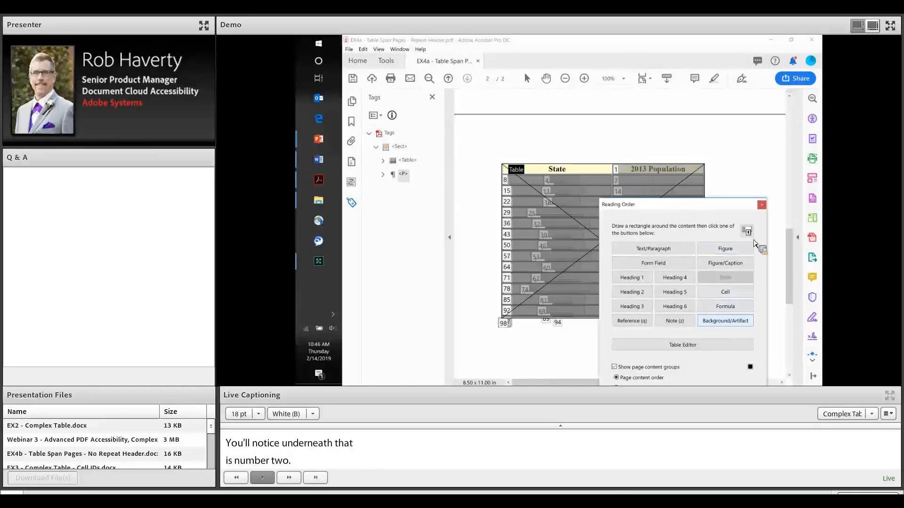
pyautogui.click(727, 322)
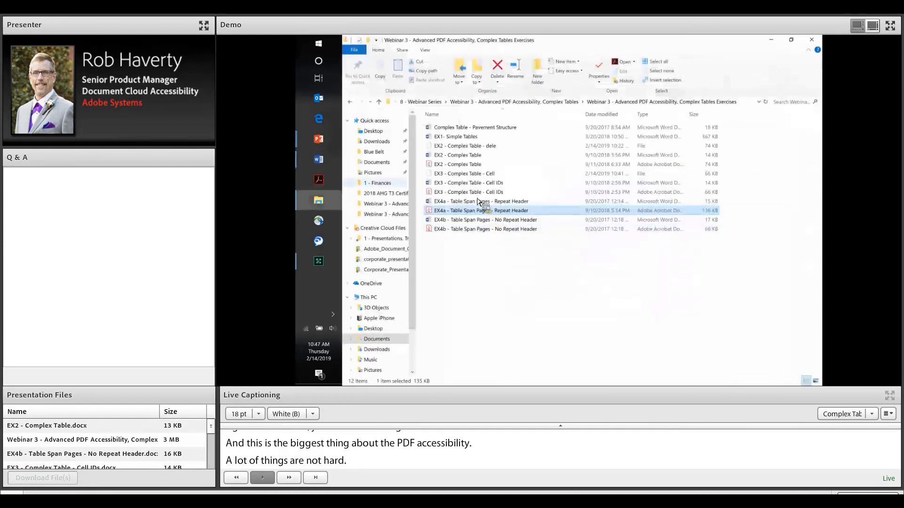
# Step: Open the PDF "EX3 - Complex Table - Cell IDs" from the exercises folder and show its <Table> tag in the Table Editor
pyautogui.moveTo(473, 199)
pyautogui.mouseDown()
pyautogui.moveTo(471, 229)
pyautogui.moveTo(470, 201)
pyautogui.moveTo(493, 196)
pyautogui.moveTo(475, 156)
pyautogui.moveTo(471, 207)
pyautogui.moveTo(480, 202)
pyautogui.moveTo(461, 182)
pyautogui.moveTo(464, 216)
pyautogui.moveTo(468, 195)
pyautogui.moveTo(458, 199)
pyautogui.mouseUp()
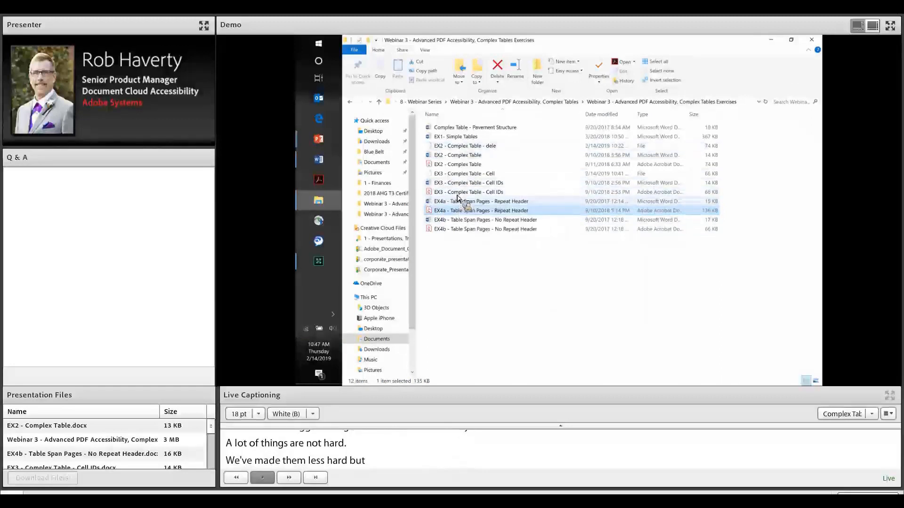
pyautogui.click(459, 193)
pyautogui.doubleClick(424, 194)
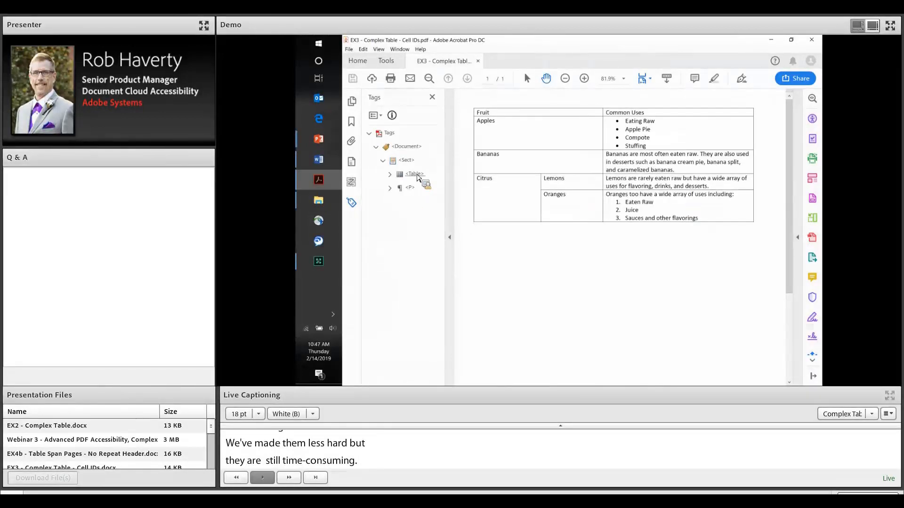
pyautogui.rightClick(417, 176)
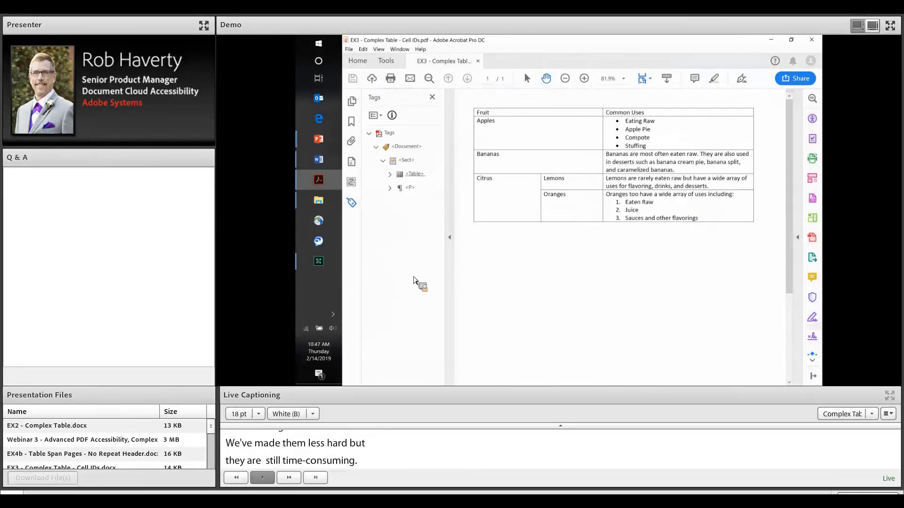
pyautogui.click(402, 220)
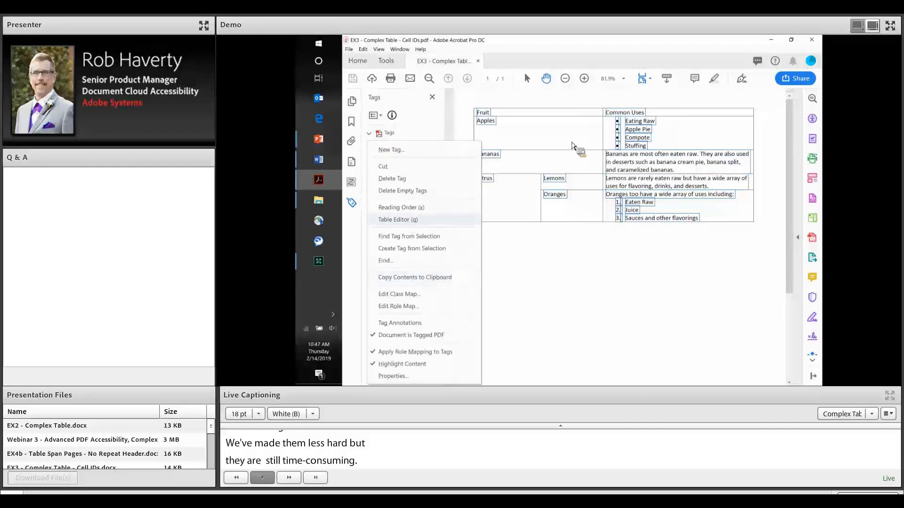
# Step: Set the scope of the Apples header cell to Row and adjust its column span
pyautogui.click(502, 143)
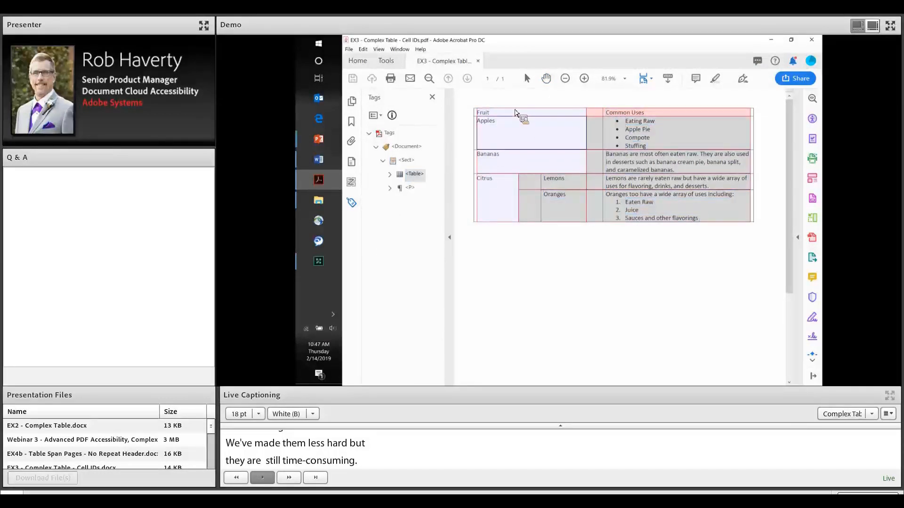
pyautogui.rightClick(492, 101)
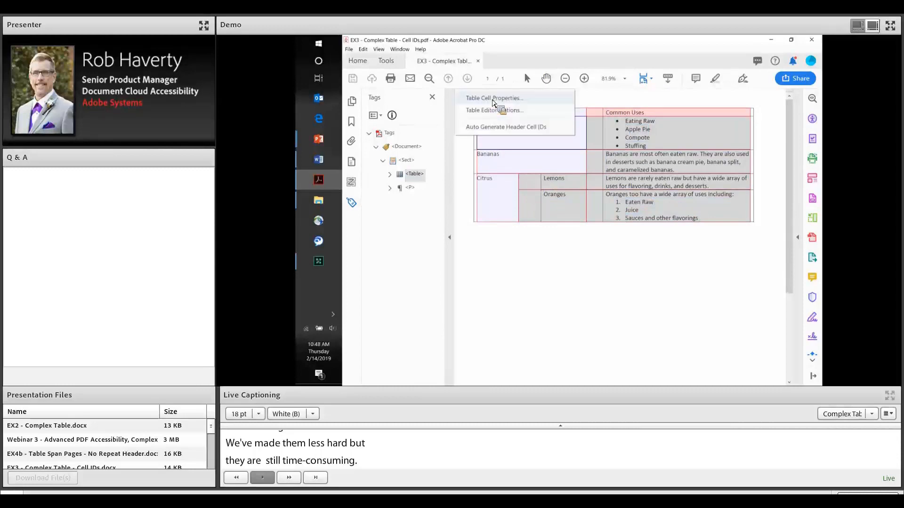
pyautogui.press('Return')
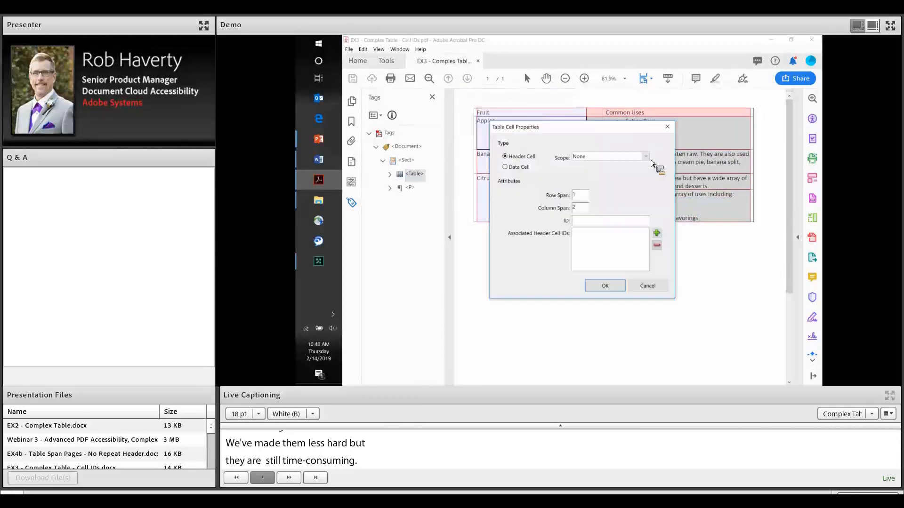
pyautogui.click(645, 157)
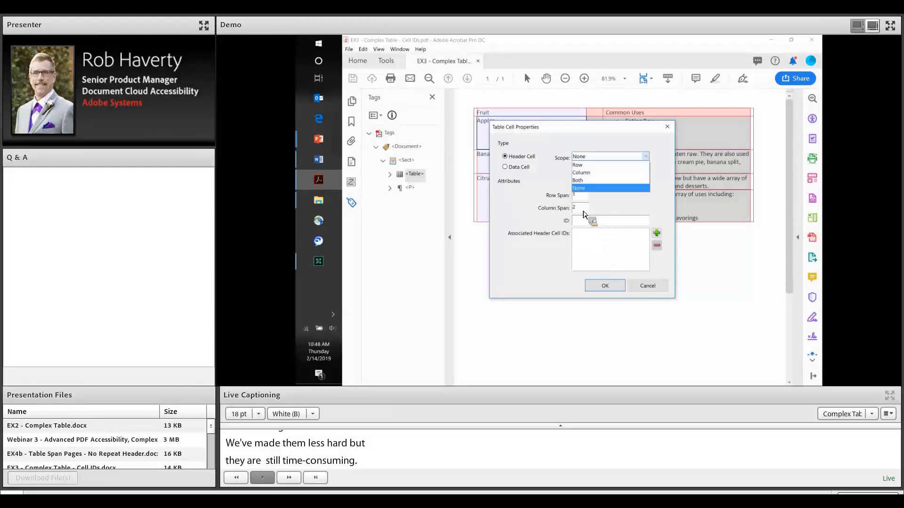
pyautogui.click(607, 164)
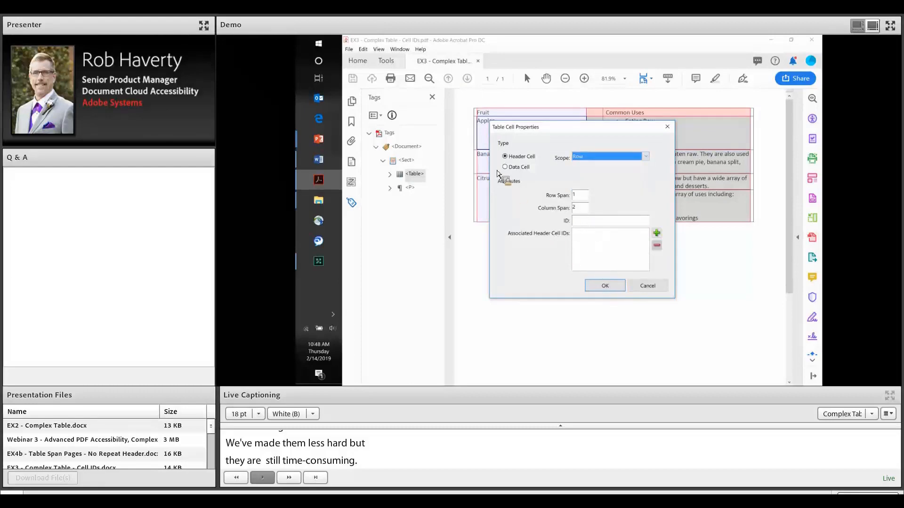
pyautogui.press('Tab')
pyautogui.press('Tab')
pyautogui.click(605, 286)
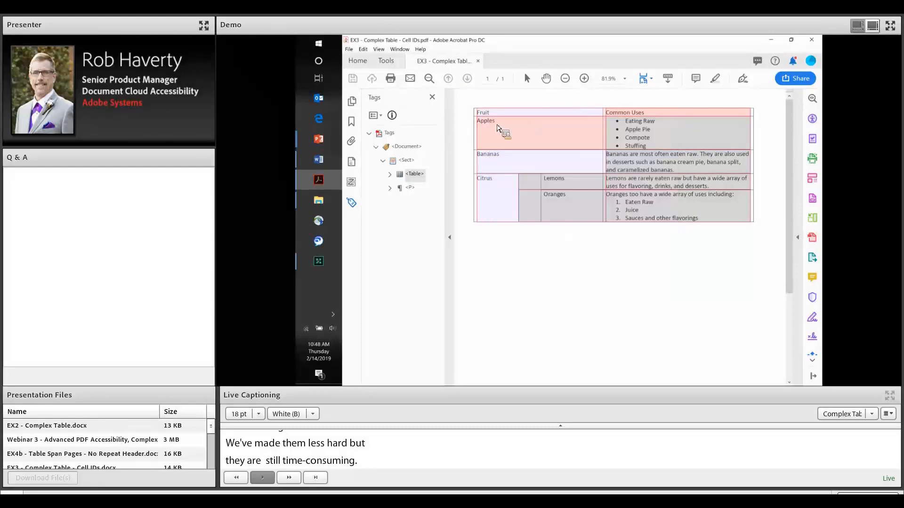
# Step: Set the scope of the Bananas header cell to Row and its column span to 1
pyautogui.rightClick(500, 162)
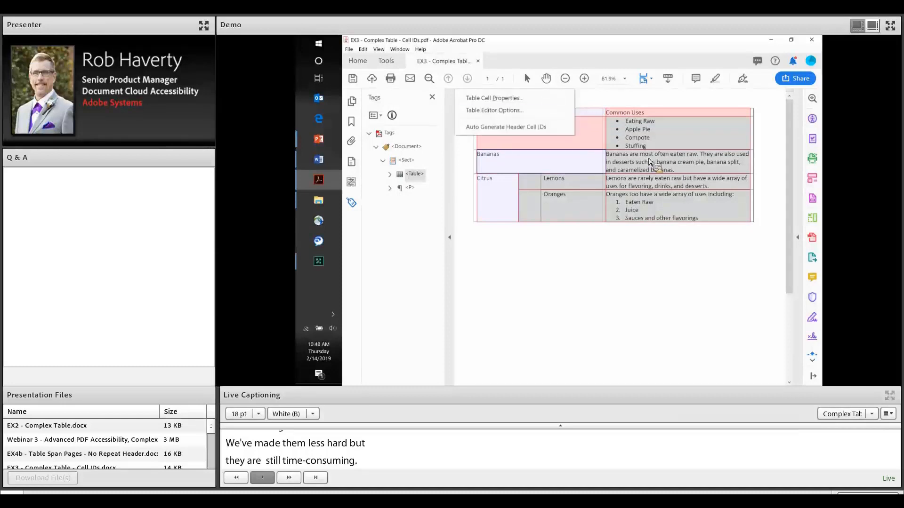
pyautogui.click(494, 99)
pyautogui.click(645, 157)
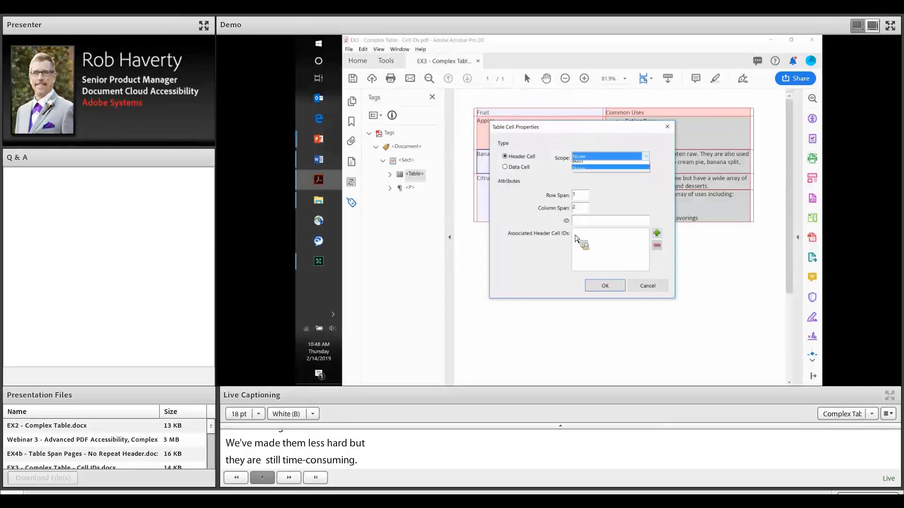
pyautogui.click(579, 165)
pyautogui.press('Tab')
pyautogui.press('Tab')
pyautogui.write('1')
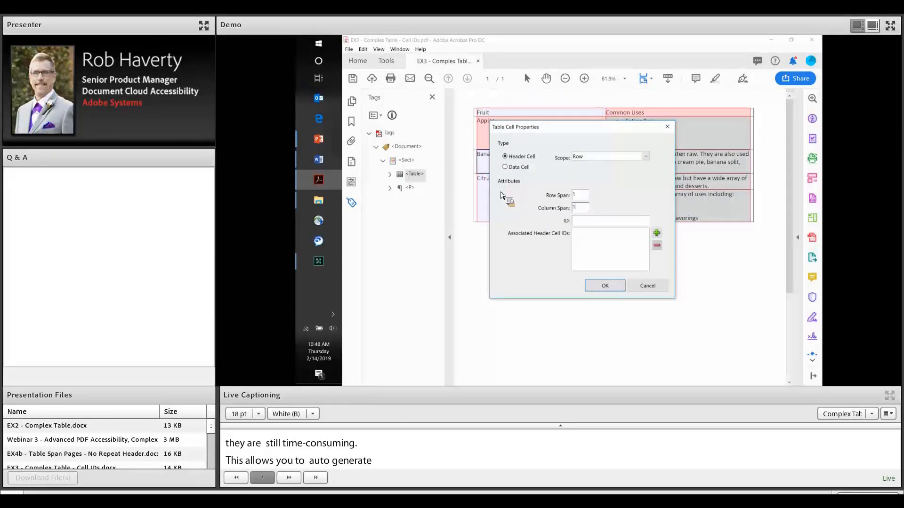
pyautogui.click(605, 286)
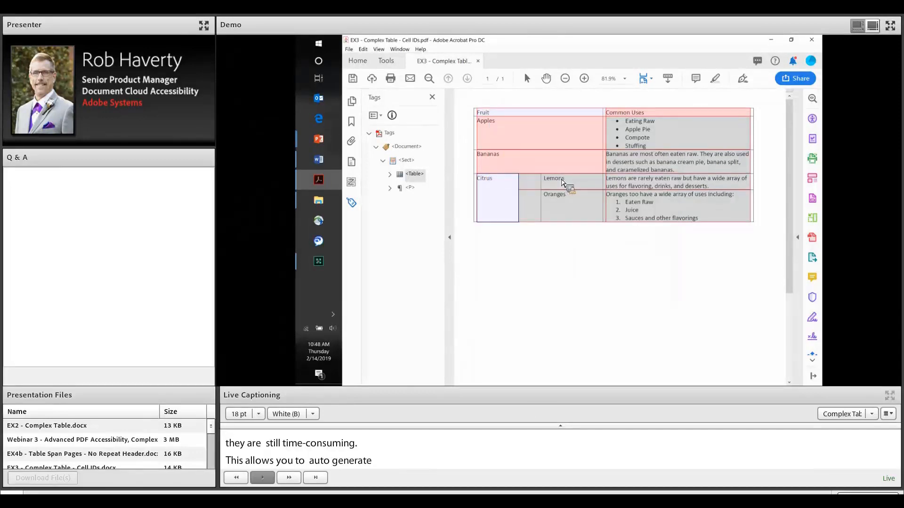
# Step: Select the Lemons and Oranges cells together and make them header cells with scope Row
pyautogui.scroll(-5, 752, 103)
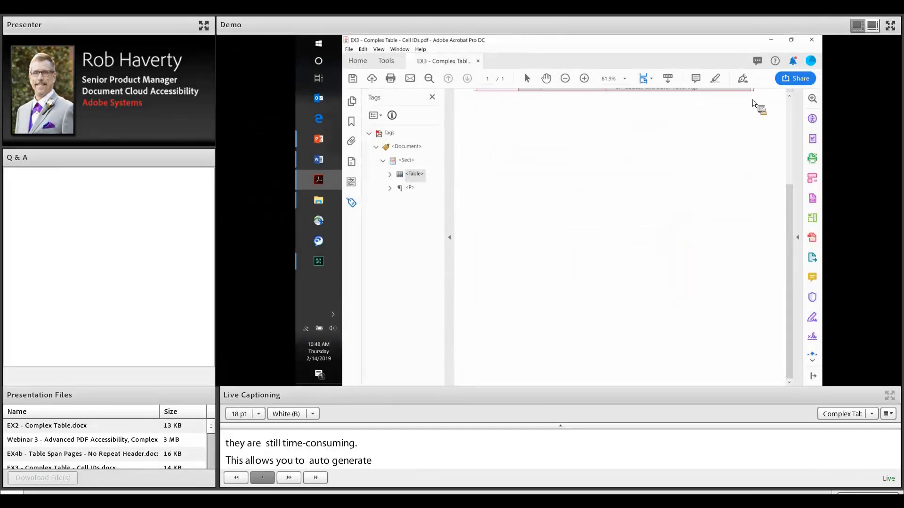
pyautogui.scroll(3, 754, 104)
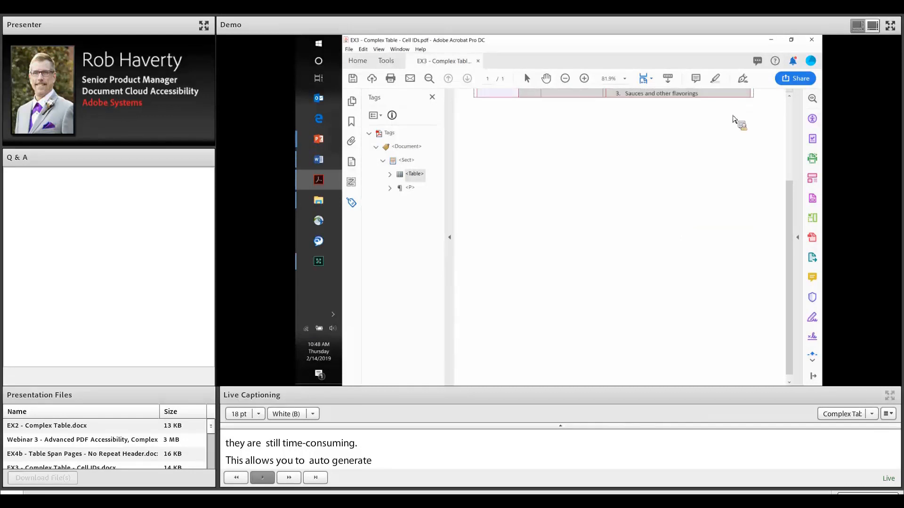
pyautogui.scroll(3, 575, 181)
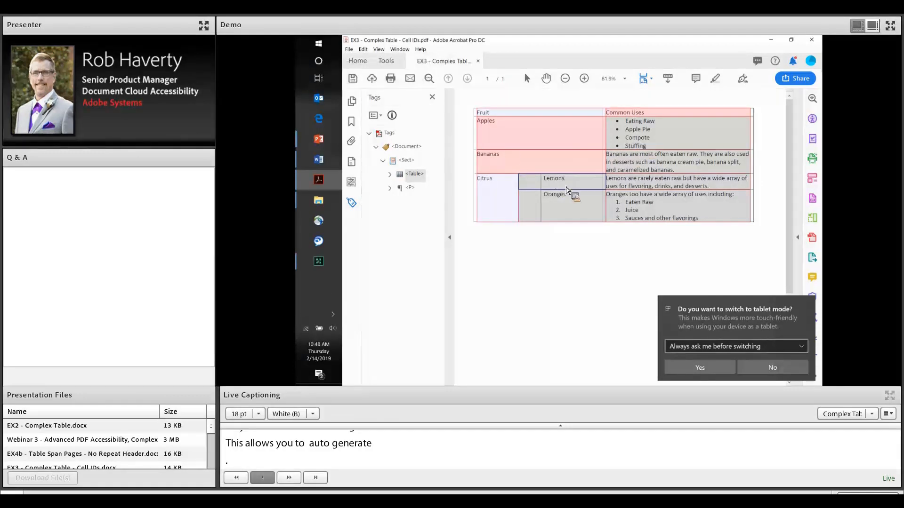
pyautogui.keyDown('shift'); pyautogui.click(569, 215); pyautogui.keyUp('shift')
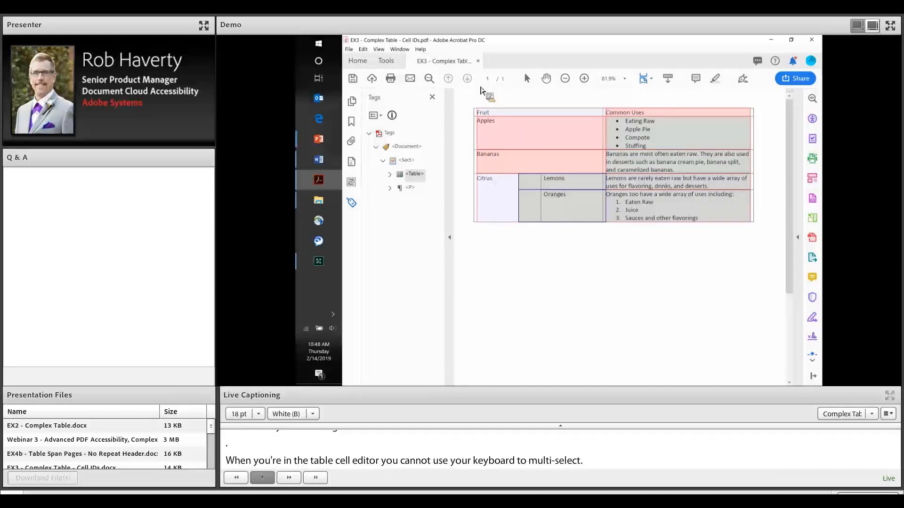
pyautogui.rightClick(495, 100)
pyautogui.click(495, 99)
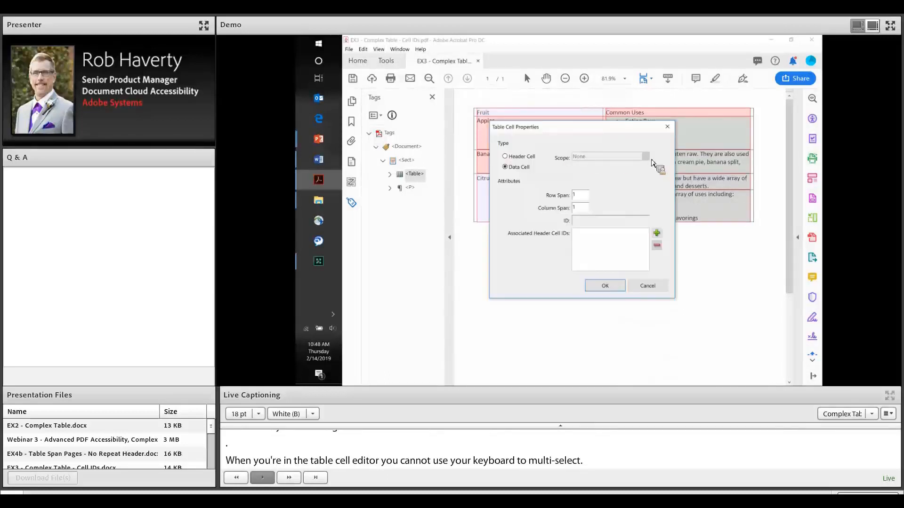
pyautogui.click(505, 156)
pyautogui.click(645, 156)
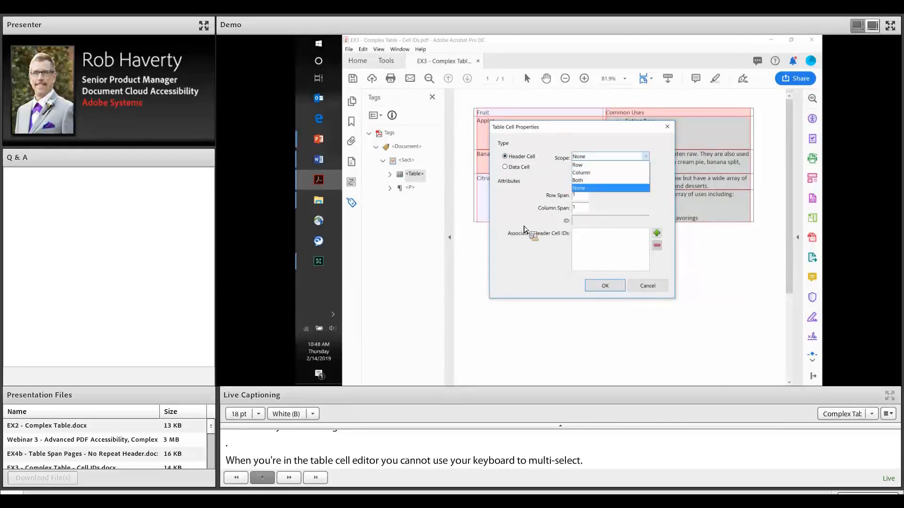
pyautogui.click(592, 165)
pyautogui.click(605, 286)
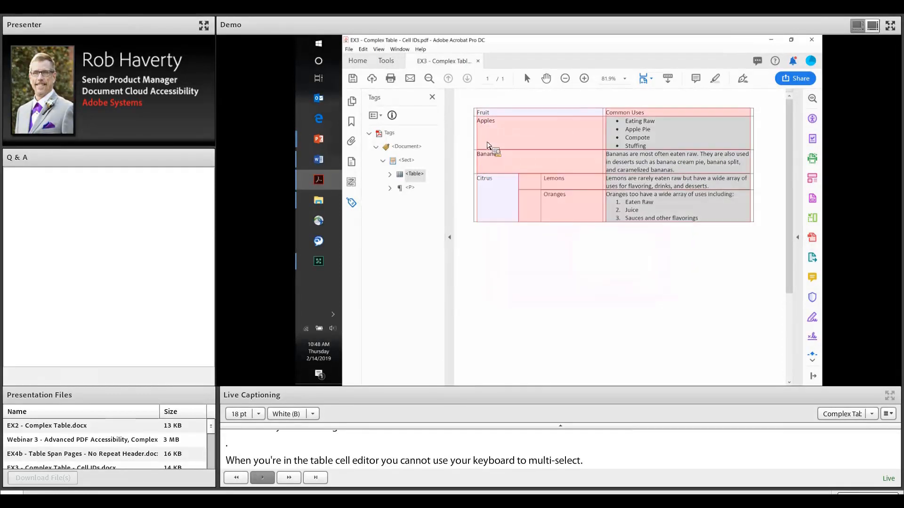
# Step: Set the scope of the Citrus header cell to Row
pyautogui.rightClick(513, 105)
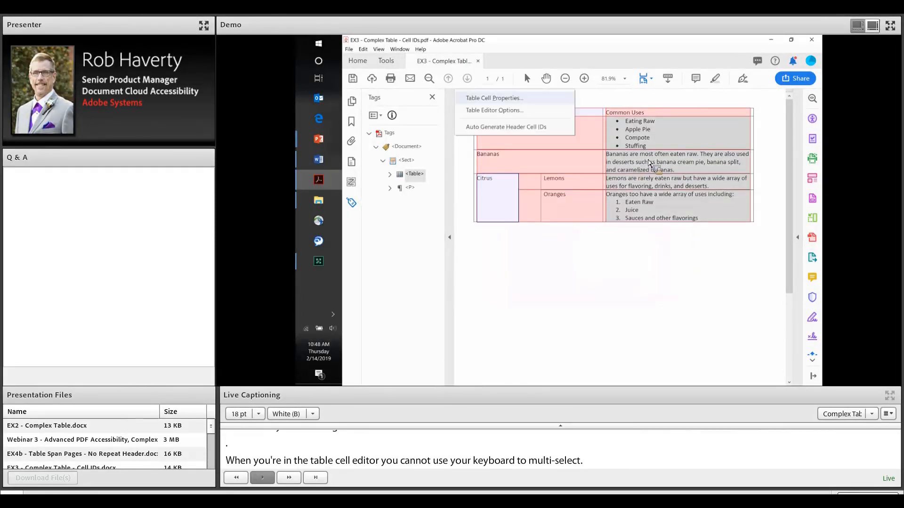
pyautogui.click(490, 98)
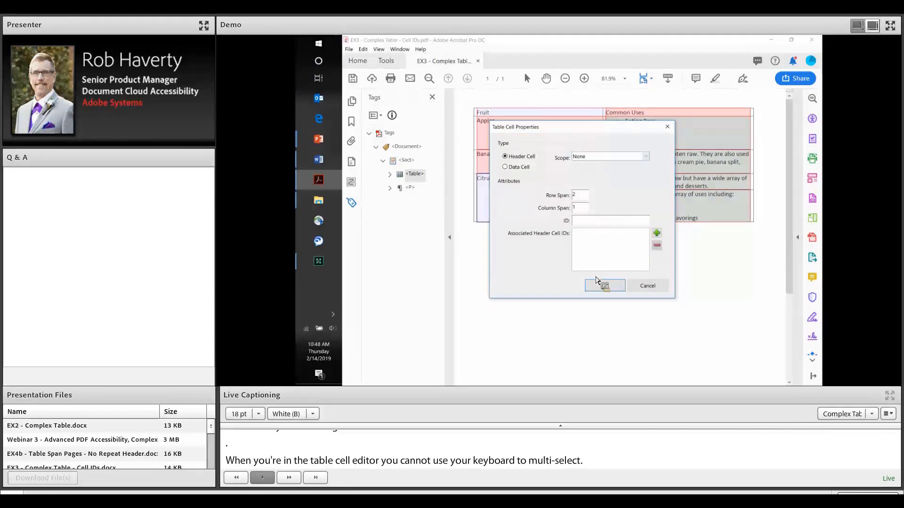
pyautogui.click(646, 156)
pyautogui.press('Return')
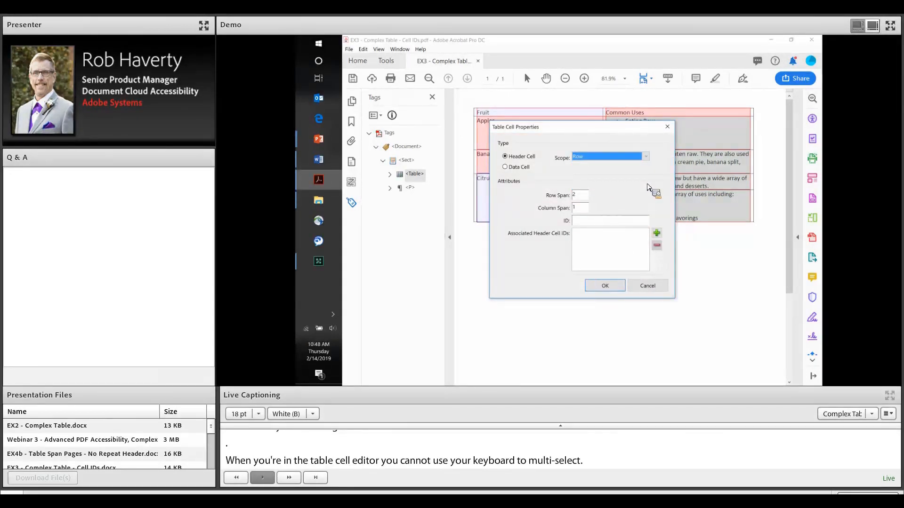
pyautogui.press('Return')
pyautogui.click(649, 186)
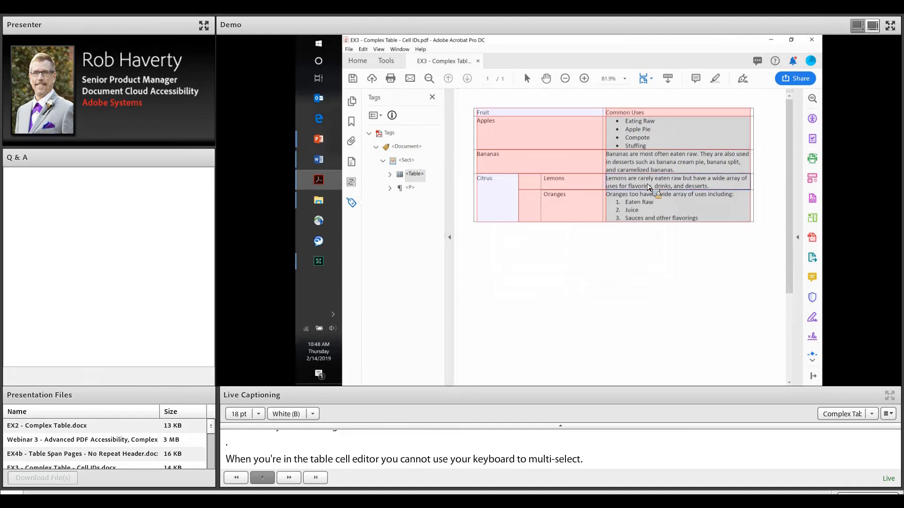
# Step: Leave the Table Editor and close the fruit table PDF without saving its changes
pyautogui.rightClick(522, 132)
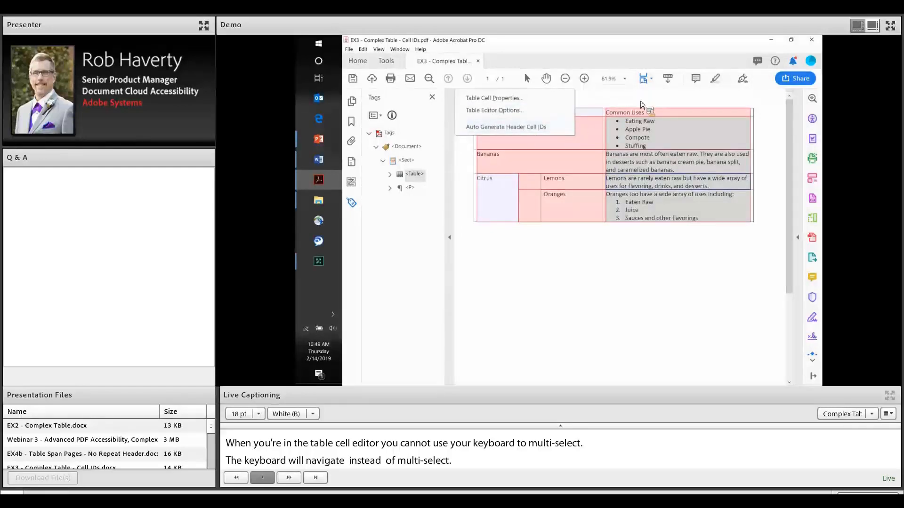
pyautogui.press('Escape')
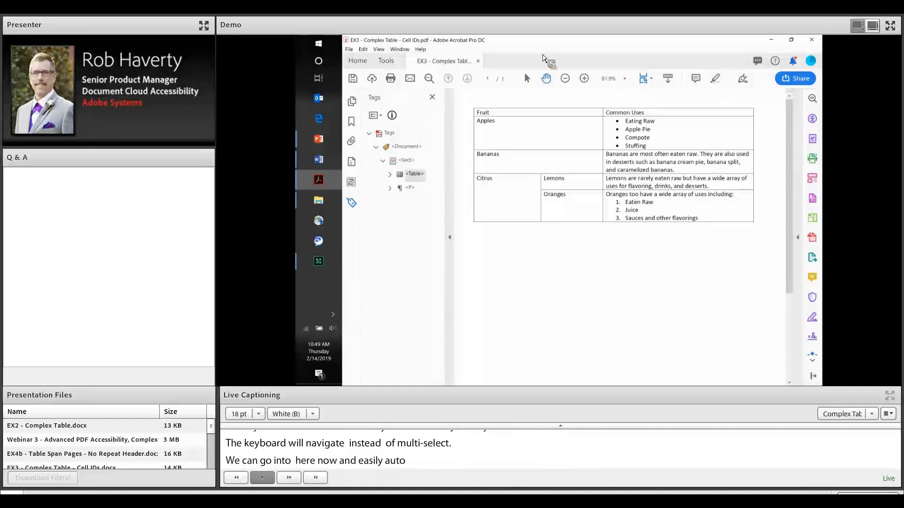
pyautogui.click(479, 62)
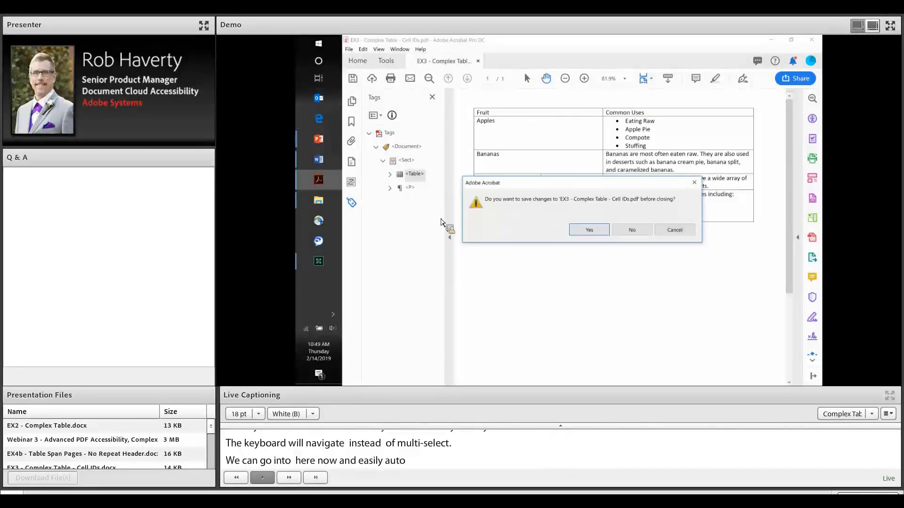
pyautogui.press('n')
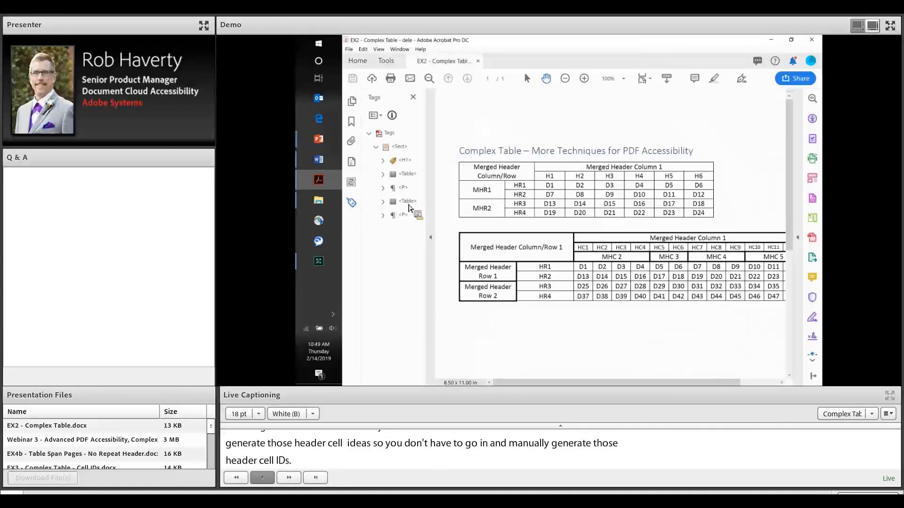
# Step: Show the second <Table> tag of "EX2 - Complex Table - dele" in the Table Editor
pyautogui.click(408, 202)
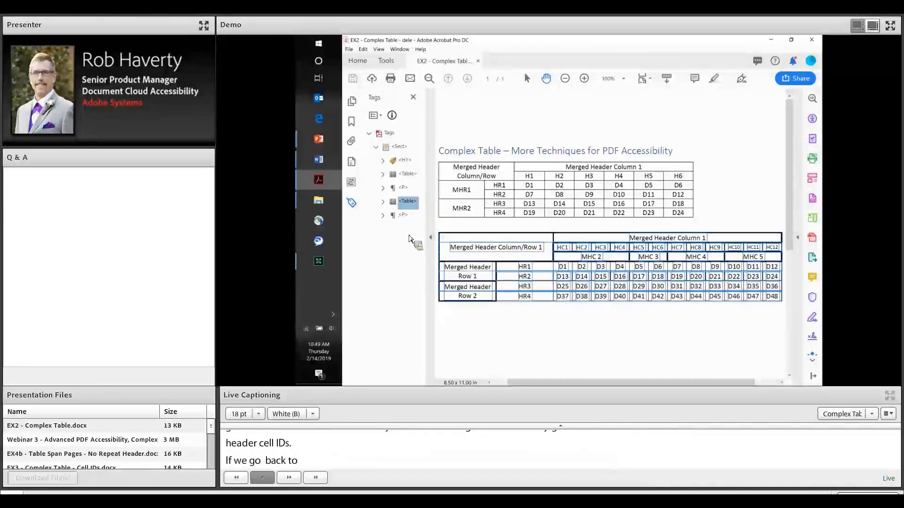
pyautogui.rightClick(402, 219)
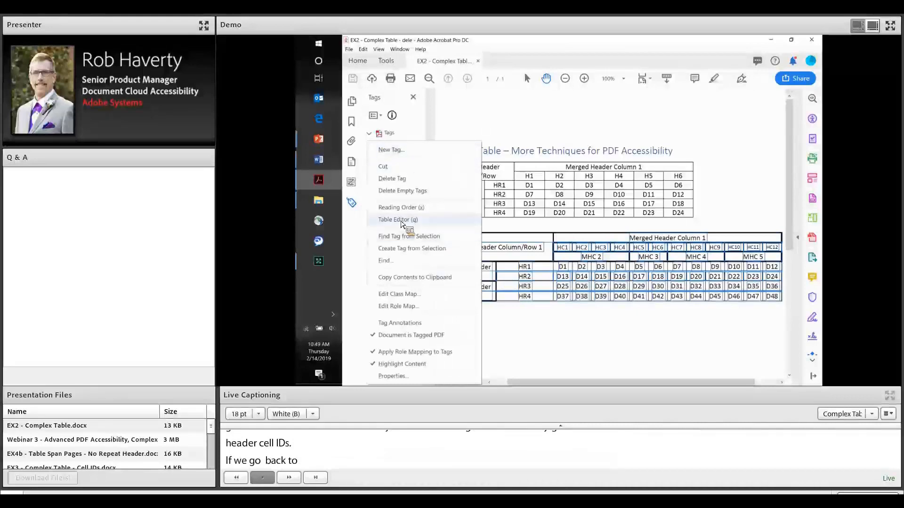
pyautogui.click(402, 219)
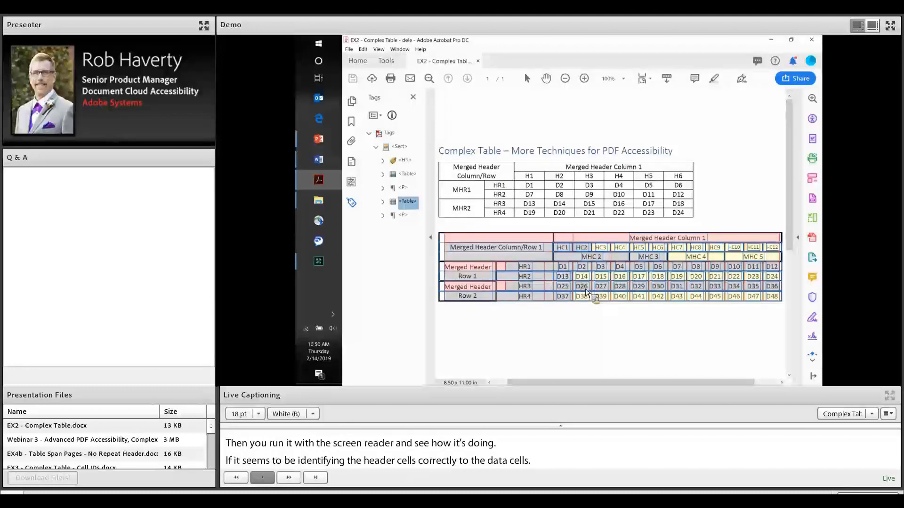
# Step: Try to set the Merged Header Column 1 header's scope to Column and change its column span in the second table
pyautogui.click(653, 242)
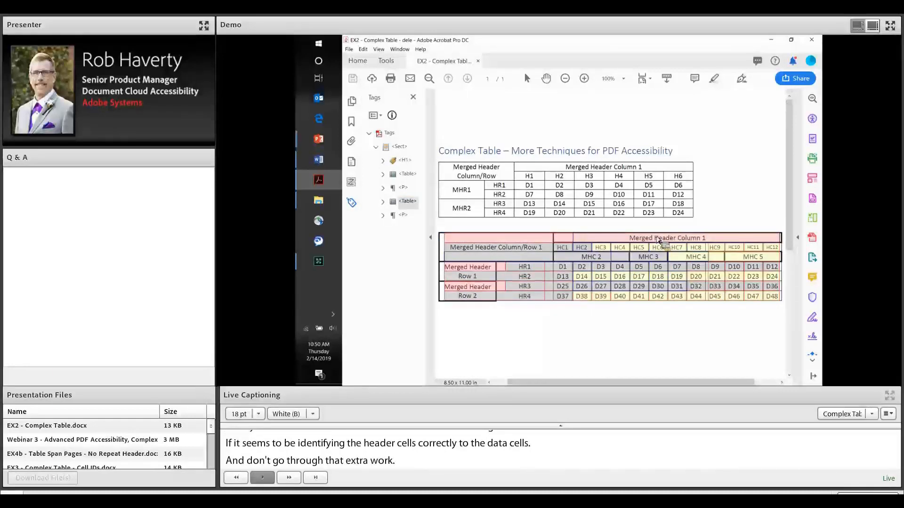
pyautogui.rightClick(473, 99)
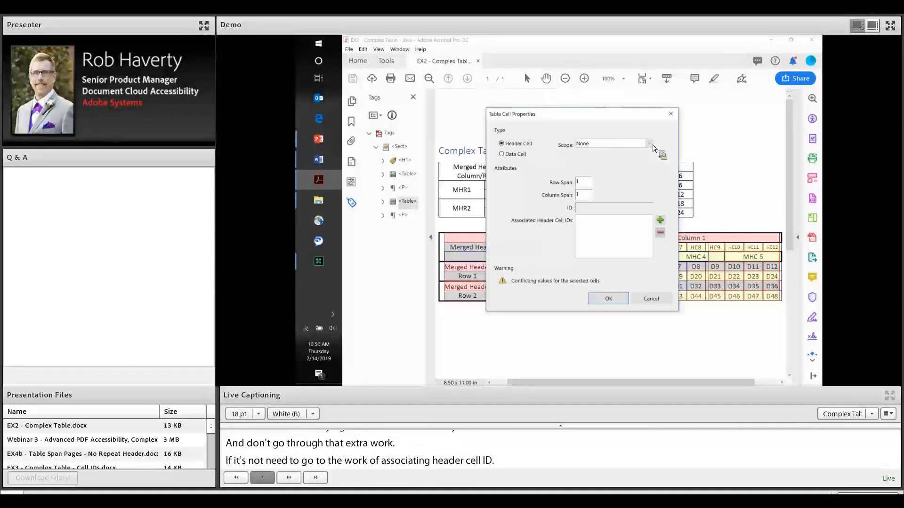
pyautogui.click(649, 144)
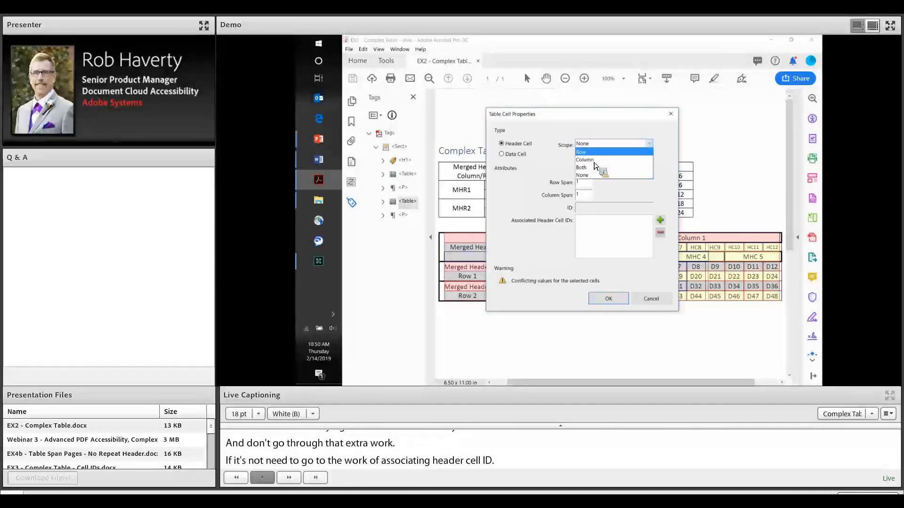
pyautogui.click(594, 162)
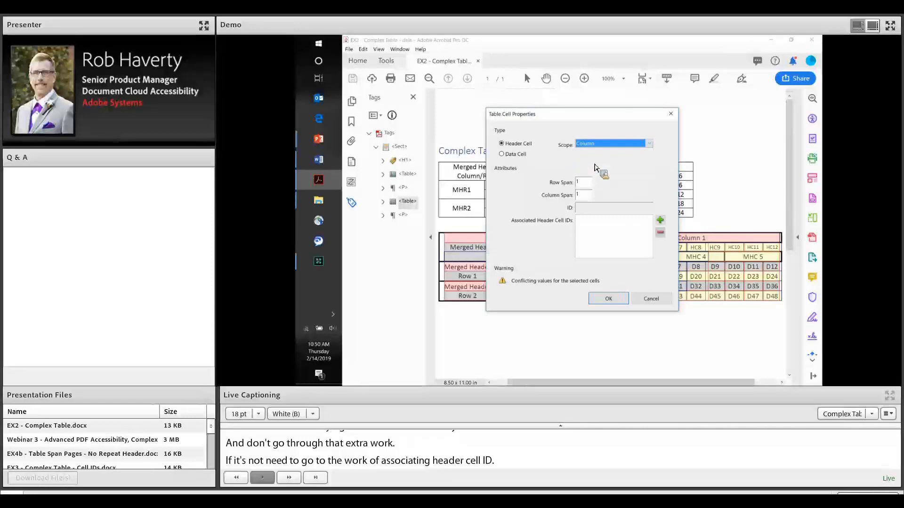
pyautogui.click(577, 197)
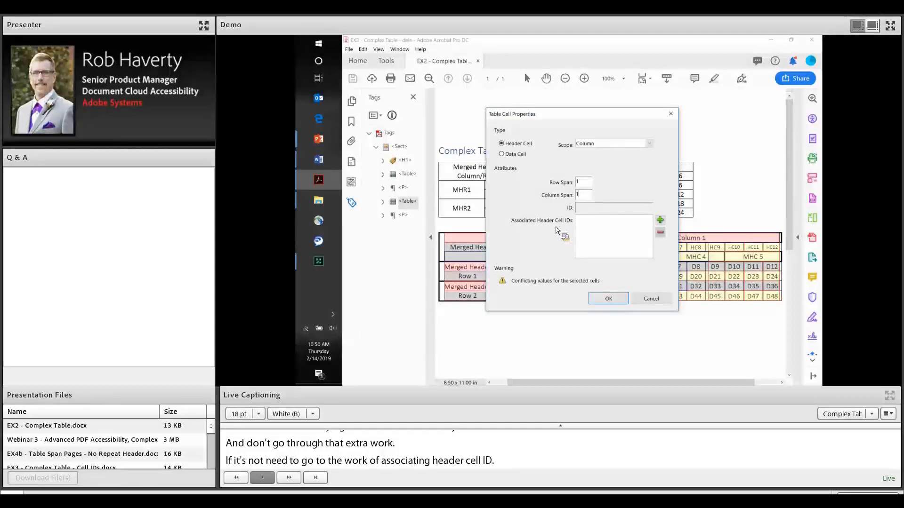
pyautogui.click(611, 303)
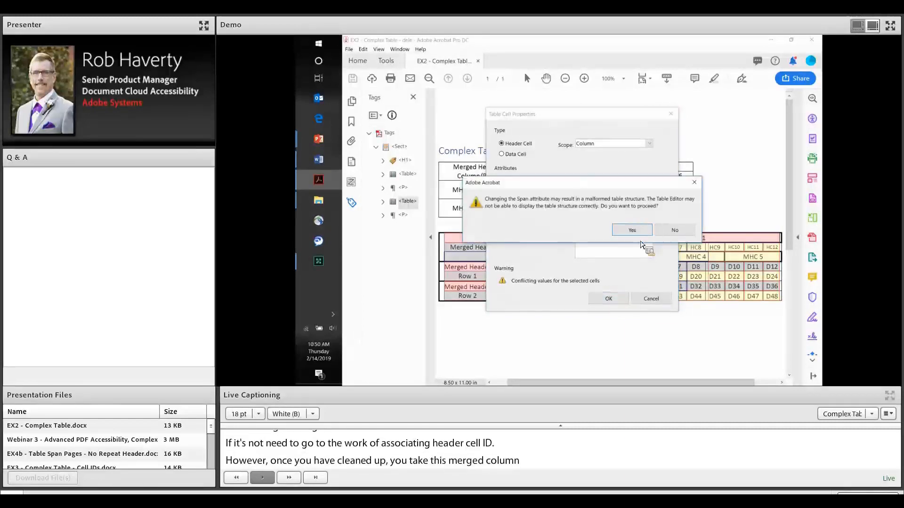
pyautogui.press('Return')
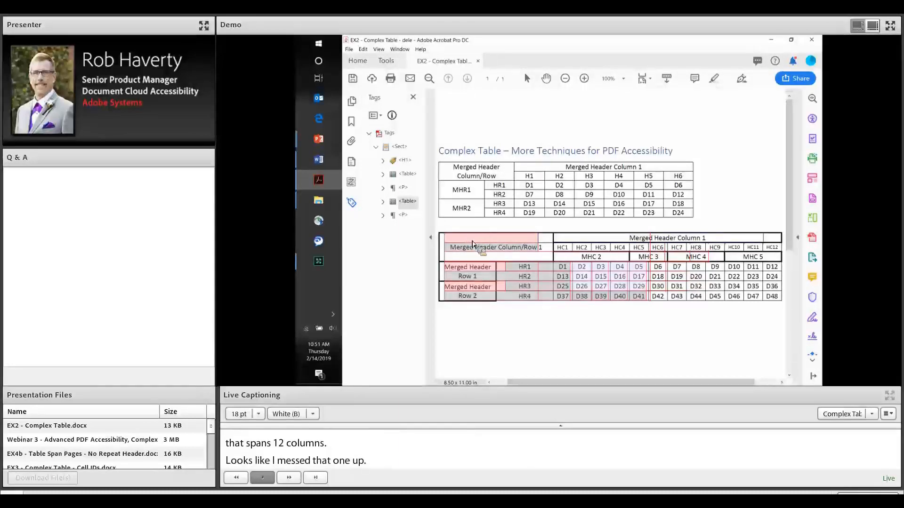
# Step: Close "EX2 - Complex Table - dele" without saving its changes and close the EX3 PDF
pyautogui.click(817, 41)
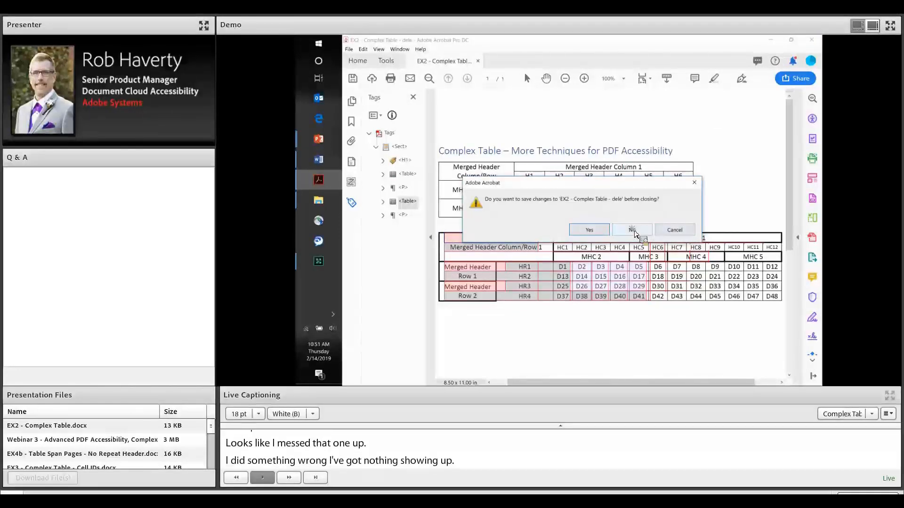
pyautogui.click(632, 229)
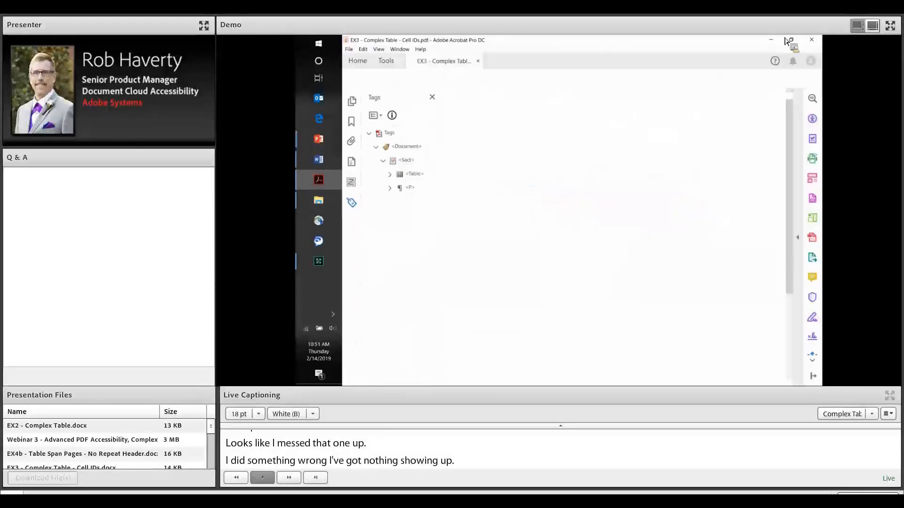
pyautogui.click(813, 41)
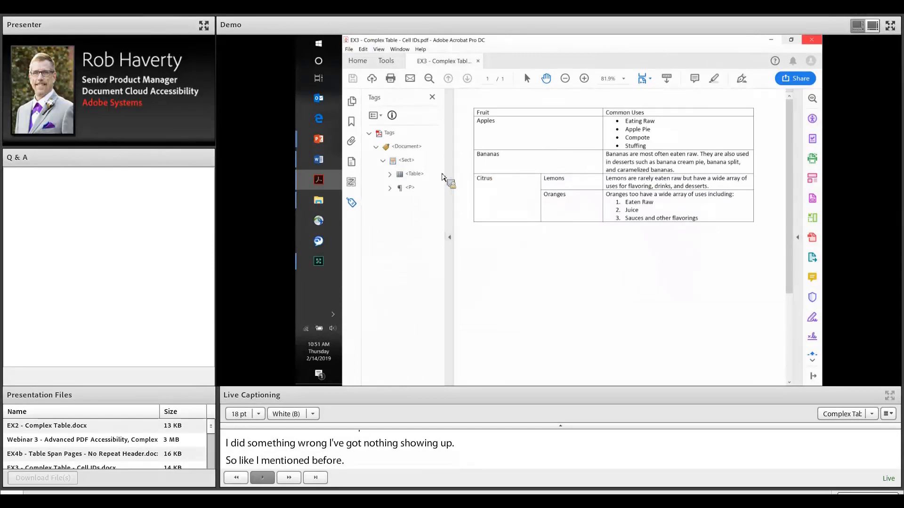
# Step: Open "EX2 - Complex Table.pdf" and show its second <Table> tag in the Table Editor
pyautogui.click(453, 165)
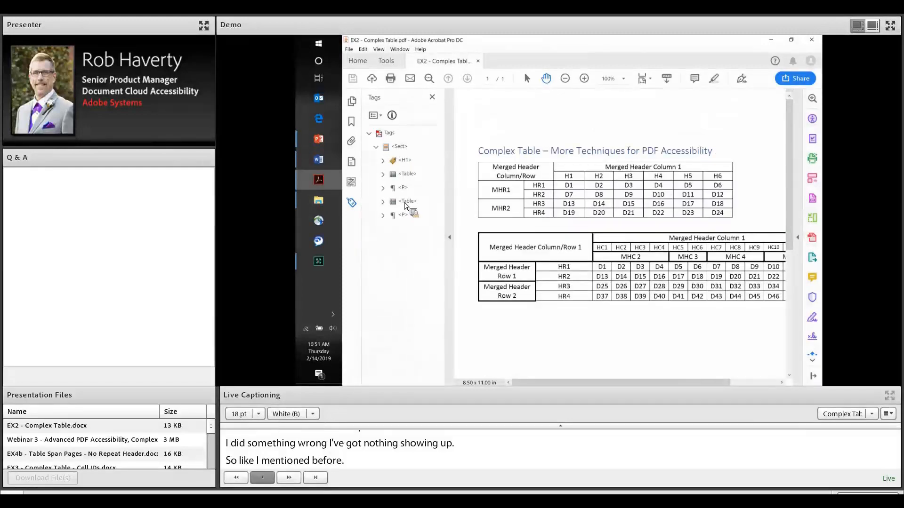
pyautogui.click(405, 203)
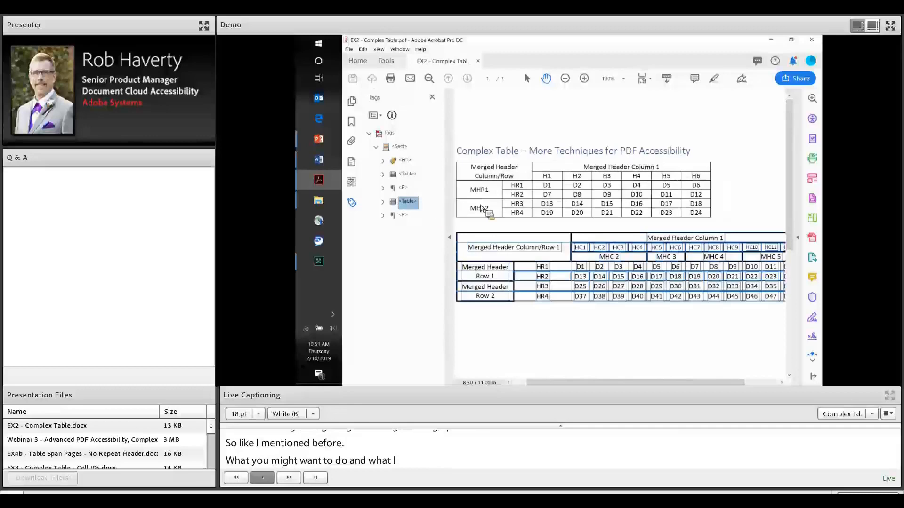
pyautogui.rightClick(409, 203)
pyautogui.click(424, 217)
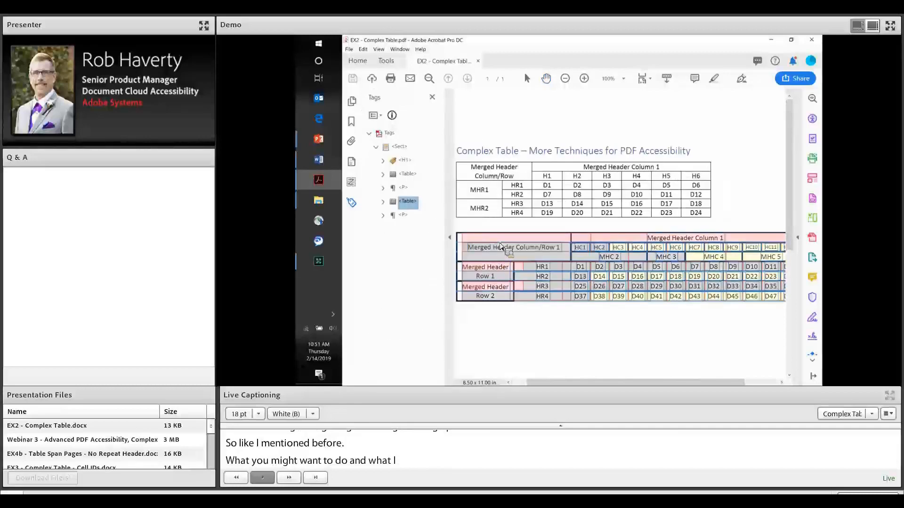
# Step: Set the scope of the Merged Header Column/Row 1 header cell in the second table to Both
pyautogui.click(501, 246)
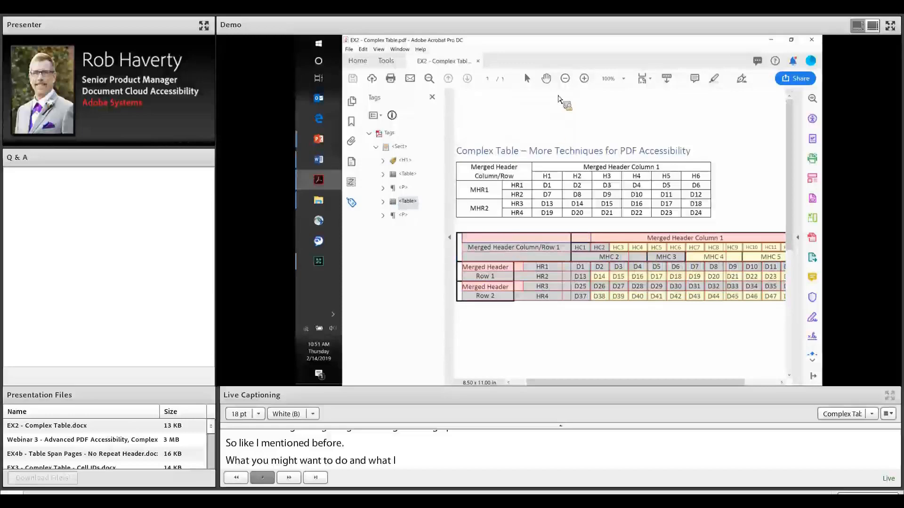
pyautogui.rightClick(504, 100)
pyautogui.click(503, 101)
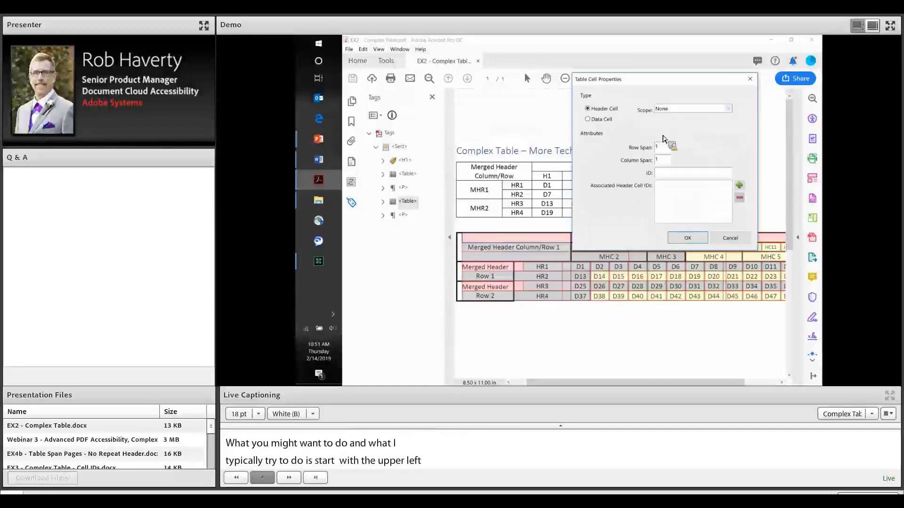
pyautogui.click(728, 108)
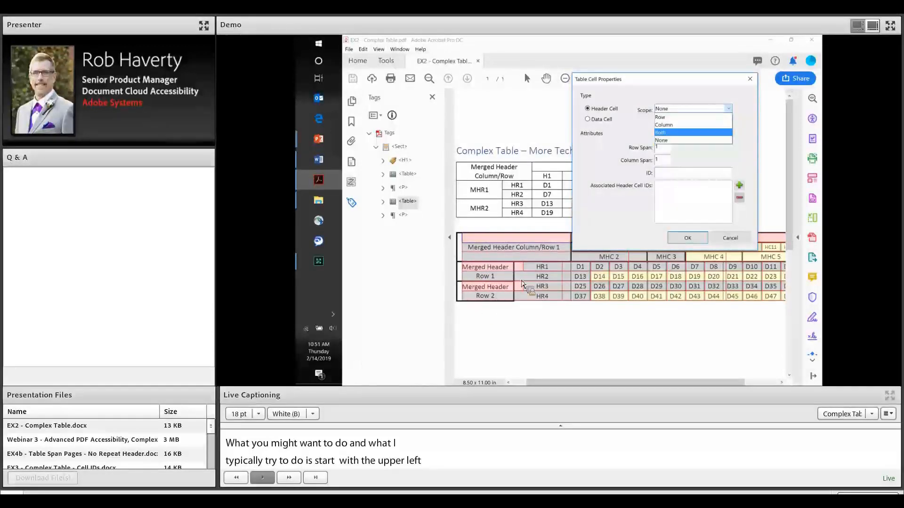
pyautogui.click(663, 134)
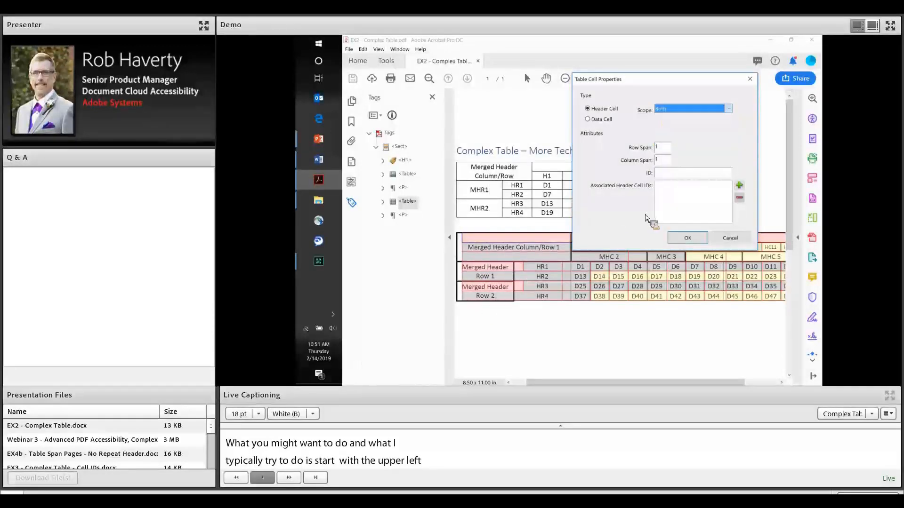
# Step: Make the Merged Header Column/Row 1 cell span 2 columns and 3 rows, and accept the span change
pyautogui.click(658, 162)
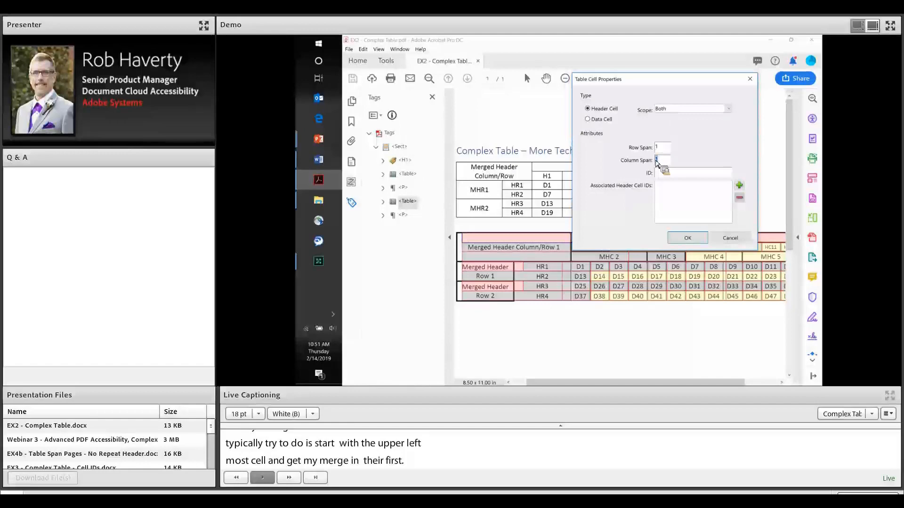
pyautogui.write('2')
pyautogui.moveTo(664, 85); pyautogui.dragTo(682, 201)
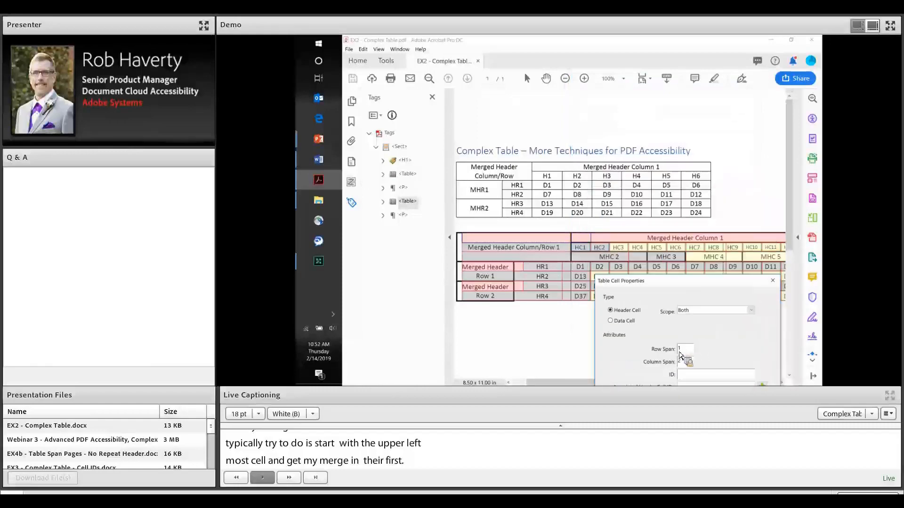
pyautogui.doubleClick(679, 352)
pyautogui.write('3')
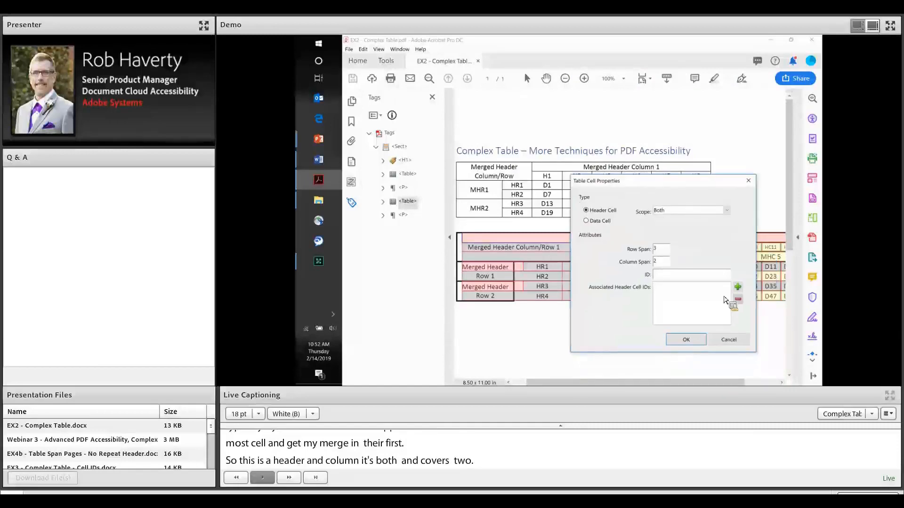
pyautogui.press('Return')
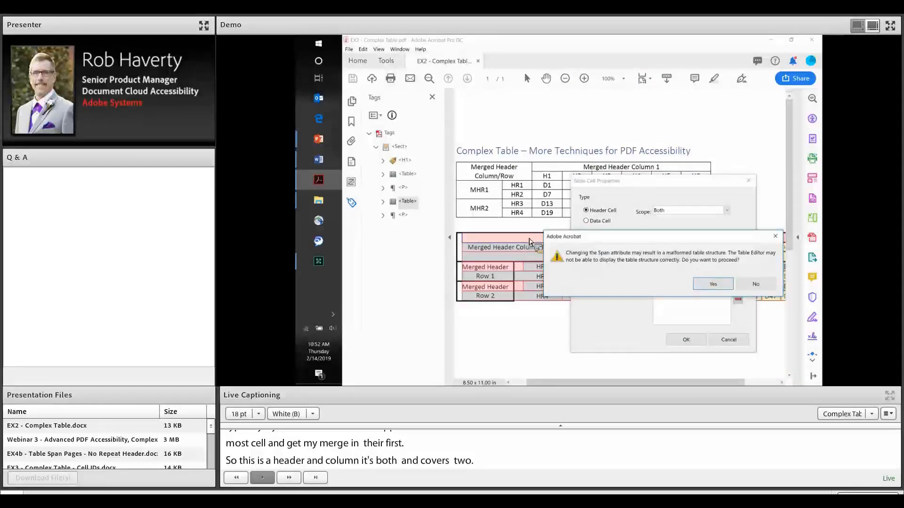
pyautogui.press('Return')
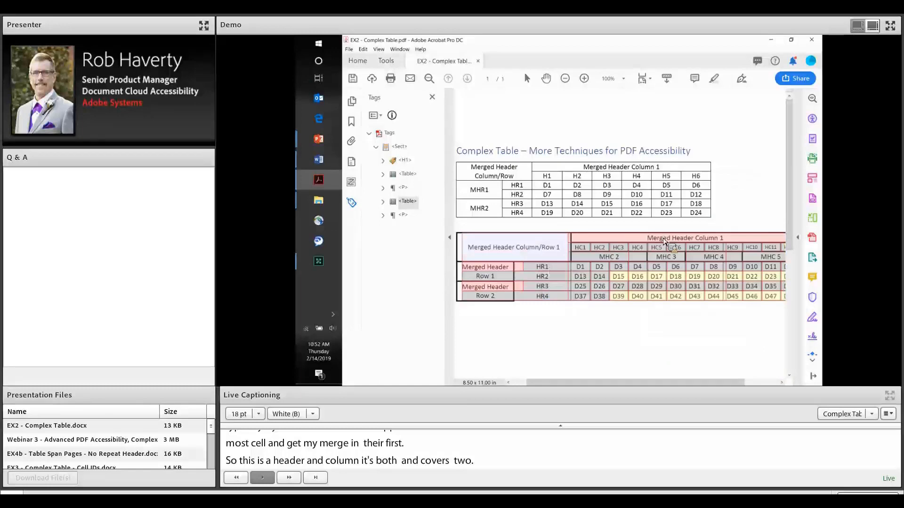
# Step: Set the second table's Merged Header Column 1 cell to Column scope with a column span of 12, and accept the span change
pyautogui.rightClick(635, 185)
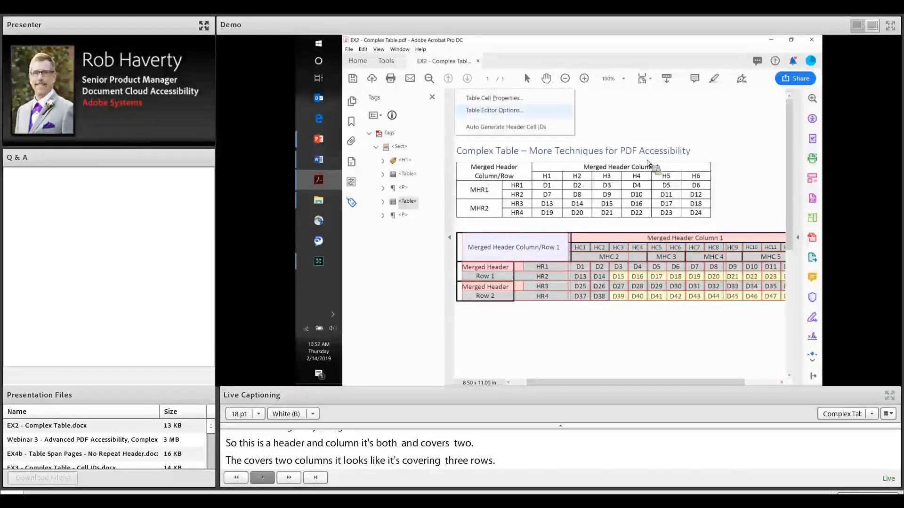
pyautogui.click(494, 98)
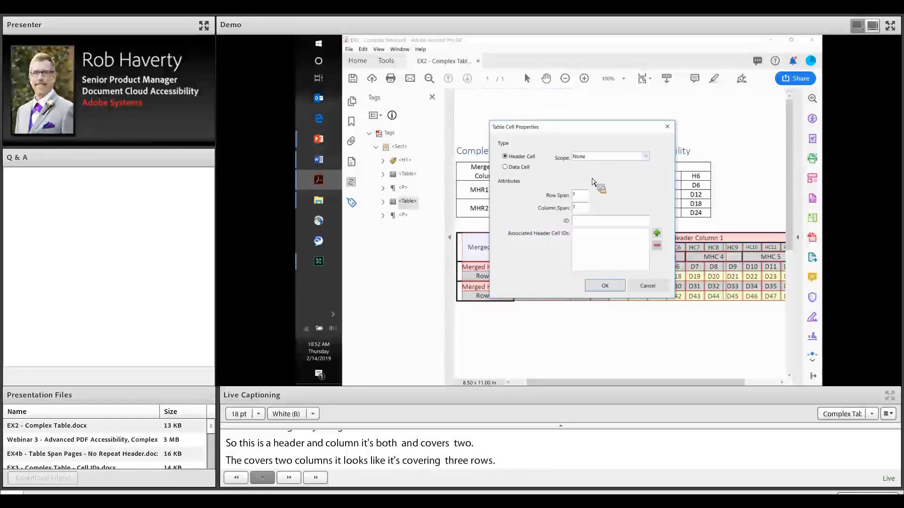
pyautogui.click(573, 217)
pyautogui.click(567, 209)
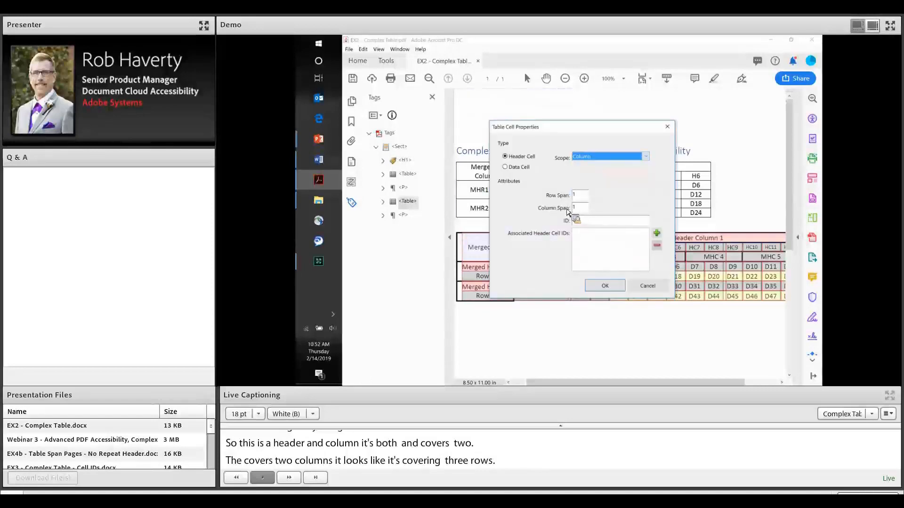
pyautogui.click(572, 208)
pyautogui.write('2')
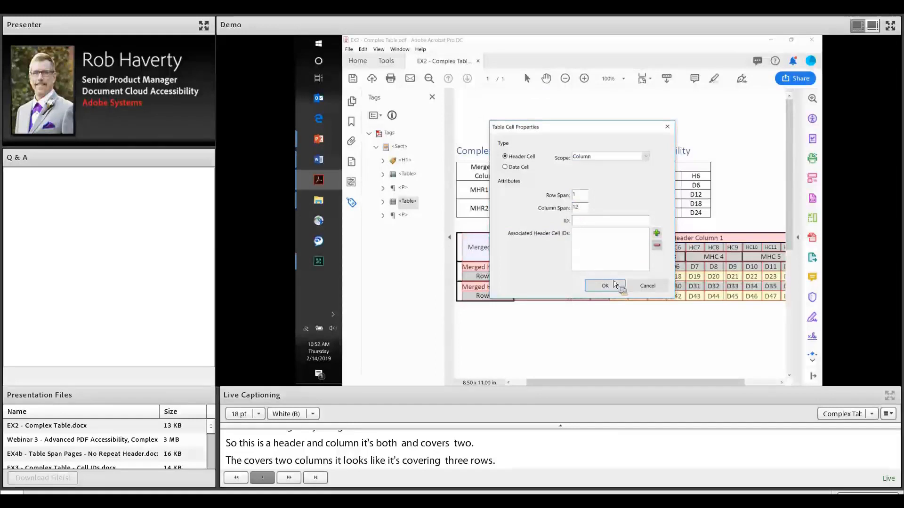
pyautogui.click(631, 238)
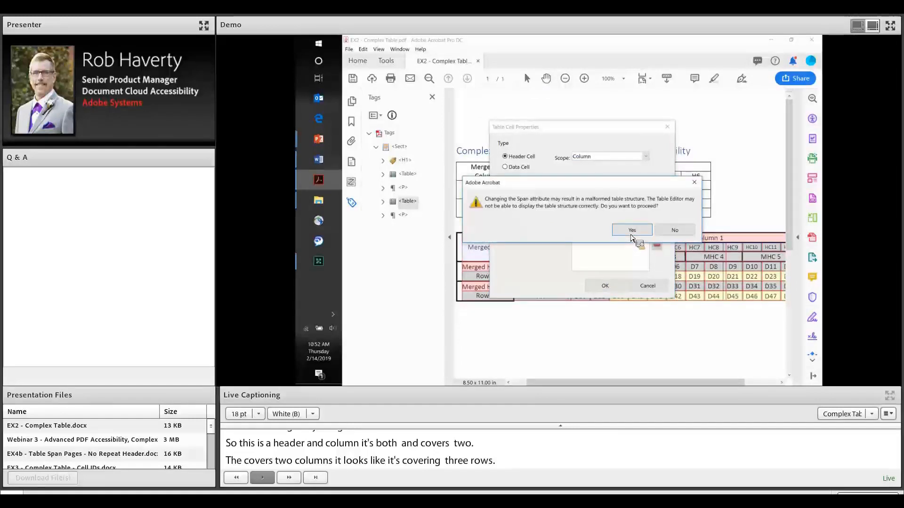
pyautogui.click(631, 233)
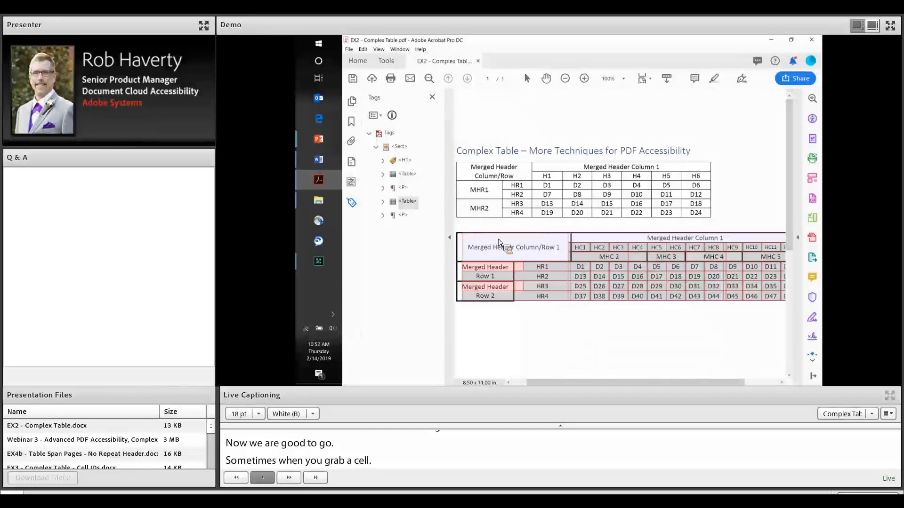
# Step: Make cells HC1 through HC6 in the second table header cells with Column scope
pyautogui.moveTo(499, 242); pyautogui.dragTo(509, 278)
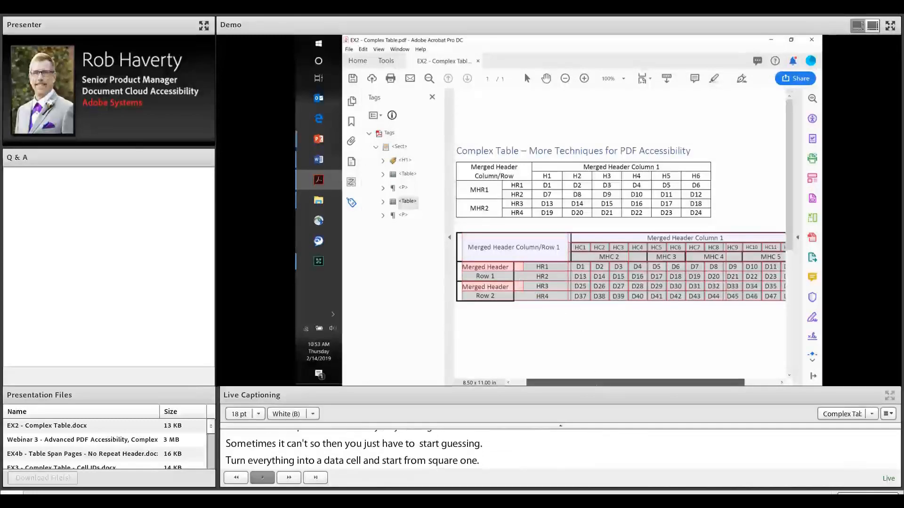
pyautogui.moveTo(586, 383); pyautogui.dragTo(592, 383)
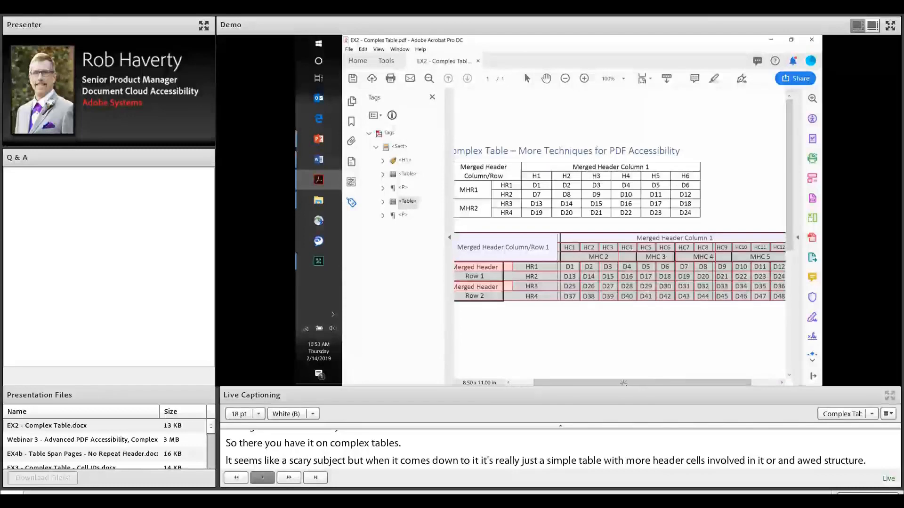
pyautogui.moveTo(623, 383); pyautogui.dragTo(626, 382)
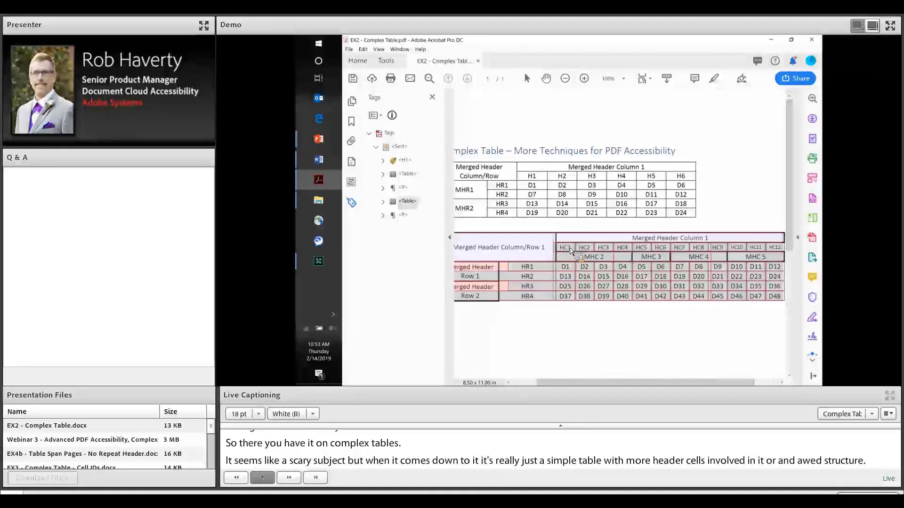
pyautogui.click(567, 248)
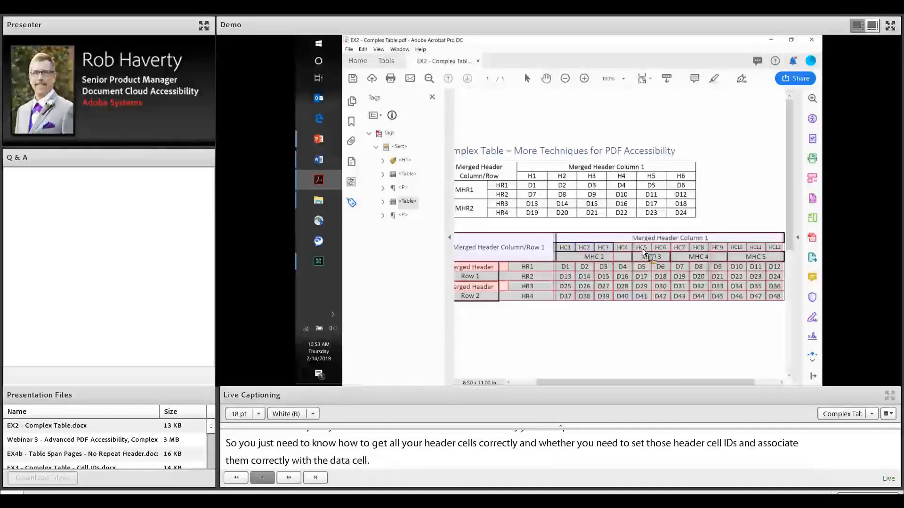
pyautogui.keyDown('shift'); pyautogui.click(643, 252); pyautogui.keyUp('shift')
pyautogui.keyDown('shift'); pyautogui.click(658, 254); pyautogui.keyUp('shift')
pyautogui.rightClick(485, 98)
pyautogui.click(509, 99)
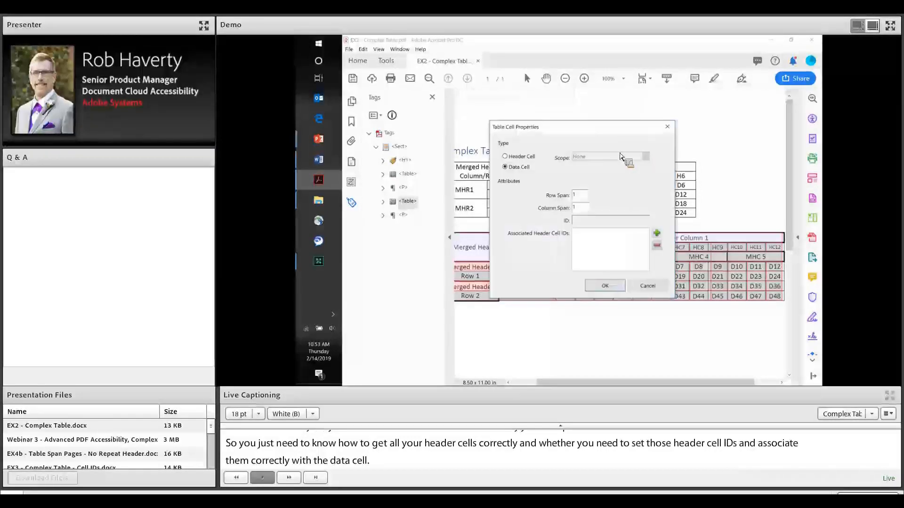
pyautogui.click(505, 156)
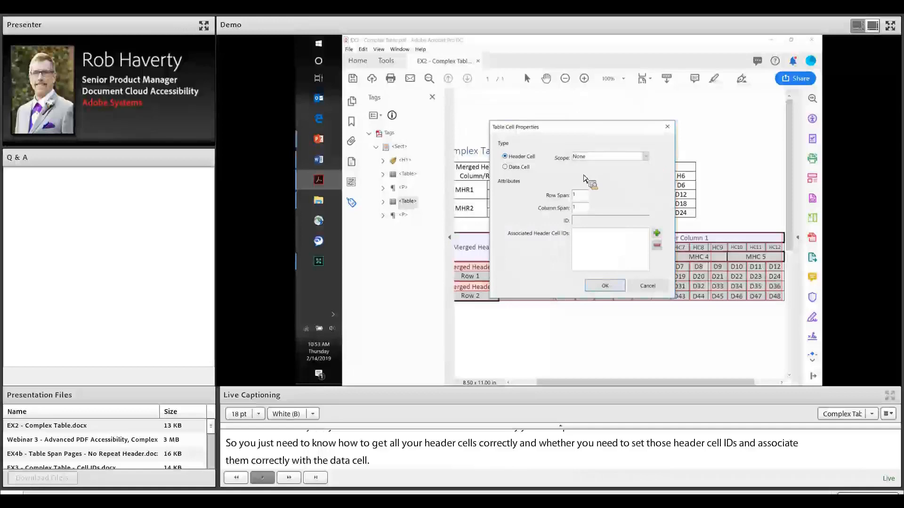
pyautogui.click(646, 156)
pyautogui.click(608, 173)
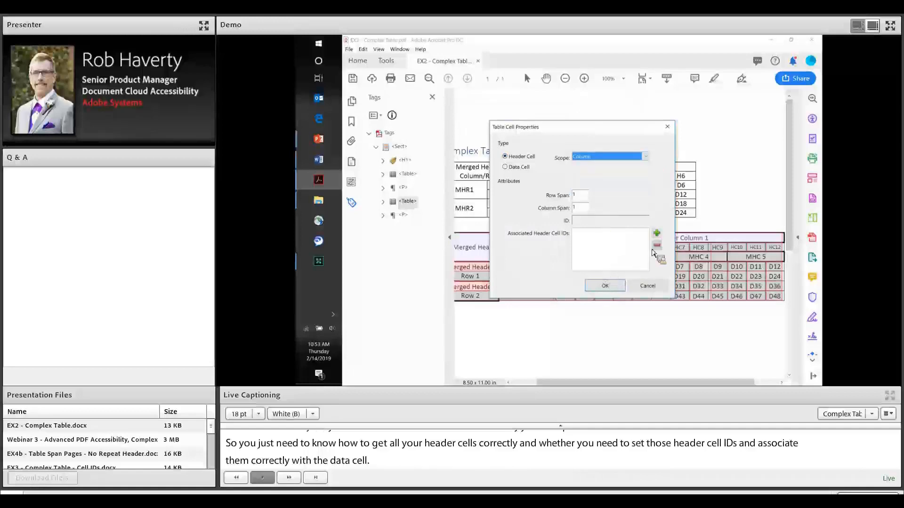
pyautogui.click(605, 285)
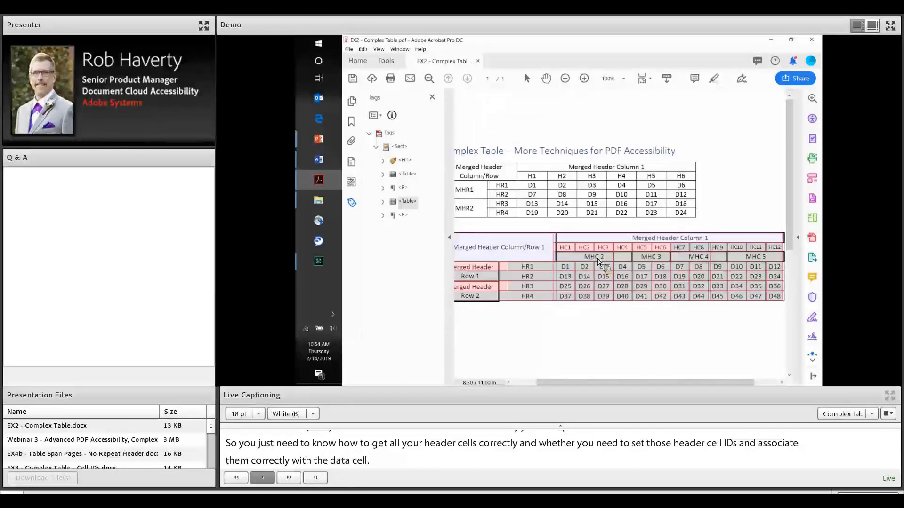
# Step: Give the MHC 2 header cell Column scope and a column span of 4, and accept the span change
pyautogui.click(598, 260)
pyautogui.rightClick(602, 126)
pyautogui.press('Return')
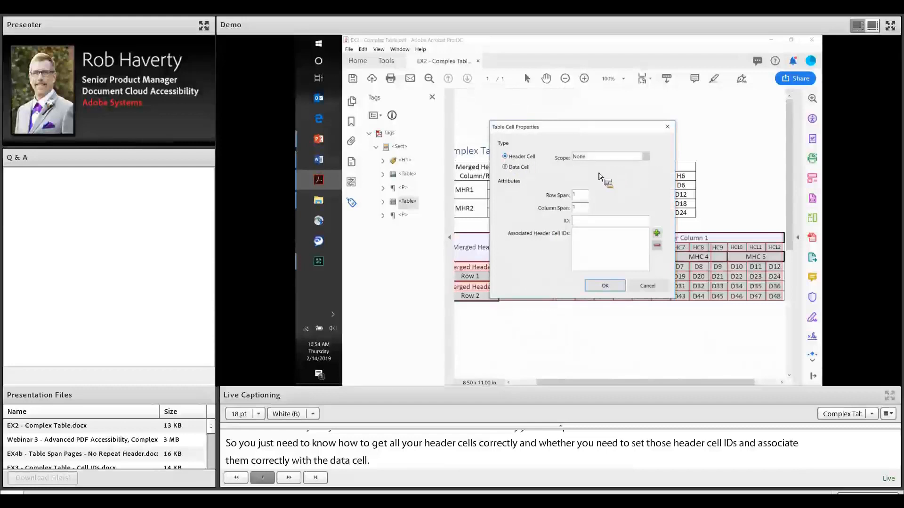
pyautogui.click(607, 156)
pyautogui.click(607, 173)
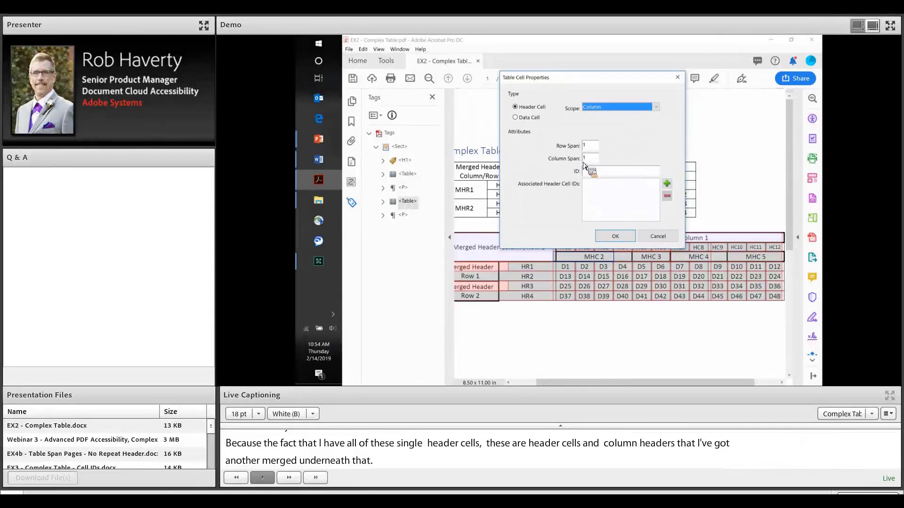
pyautogui.doubleClick(584, 162)
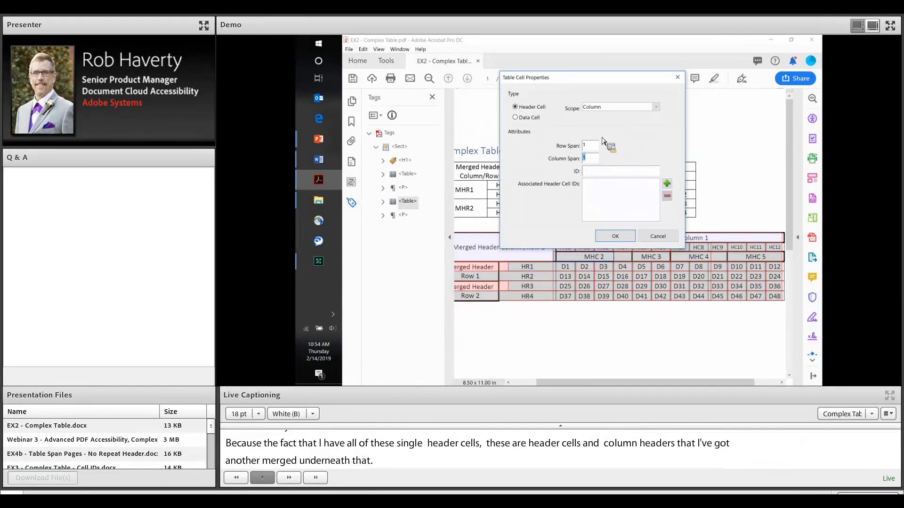
pyautogui.click(617, 237)
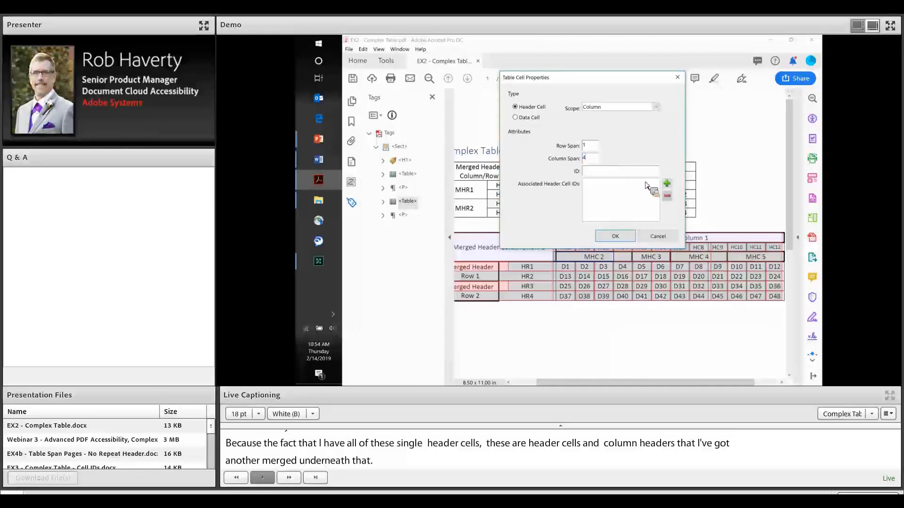
pyautogui.press('Return')
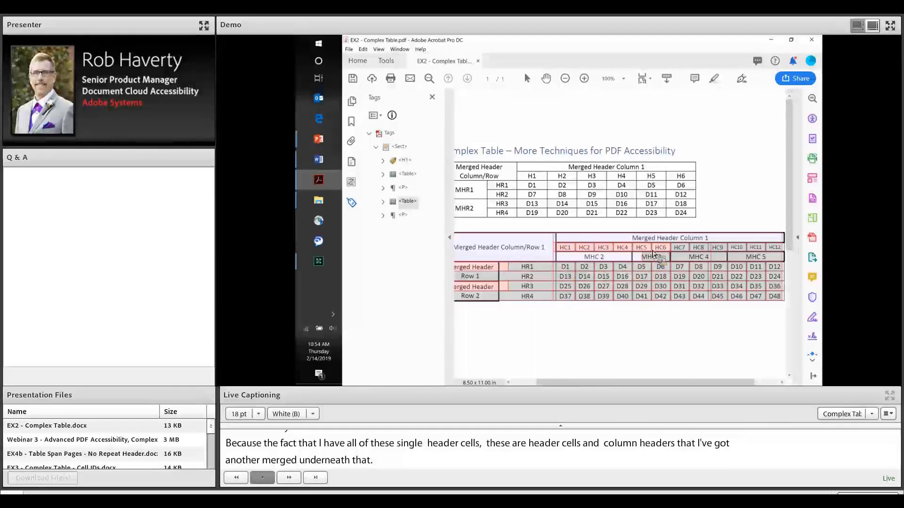
# Step: Make the MHC 3 cell a header cell with Column scope spanning 2 columns, and accept the span change
pyautogui.rightClick(577, 94)
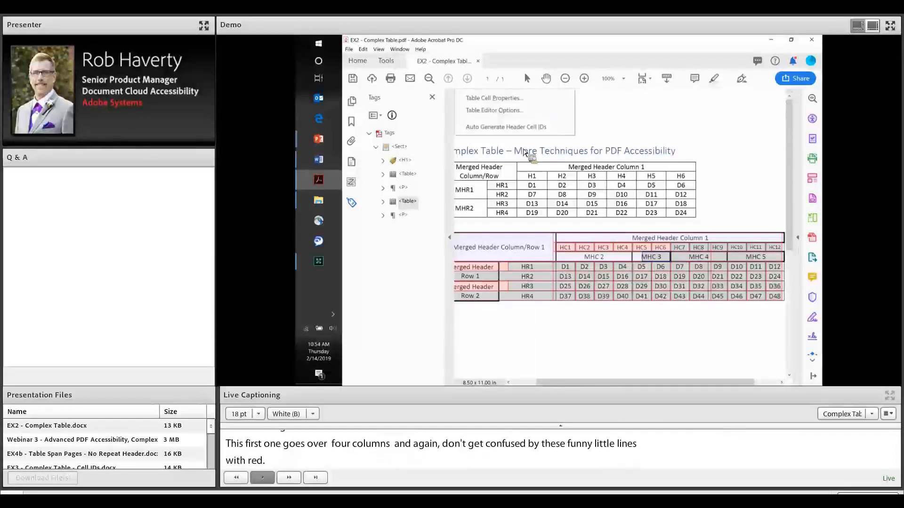
pyautogui.click(518, 98)
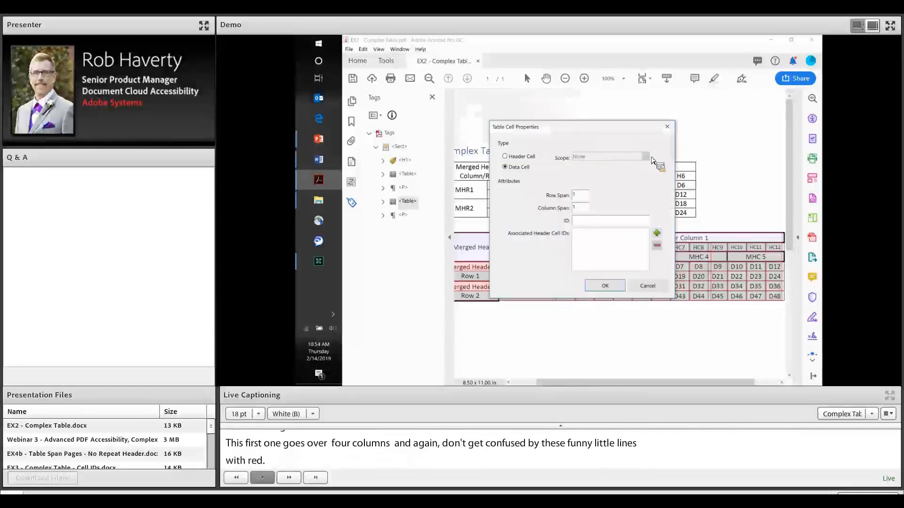
pyautogui.click(505, 157)
pyautogui.click(590, 157)
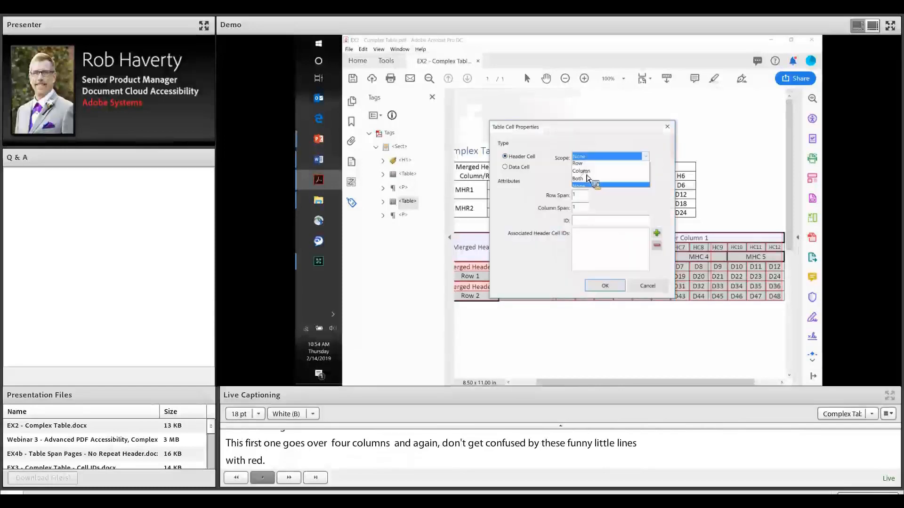
pyautogui.click(595, 172)
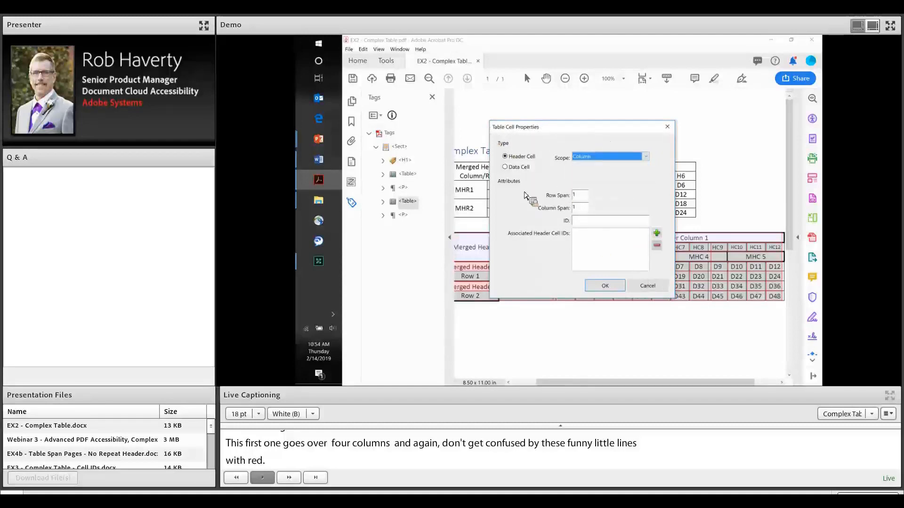
pyautogui.moveTo(546, 127); pyautogui.dragTo(438, 124)
pyautogui.click(467, 207)
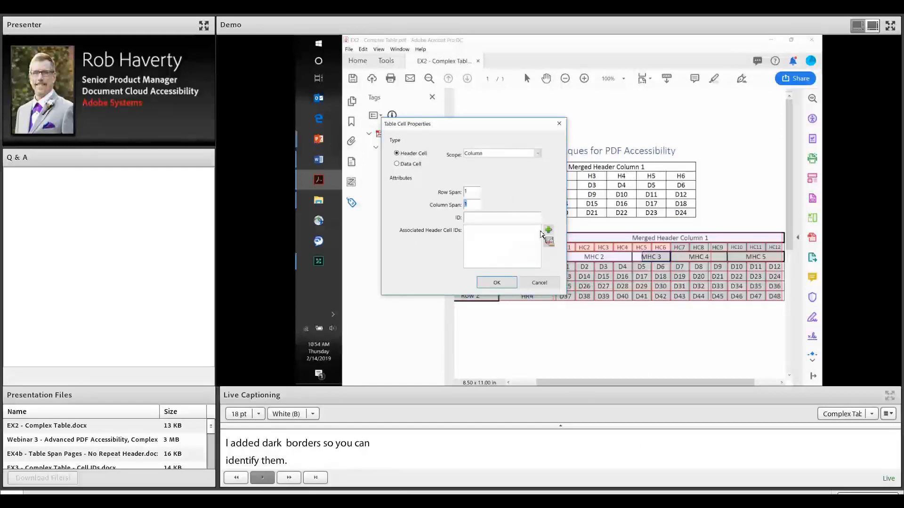
pyautogui.press('Return')
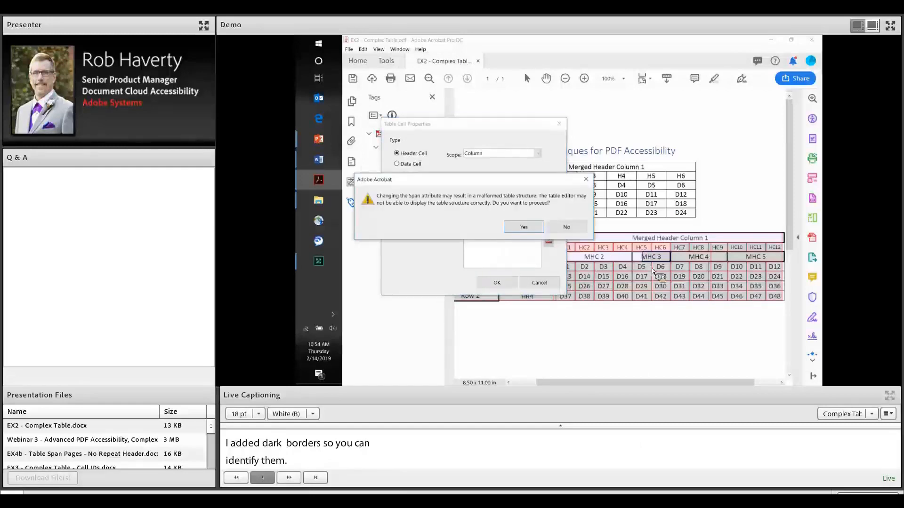
pyautogui.press('Return')
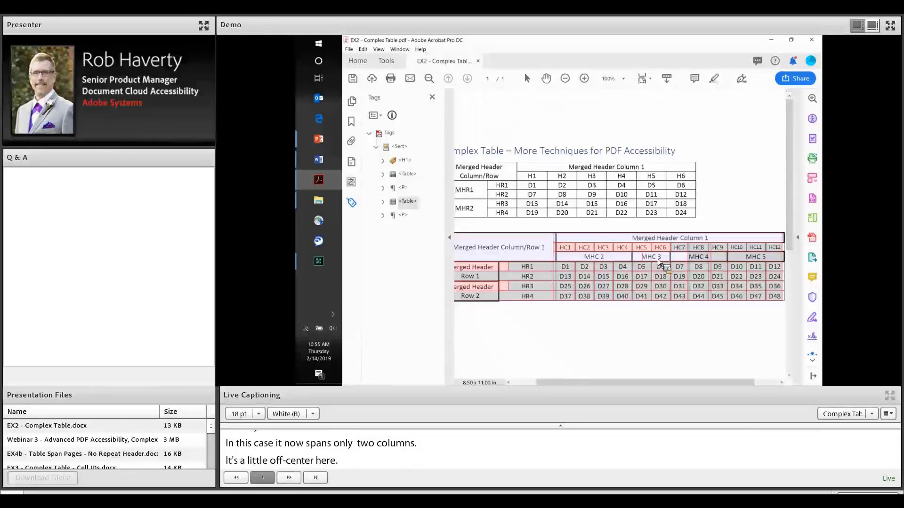
# Step: Recheck the cell type, scope and span settings of the MHC 3 cell in the second table
pyautogui.rightClick(512, 100)
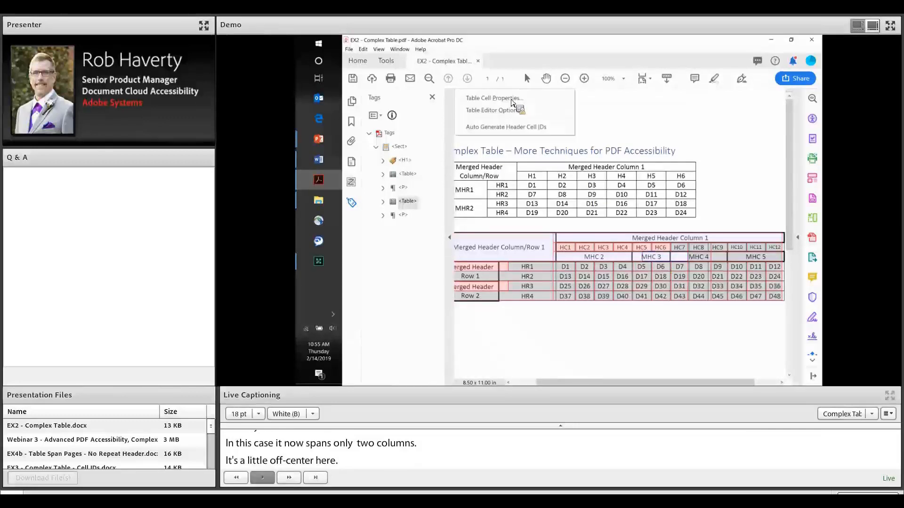
pyautogui.click(511, 101)
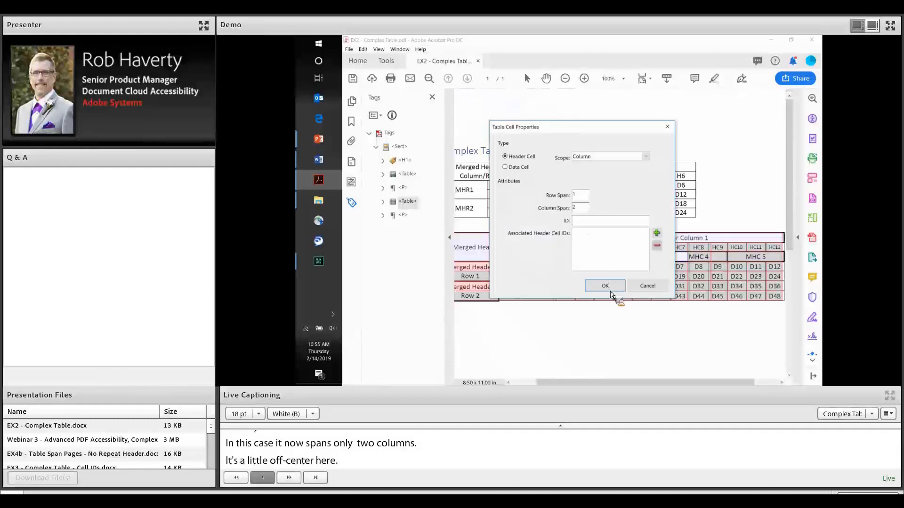
pyautogui.click(606, 287)
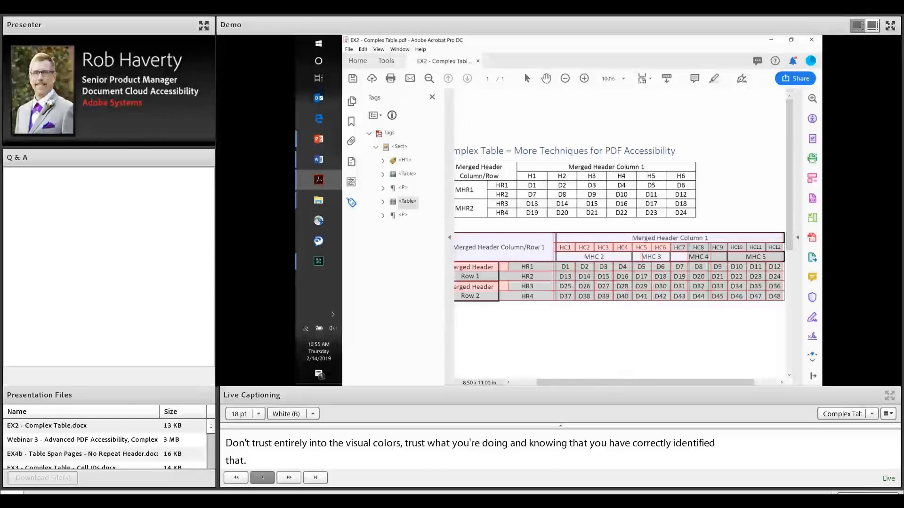
pyautogui.hscroll(-2, 541, 264)
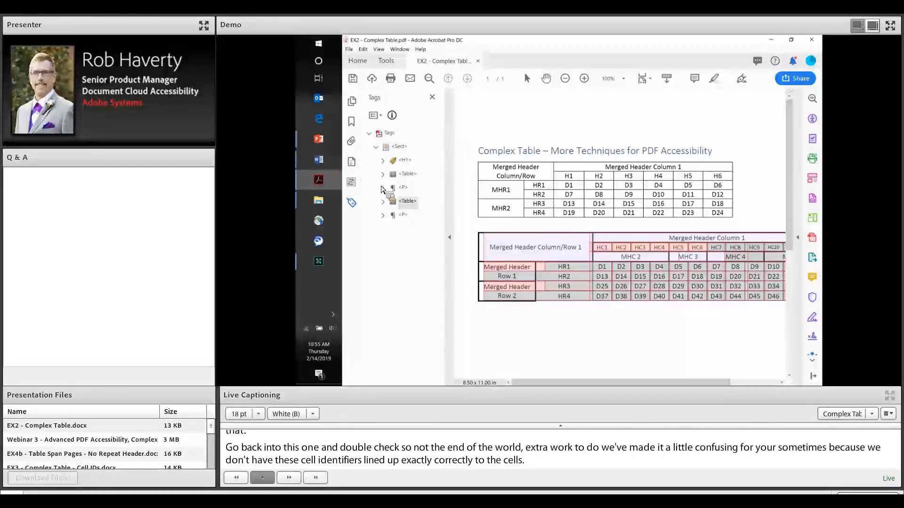
# Step: Switch to the PowerPoint slide show and advance to the Acrobat Pro DC Helpful Links and Resources slide
pyautogui.click(319, 139)
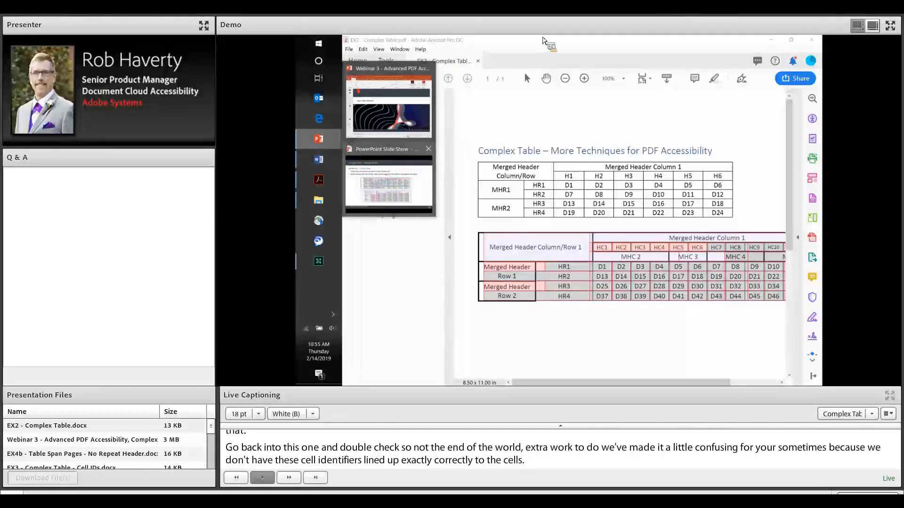
pyautogui.click(388, 181)
pyautogui.press('Right')
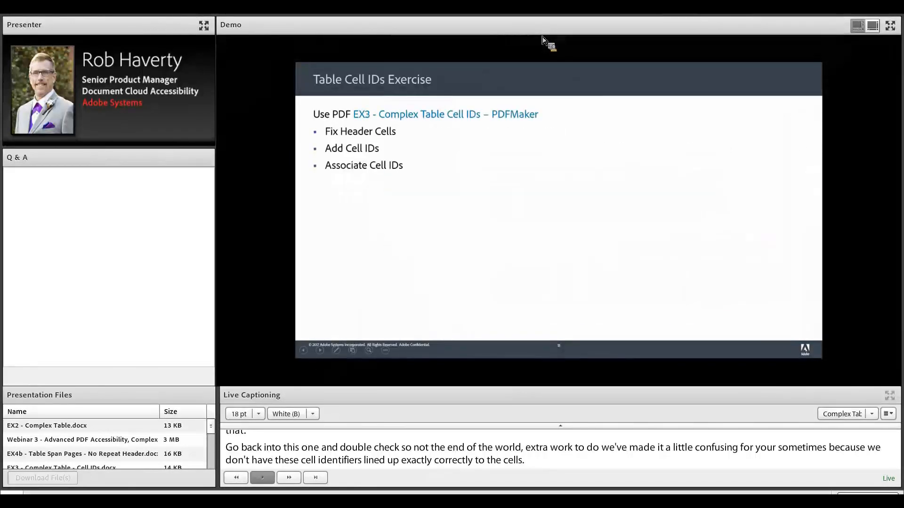
pyautogui.press('Right')
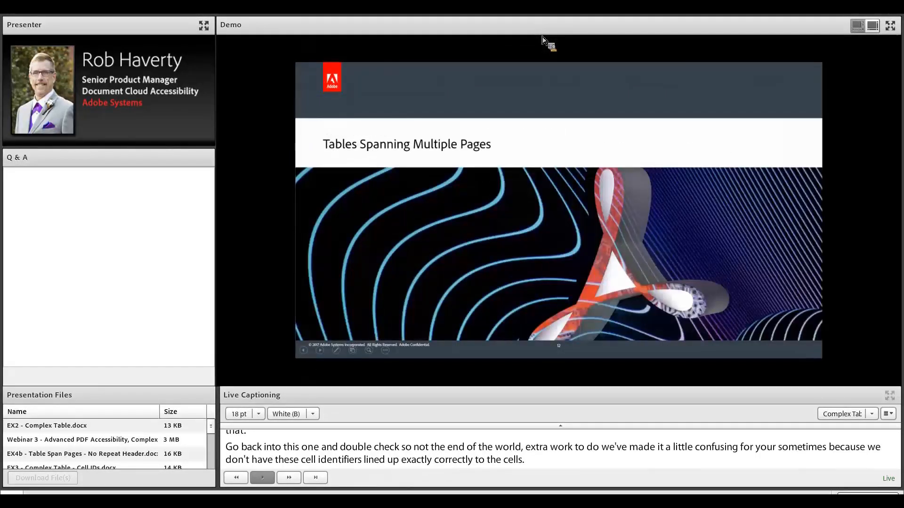
pyautogui.press('Right')
pyautogui.press('Right')
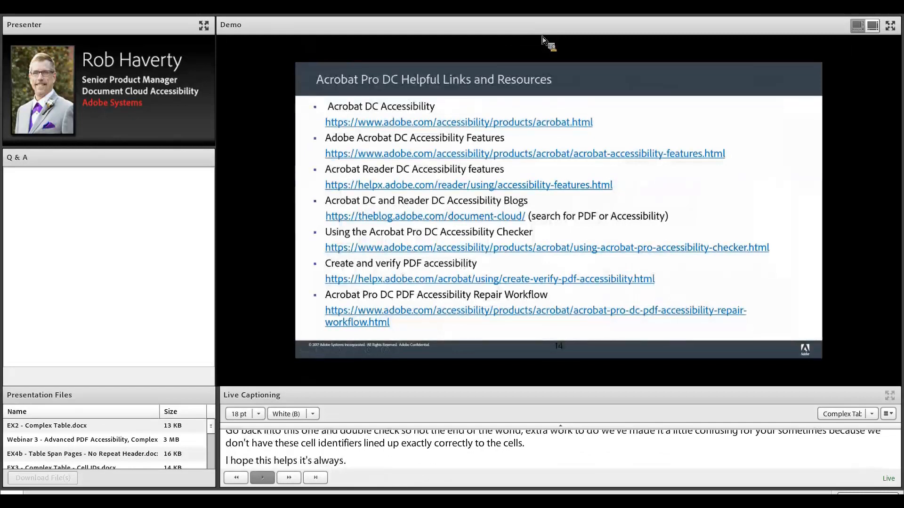
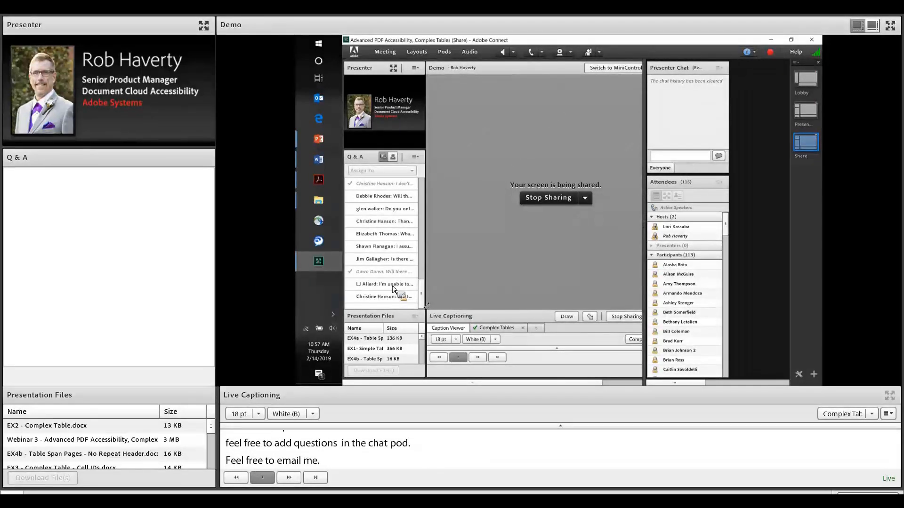
# Step: Select the attendee question about being unable to download the files in the Adobe Connect Q&A and bring it into view
pyautogui.click(410, 285)
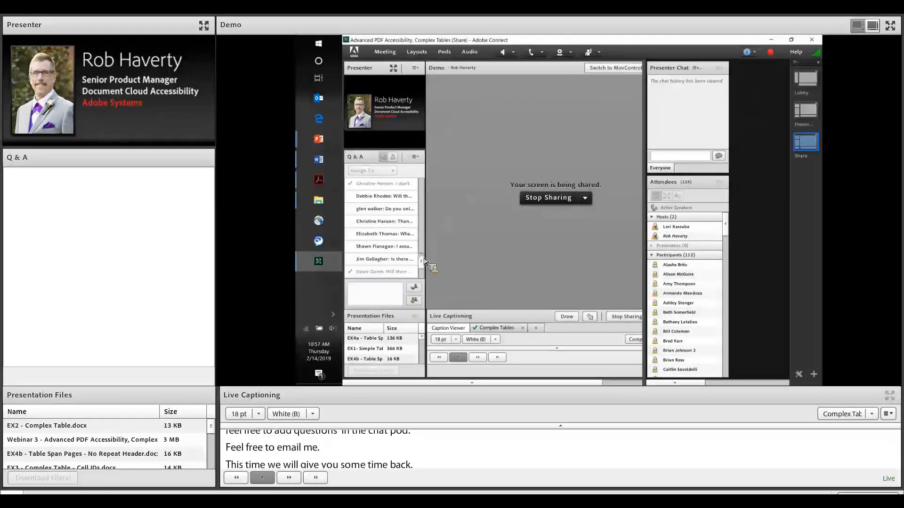
pyautogui.moveTo(422, 269); pyautogui.dragTo(422, 271)
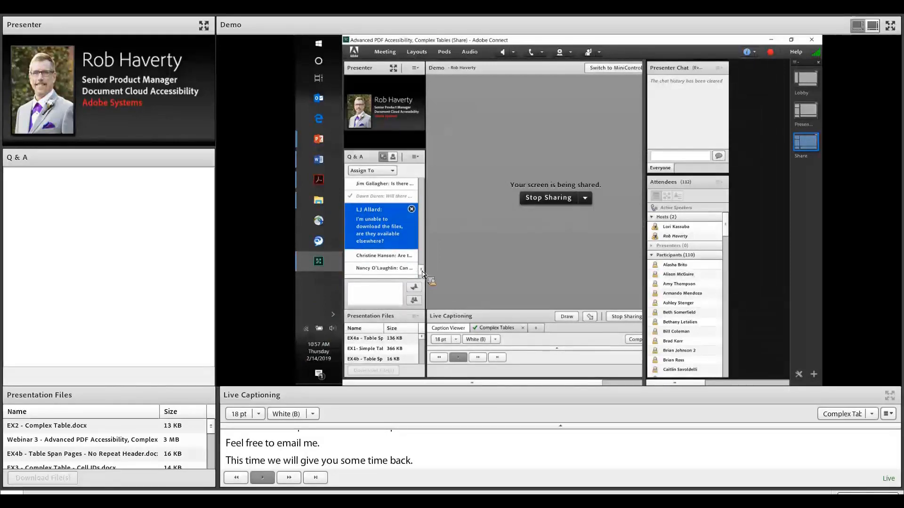